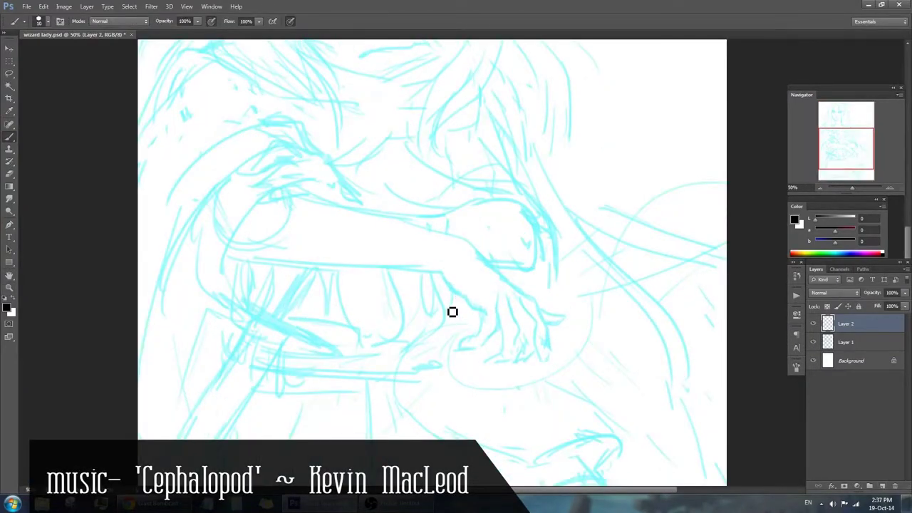
Trace the lower hand's outline, knuckle curl and outstretched fingers in black on Layer 2.
drag(440, 272, 483, 325)
drag(495, 288, 496, 293)
drag(499, 302, 485, 340)
drag(478, 331, 466, 354)
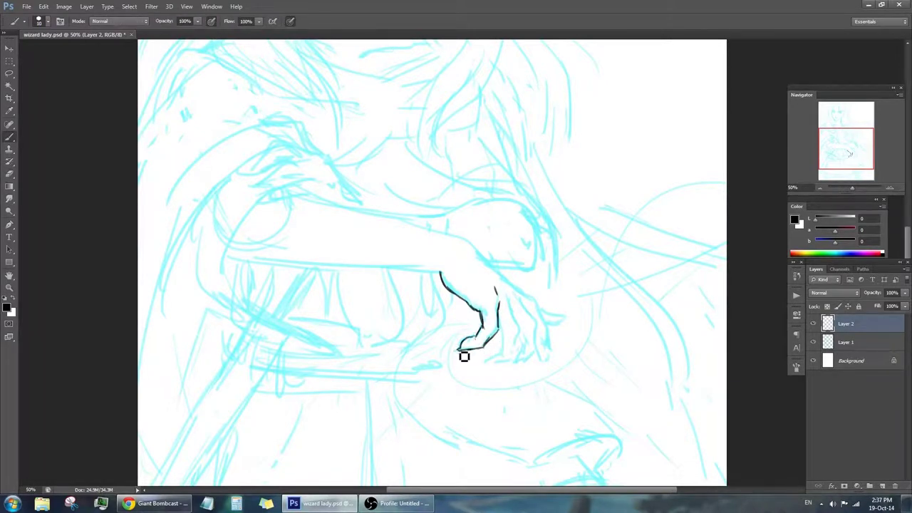
drag(507, 288, 516, 326)
drag(537, 332, 519, 363)
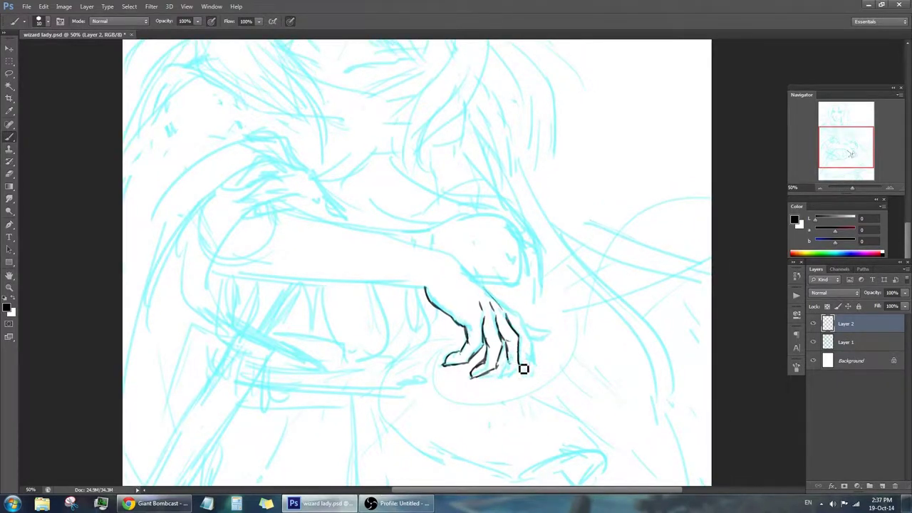
key(e)
key(b)
drag(562, 296, 556, 308)
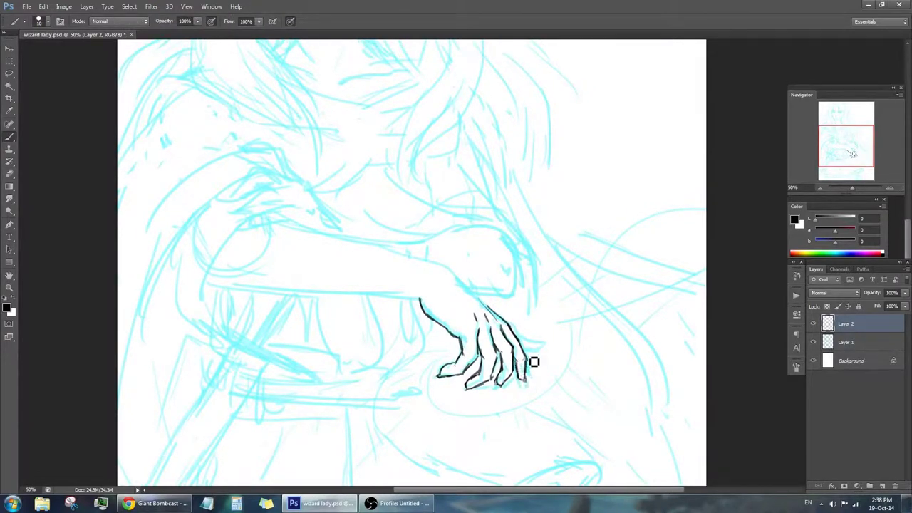
drag(534, 362, 523, 363)
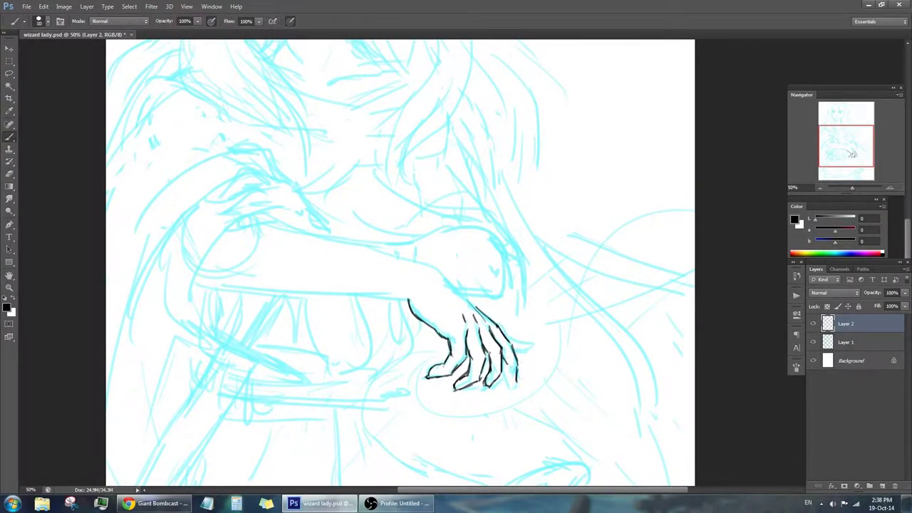
drag(522, 386, 513, 373)
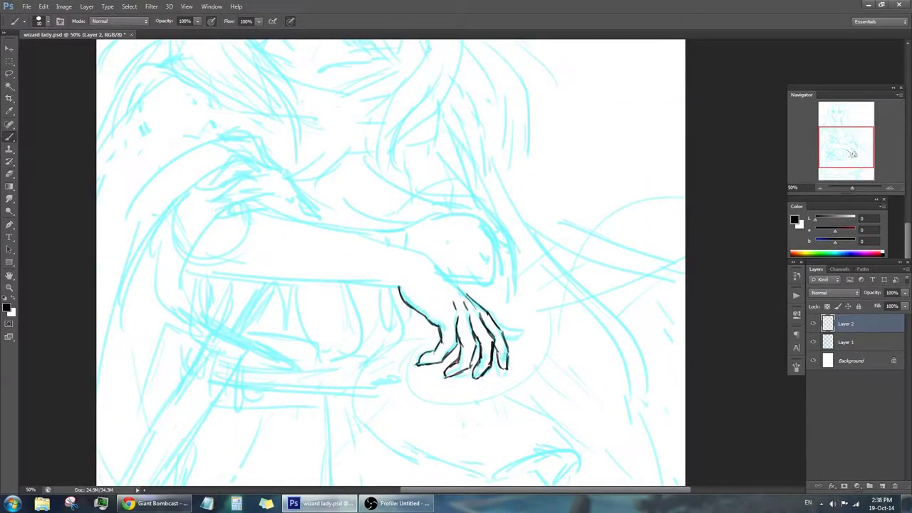
Lasso part of the lower hand and scale it slightly smaller with Free Transform.
drag(400, 334, 427, 324)
key(ctrl+t)
drag(398, 382, 403, 378)
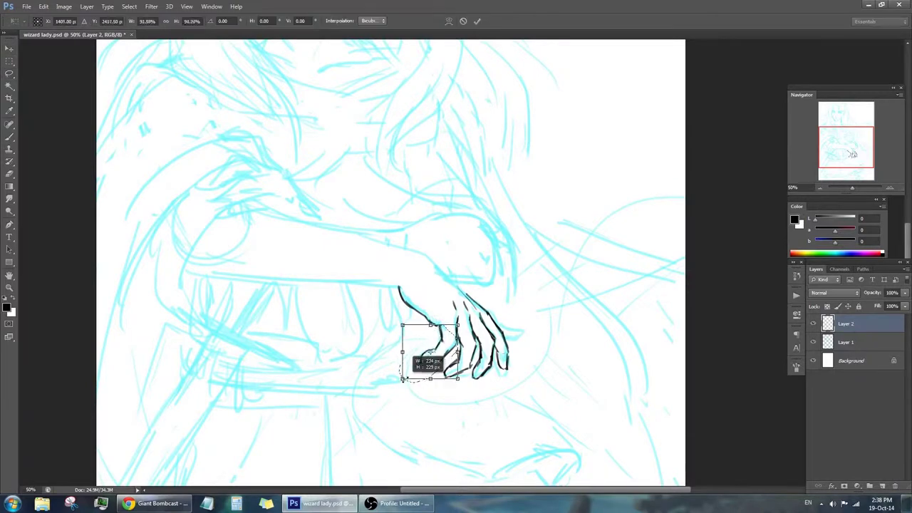
key(Return)
Ink the top of the hand, the forearm, and the upper hand's wrist, knuckles and fingers.
key(b)
drag(524, 337, 521, 372)
mouse_move(396, 283)
mouse_down()
mouse_move(486, 354)
mouse_move(499, 307)
mouse_up()
drag(479, 216, 562, 302)
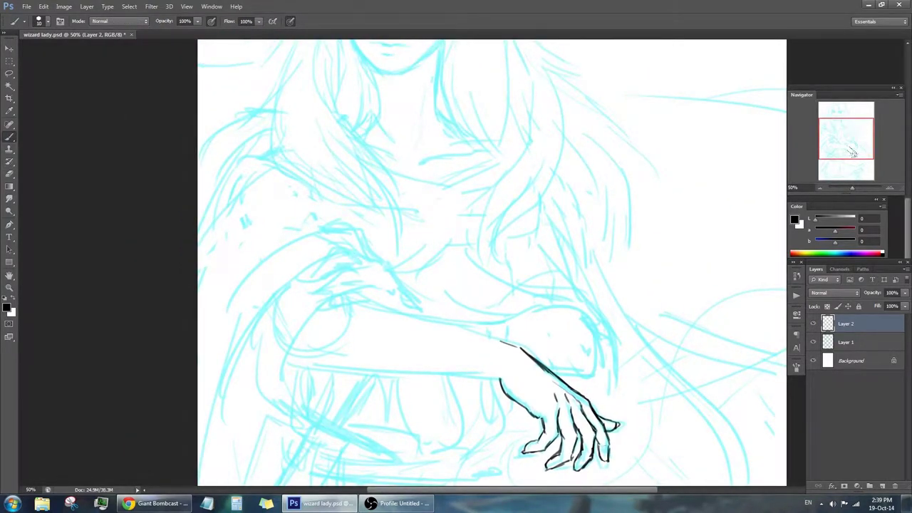
mouse_move(397, 277)
mouse_down()
mouse_move(423, 303)
mouse_move(420, 317)
mouse_up()
mouse_move(366, 259)
mouse_down()
mouse_move(349, 244)
mouse_move(342, 267)
mouse_up()
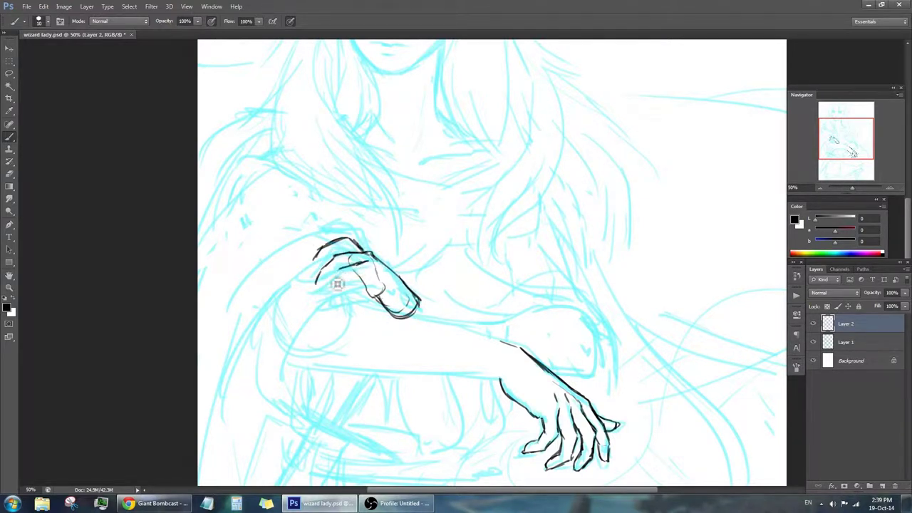
drag(360, 275, 377, 285)
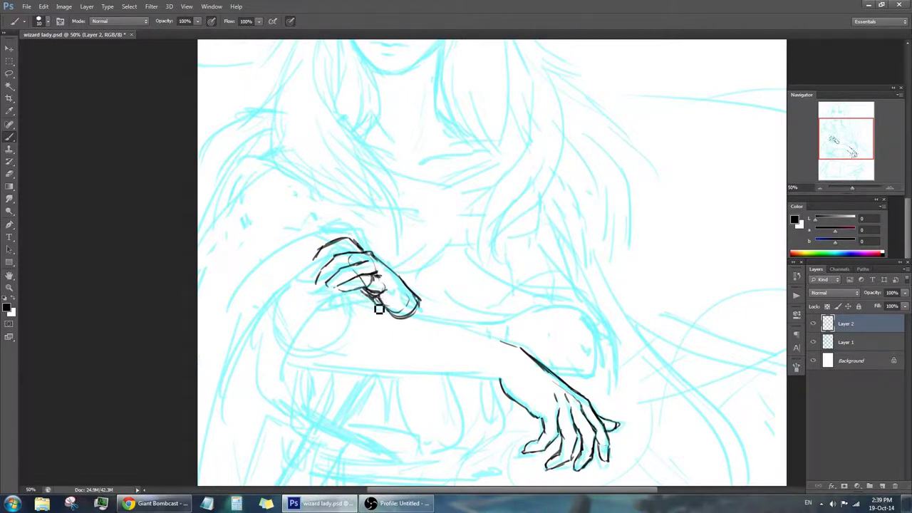
mouse_move(319, 277)
mouse_down()
mouse_move(352, 256)
mouse_move(335, 286)
mouse_move(351, 279)
mouse_move(360, 302)
mouse_up()
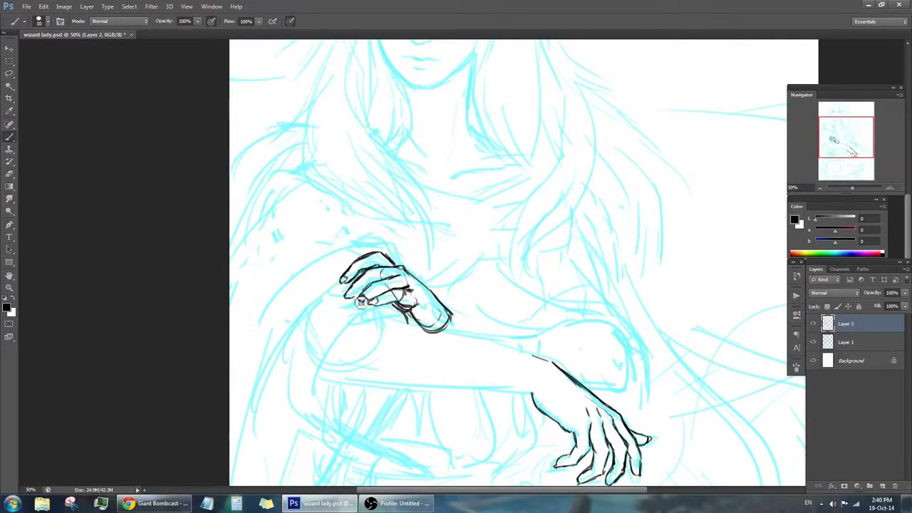
Rotate the upper hand about -9 degrees, enlarge it slightly, and redraw its strokes.
key(ctrl+t)
drag(421, 230, 420, 221)
key(Return)
key(ctrl+t)
drag(476, 213, 489, 200)
mouse_move(326, 377)
mouse_down()
mouse_move(322, 391)
mouse_move(407, 250)
mouse_up()
key(Return)
key(b)
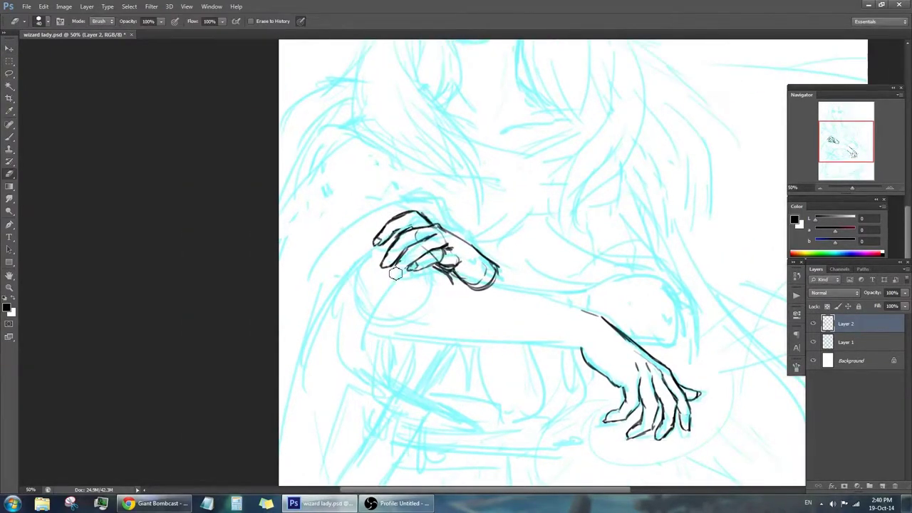
drag(406, 274, 439, 255)
On new Layer 3, draw straight red radiating guide lines in a starburst.
key(ctrl+minus)
key(ctrl+shift+alt+n)
drag(454, 319, 453, 458)
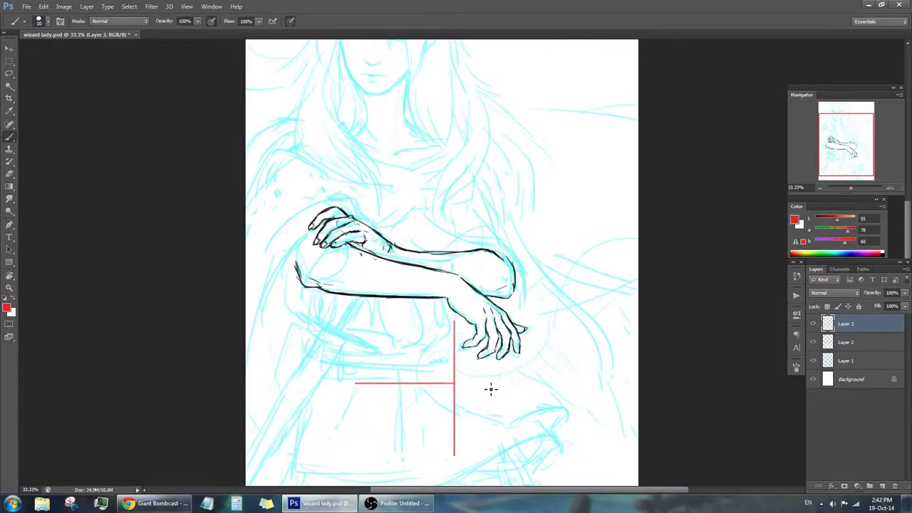
drag(355, 382, 547, 383)
drag(454, 384, 499, 344)
drag(377, 449, 456, 385)
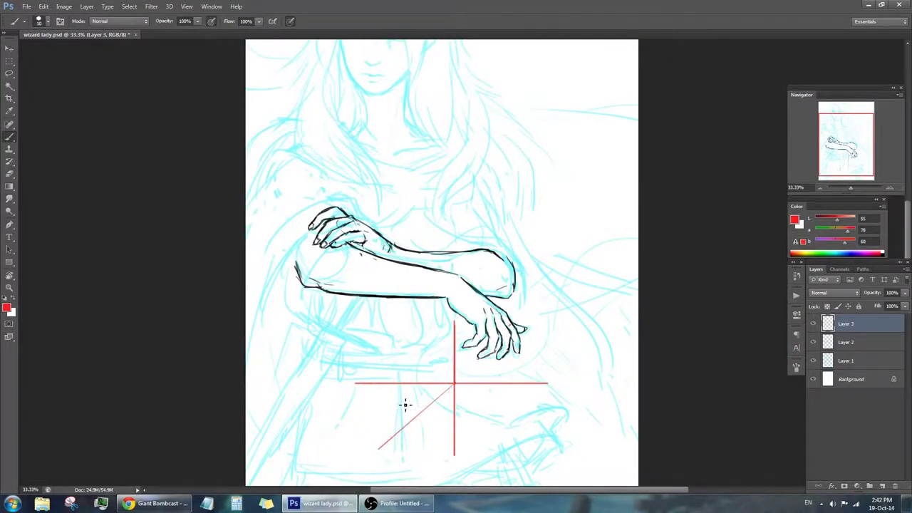
drag(483, 461, 454, 384)
drag(518, 450, 456, 385)
drag(554, 420, 456, 384)
Move the red starburst over the lower hand, put Layer 3 below Layer 2, and hide it.
key(v)
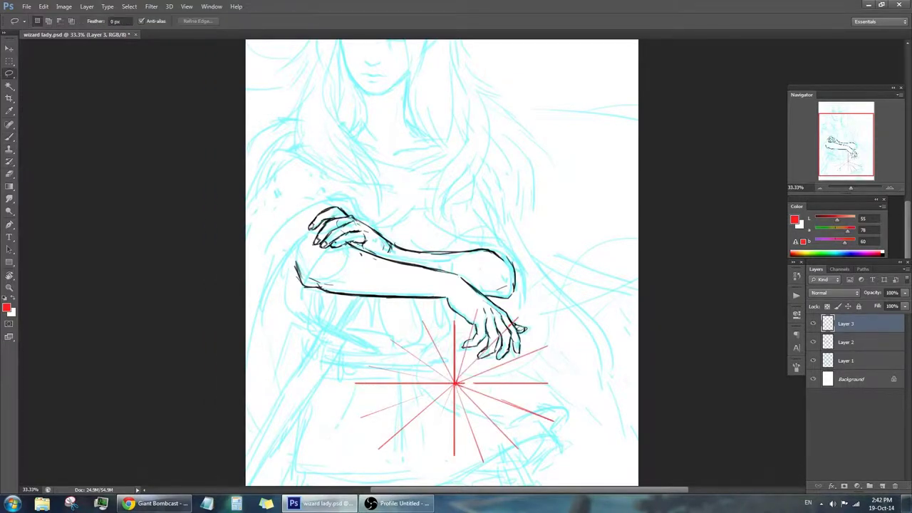
drag(499, 412, 533, 370)
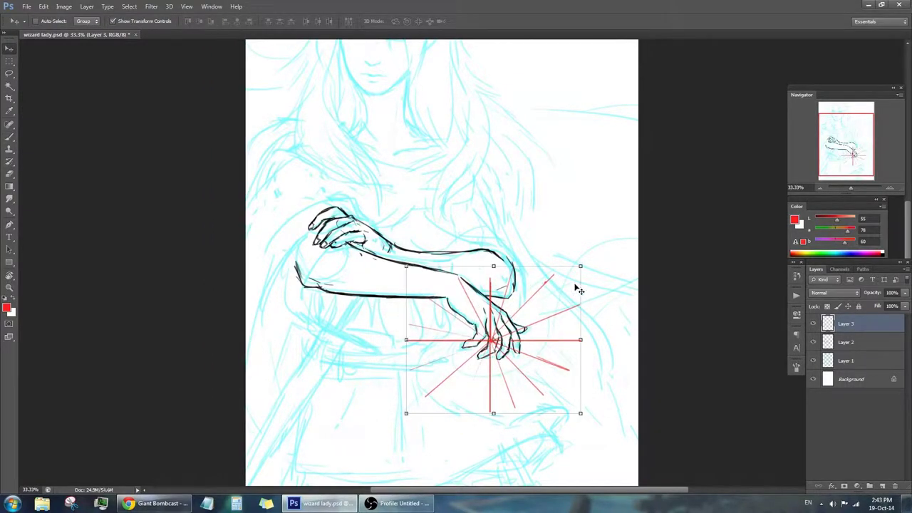
drag(846, 324, 847, 341)
drag(554, 340, 559, 334)
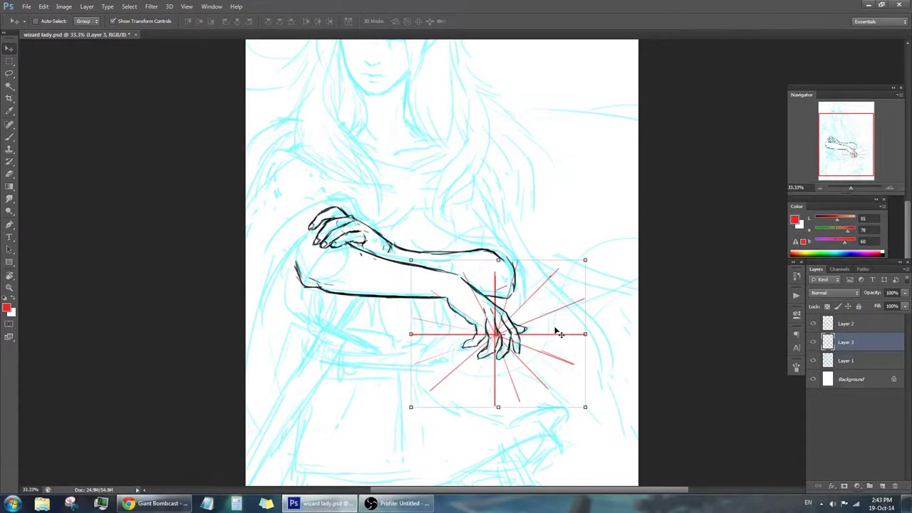
click(813, 342)
click(845, 323)
key(b)
key(d)
scroll(449, 264, up, 3)
Ink the lip line, both eyes and eyebrows, and the right eye's iris and pupil.
scroll(449, 264, up, 2)
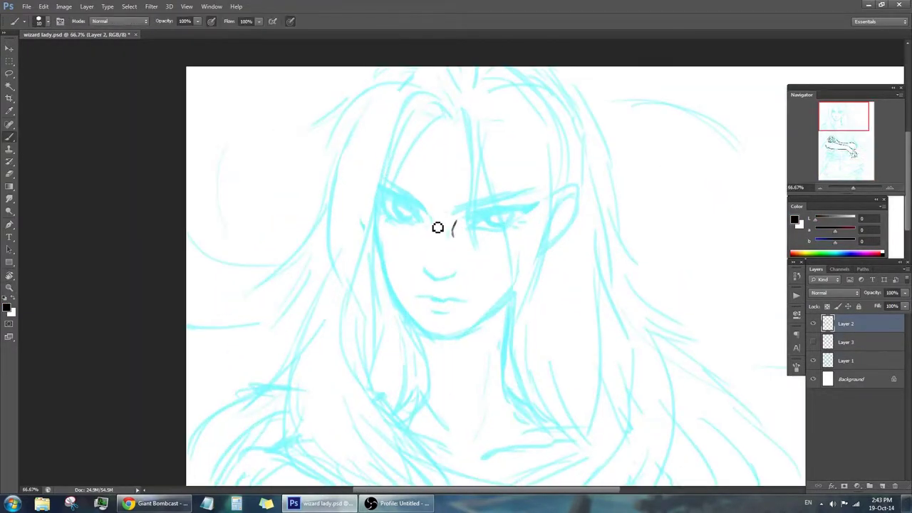
mouse_move(445, 304)
mouse_down()
mouse_move(434, 302)
mouse_move(470, 310)
mouse_up()
drag(506, 212, 558, 201)
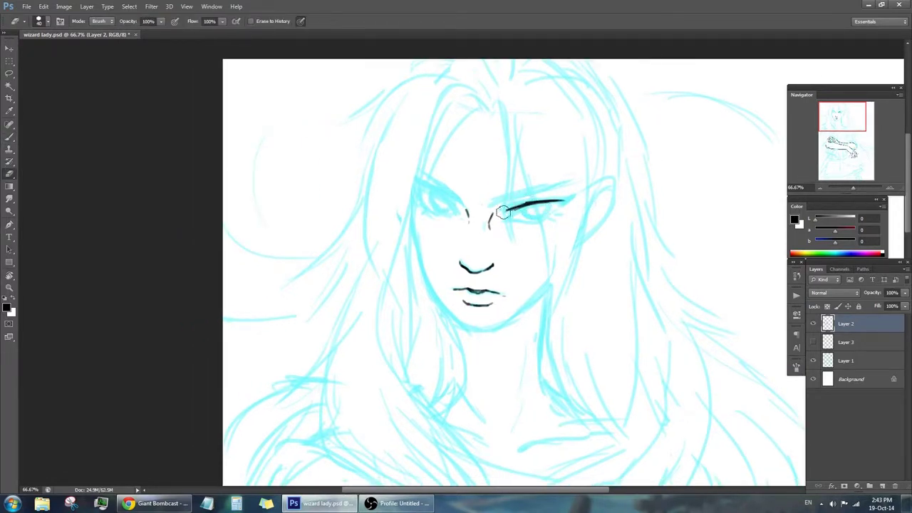
mouse_move(489, 207)
mouse_down()
mouse_move(577, 177)
mouse_move(417, 171)
mouse_move(449, 188)
mouse_up()
mouse_move(518, 219)
mouse_down()
mouse_move(562, 206)
mouse_move(562, 225)
mouse_up()
mouse_move(450, 206)
mouse_down()
mouse_move(427, 187)
mouse_move(419, 209)
mouse_up()
mouse_move(417, 174)
mouse_down()
mouse_move(427, 218)
mouse_move(445, 220)
mouse_up()
mouse_move(525, 217)
mouse_down()
mouse_move(528, 206)
mouse_move(523, 251)
mouse_up()
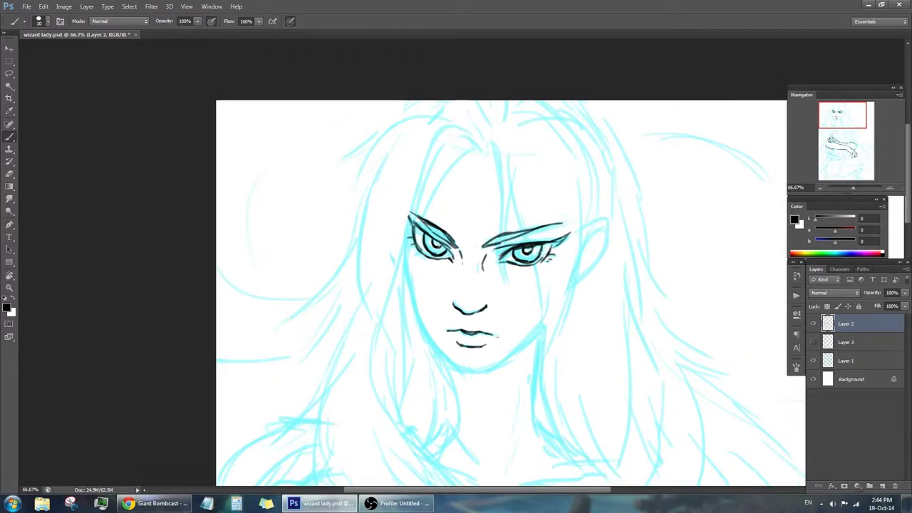
Reinforce the left eye's upper lid, switching between Eraser and Brush.
key(e)
key(b)
drag(410, 208, 456, 240)
key(e)
key(b)
Erase a stray mark, then ink the ear and the jawline down to the chin.
drag(611, 235, 610, 203)
mouse_move(581, 196)
mouse_down()
mouse_move(609, 203)
mouse_move(579, 230)
mouse_move(597, 221)
mouse_move(563, 274)
mouse_up()
drag(587, 238, 570, 260)
key(e)
key(b)
mouse_move(580, 196)
mouse_down()
mouse_move(612, 183)
mouse_move(598, 234)
mouse_move(588, 236)
mouse_up()
scroll(428, 228, down, 1)
mouse_move(405, 238)
mouse_down()
mouse_move(400, 222)
mouse_move(452, 316)
mouse_up()
mouse_move(421, 274)
mouse_down()
mouse_move(463, 322)
mouse_move(514, 315)
mouse_move(569, 246)
mouse_up()
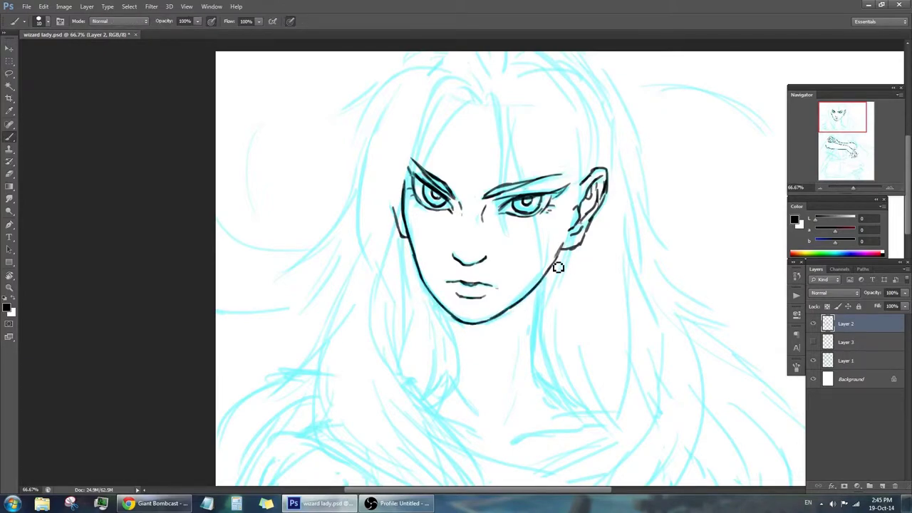
Select and deselect the nose and mouth area, then hide the blue sketch to check the ink.
key(v)
key(ctrl+minus)
key(ctrl+minus)
drag(388, 108, 426, 146)
key(ctrl+d)
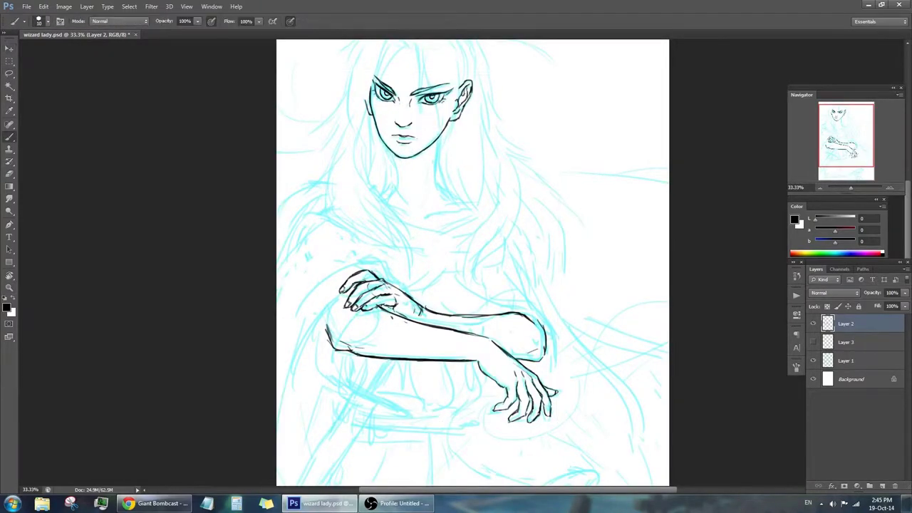
key(ctrl+plus)
key(b)
key(b)
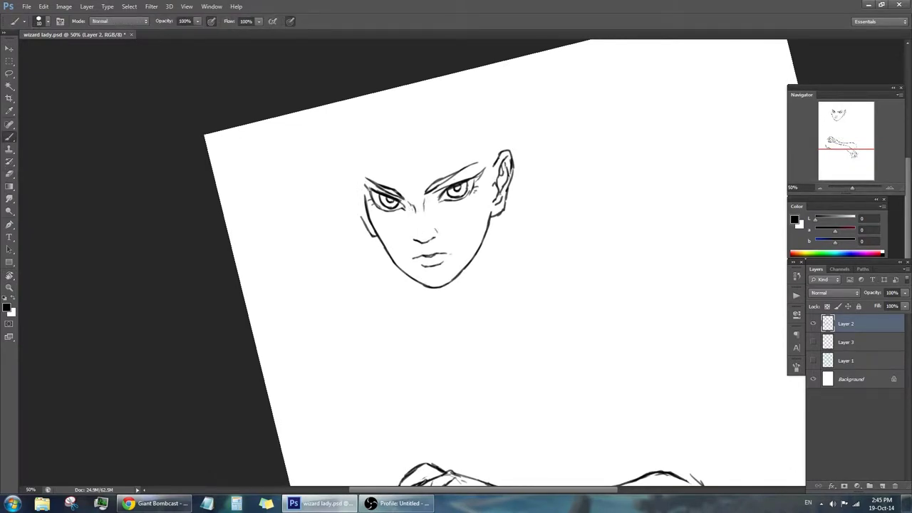
Straighten the canvas, show Layer 1, and start inking hair strands on new Layer 4.
key(Escape)
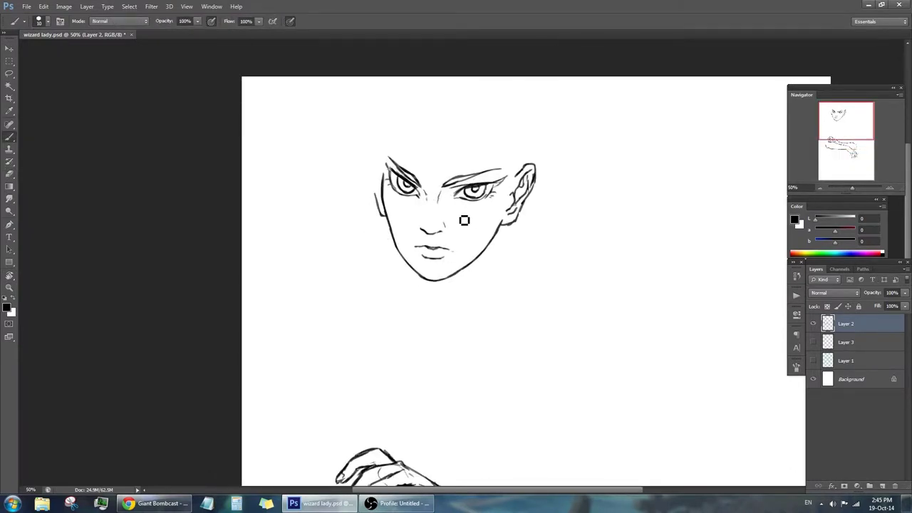
click(813, 360)
drag(382, 148, 382, 163)
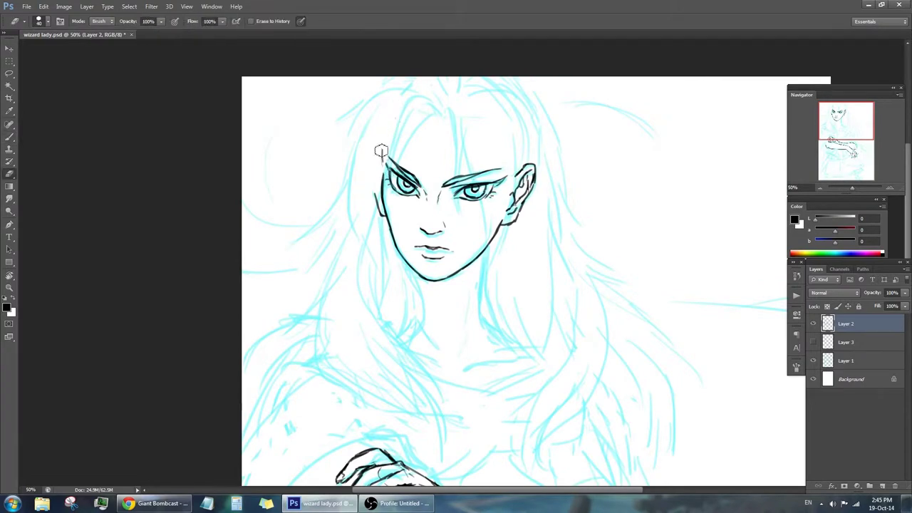
key(ctrl+shift+alt+n)
mouse_move(446, 106)
mouse_down()
mouse_move(457, 203)
mouse_move(495, 303)
mouse_up()
mouse_move(514, 104)
mouse_down()
mouse_move(491, 335)
mouse_move(510, 273)
mouse_up()
drag(513, 210, 552, 295)
drag(524, 182, 559, 292)
drag(381, 178, 462, 377)
Ink hair strands falling on both sides of the face, with a quick eraser fix.
drag(359, 178, 307, 264)
drag(352, 214, 399, 345)
drag(357, 271, 463, 377)
key(e)
key(b)
drag(346, 231, 335, 296)
drag(356, 270, 363, 327)
drag(595, 210, 555, 302)
drag(616, 257, 541, 410)
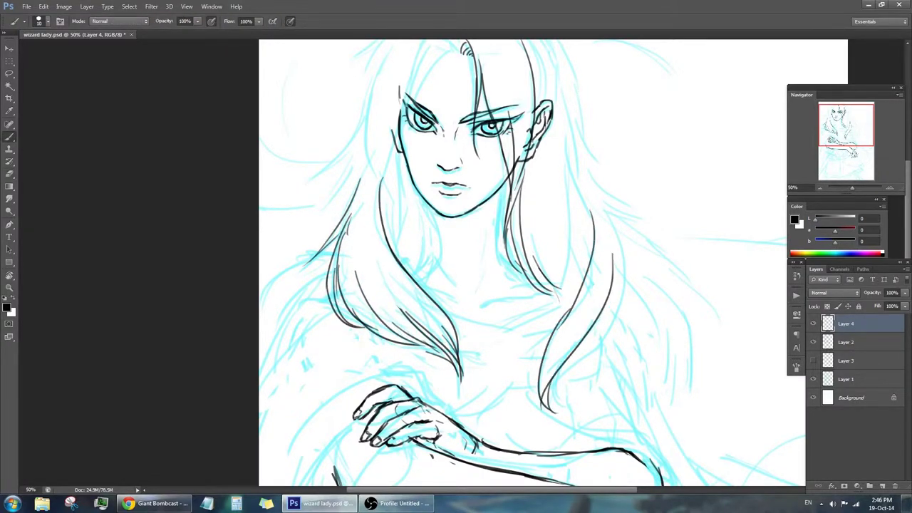
drag(627, 205, 548, 406)
mouse_move(569, 131)
mouse_down()
mouse_move(605, 205)
mouse_move(580, 299)
mouse_up()
mouse_move(427, 199)
mouse_down()
mouse_move(418, 285)
mouse_move(427, 292)
mouse_up()
Ink the top-left outer hair, a long right strand, the arc over the head, and forehead strands.
drag(407, 238, 417, 331)
drag(438, 120, 367, 210)
drag(338, 170, 398, 133)
mouse_move(360, 157)
mouse_down()
mouse_move(418, 123)
mouse_move(403, 121)
mouse_up()
drag(543, 108, 583, 225)
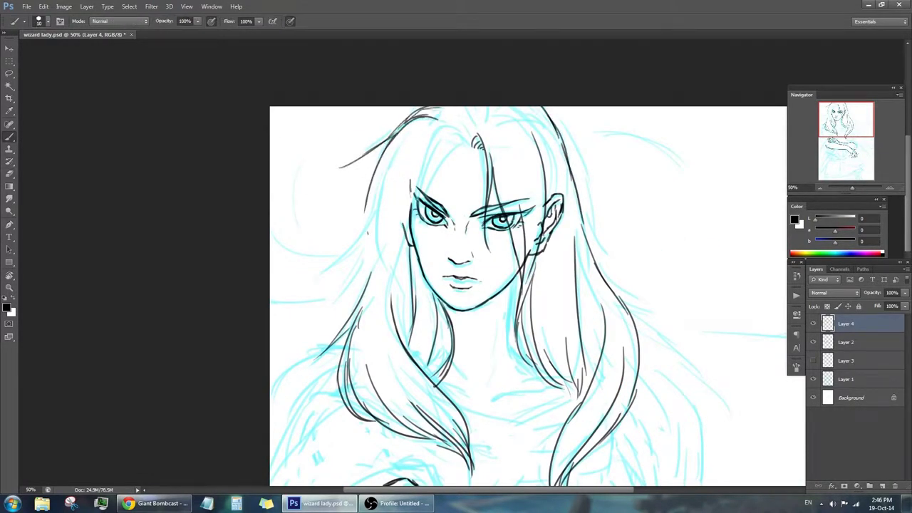
mouse_move(487, 120)
mouse_down()
mouse_move(550, 114)
mouse_move(571, 75)
mouse_up()
drag(413, 96, 398, 271)
drag(453, 88, 420, 217)
drag(428, 171, 407, 285)
drag(481, 92, 439, 157)
Add more forehead and left-side strands, erasing and redrawing those near the face.
mouse_move(456, 91)
mouse_down()
mouse_move(403, 175)
mouse_move(486, 61)
mouse_up()
drag(419, 122, 350, 214)
mouse_move(411, 152)
mouse_down()
mouse_move(345, 265)
mouse_move(363, 265)
mouse_up()
drag(404, 206, 344, 286)
drag(513, 285, 518, 255)
drag(411, 145, 352, 271)
key(e)
drag(398, 171, 342, 263)
key(b)
drag(411, 139, 381, 218)
drag(403, 175, 351, 278)
Ink the strands of the right-side hair and zoom out to view the whole figure.
mouse_move(605, 40)
mouse_down()
mouse_move(510, 71)
mouse_move(563, 200)
mouse_up()
mouse_move(606, 114)
mouse_down()
mouse_move(572, 150)
mouse_move(625, 352)
mouse_up()
drag(599, 277, 570, 342)
drag(448, 170, 448, 228)
key(z)
alt+click(447, 228)
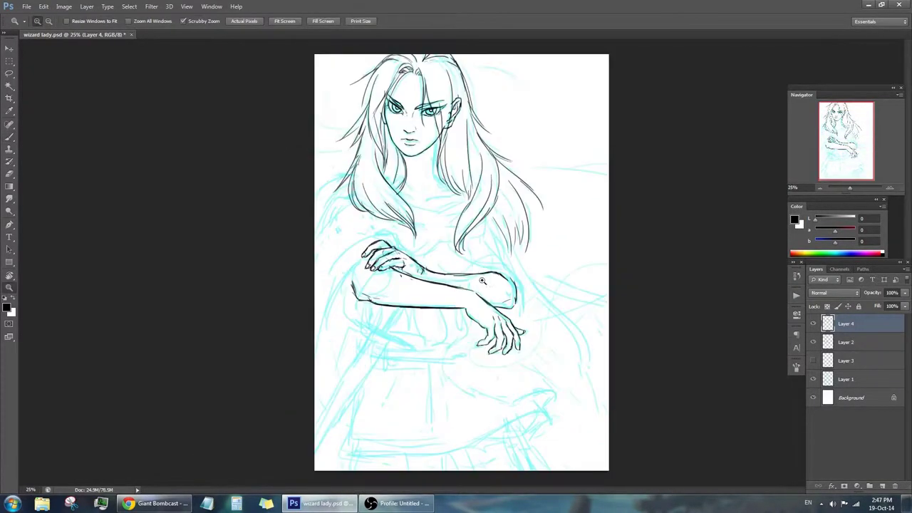
On a new layer, ink the cloak's long left curves, the left shoulder edge and the shoulder drape.
click(448, 246)
key(ctrl+shift+alt+n)
key(b)
mouse_move(447, 246)
mouse_down()
mouse_move(460, 267)
mouse_move(491, 255)
mouse_up()
drag(364, 285, 322, 410)
mouse_move(321, 317)
mouse_down()
mouse_move(408, 233)
mouse_move(325, 288)
mouse_up()
drag(371, 221, 433, 248)
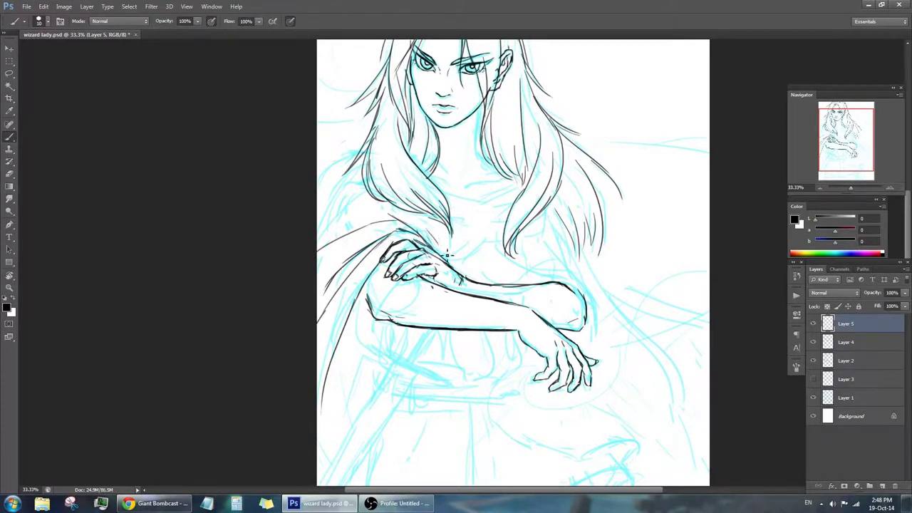
drag(326, 180, 360, 153)
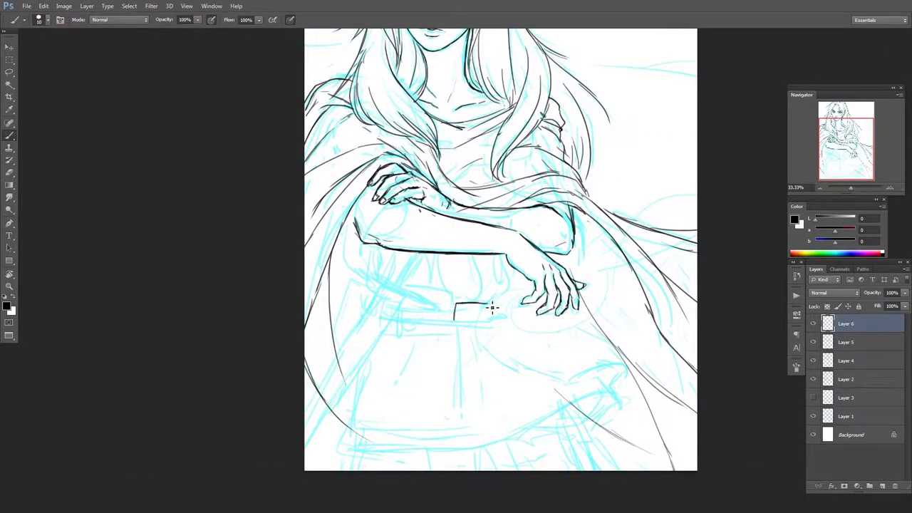
Enlarge the brush and fill the belt buckle's centre with dark ink.
key(bracketright)
key(bracketright)
drag(476, 313, 490, 311)
key(e)
key(b)
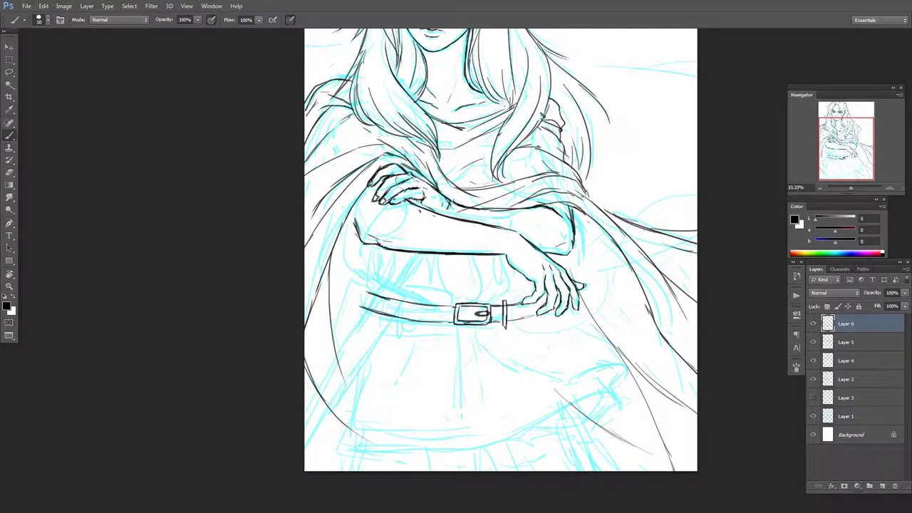
scroll(499, 270, up, 2)
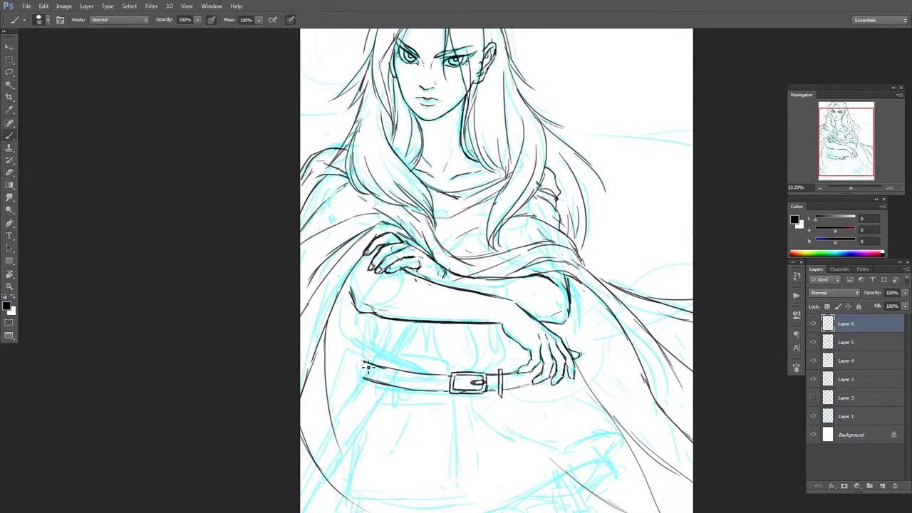
drag(363, 369, 398, 352)
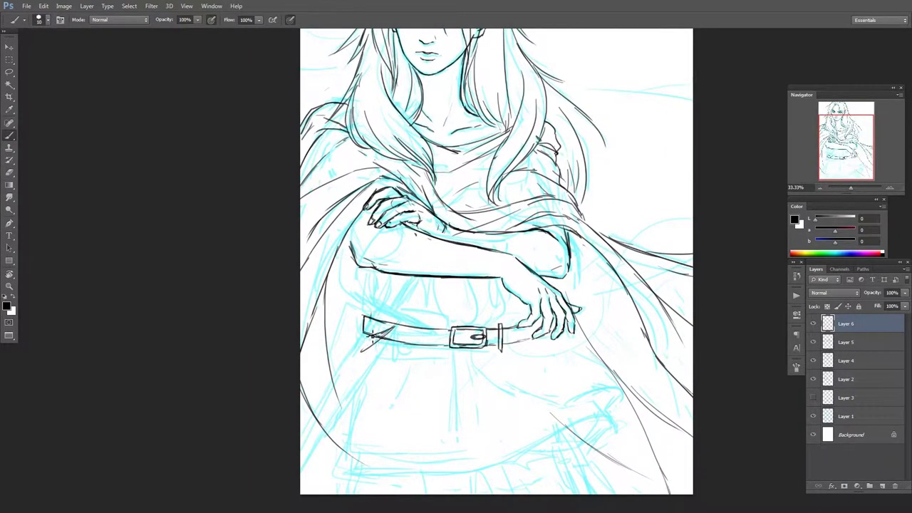
Sketch a strap loop at the belt's left end with a sword hanging down-left from it.
mouse_move(369, 355)
mouse_down()
mouse_move(398, 322)
mouse_move(367, 320)
mouse_up()
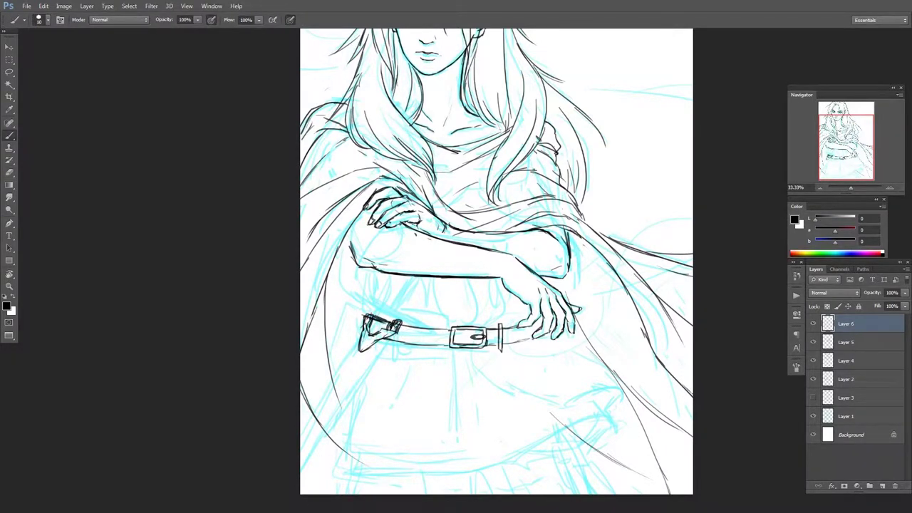
drag(323, 463, 388, 326)
drag(357, 356, 362, 340)
drag(372, 302, 308, 450)
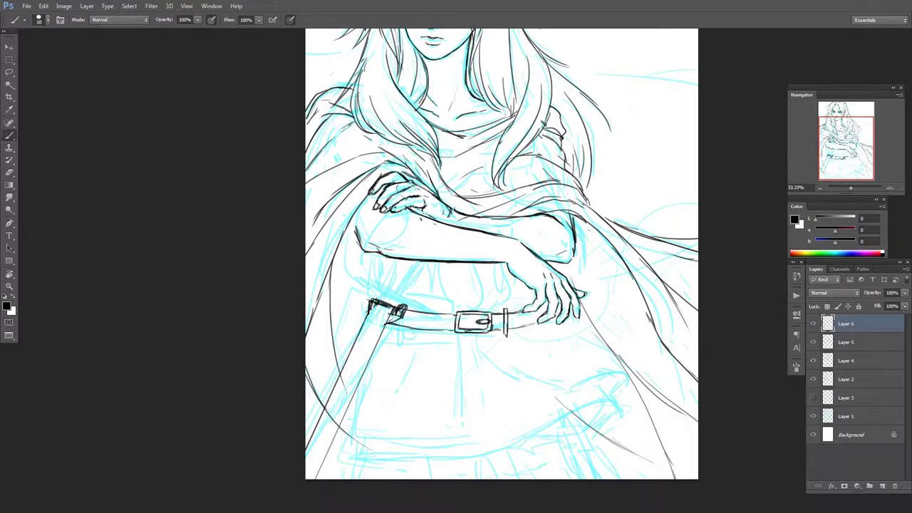
Erase the rough strokes at the belt's left end and redraw the strap cleanly.
key(e)
drag(410, 310, 372, 311)
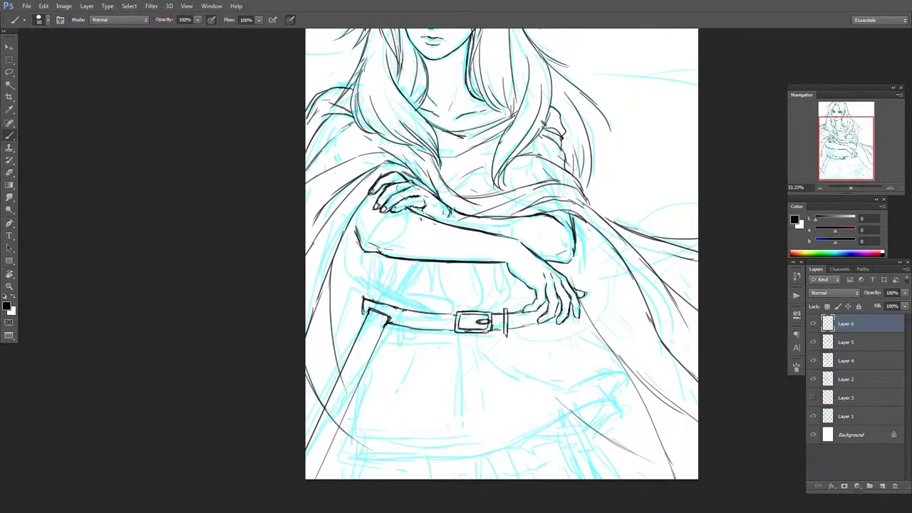
drag(412, 309, 379, 343)
mouse_move(363, 329)
mouse_down()
mouse_move(373, 307)
mouse_move(442, 370)
mouse_up()
With the canvas rotated, draw two straight lines for the sword blade.
key(r)
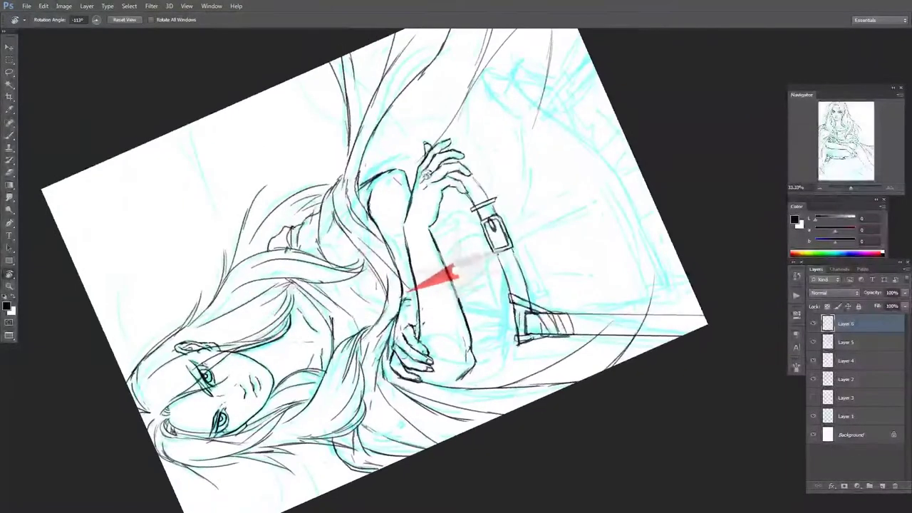
drag(525, 402, 525, 242)
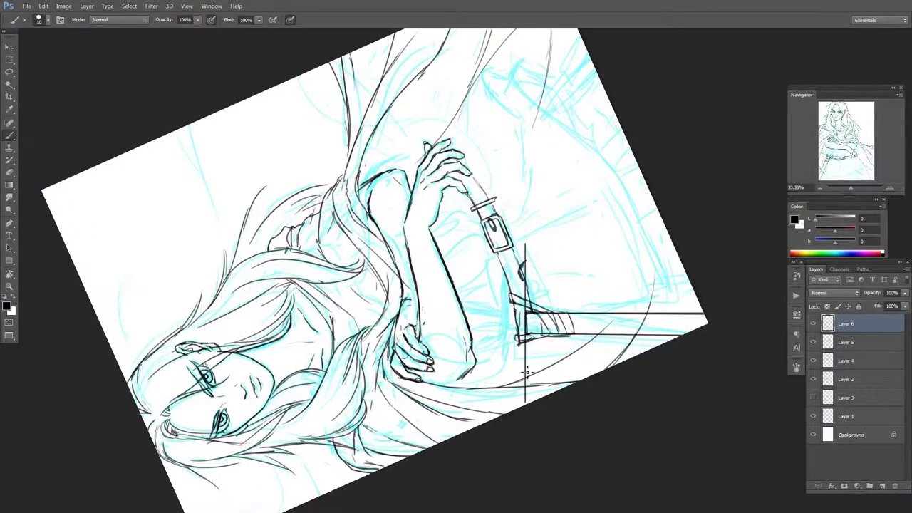
key(r)
drag(371, 214, 541, 213)
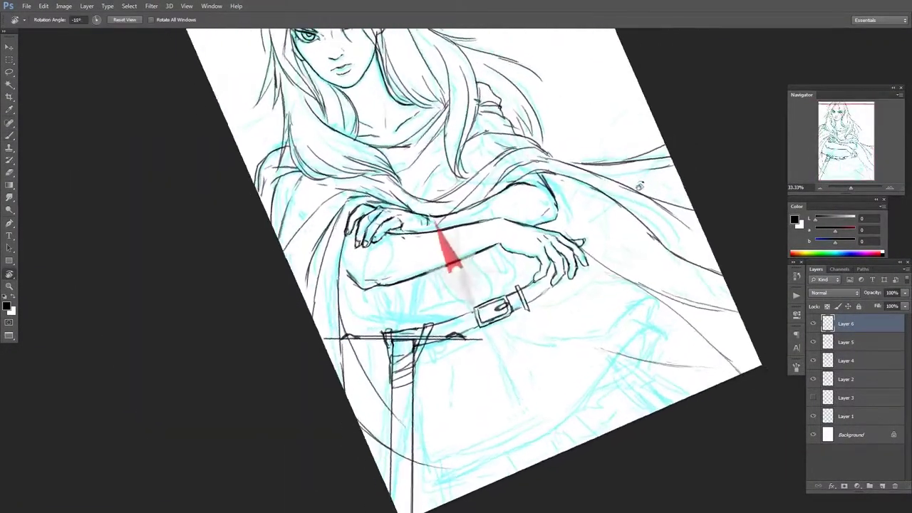
drag(442, 384, 442, 465)
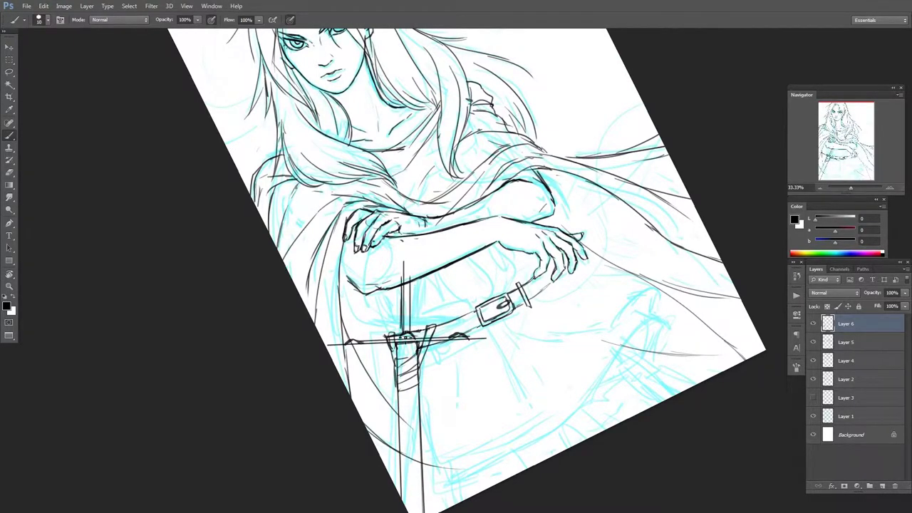
Return the canvas upright and draw the sword's crossguard at the belt's left.
key(e)
key(r)
key(Escape)
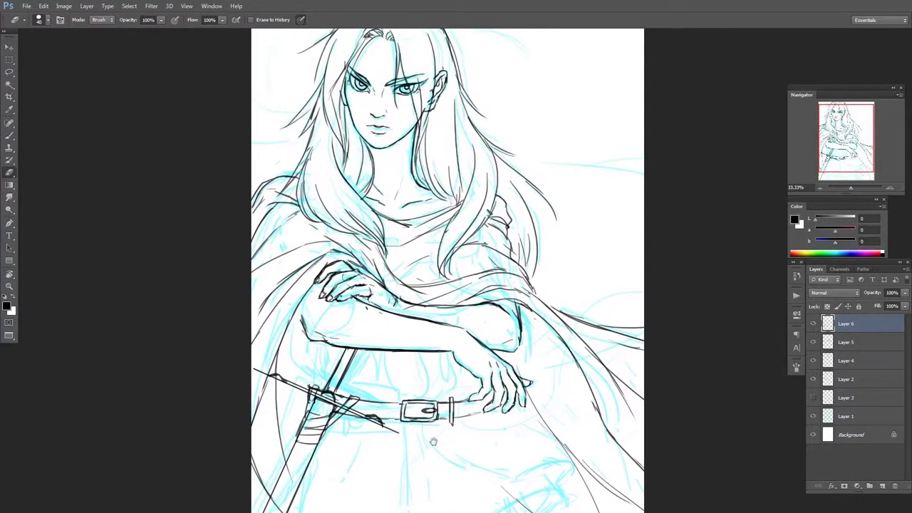
drag(489, 335, 458, 313)
key(b)
mouse_move(308, 382)
mouse_down()
mouse_move(413, 442)
mouse_move(404, 434)
mouse_up()
Erase the rough bottom stroke of the sword and redraw it.
key(e)
key(b)
drag(329, 440, 436, 421)
key(e)
drag(423, 384, 415, 411)
key(b)
Draw fold lines on the skirt below the belt.
drag(398, 347, 369, 406)
drag(422, 385, 450, 421)
key(e)
key(b)
drag(421, 334, 425, 383)
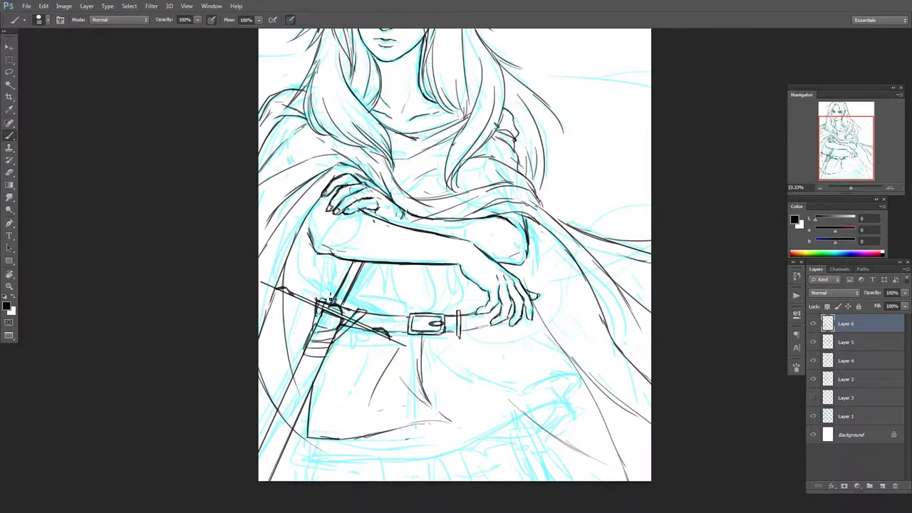
Draw the belt's bottom edge and a vertical belt loop line.
drag(403, 345, 332, 349)
key(e)
key(b)
drag(397, 307, 402, 343)
key(e)
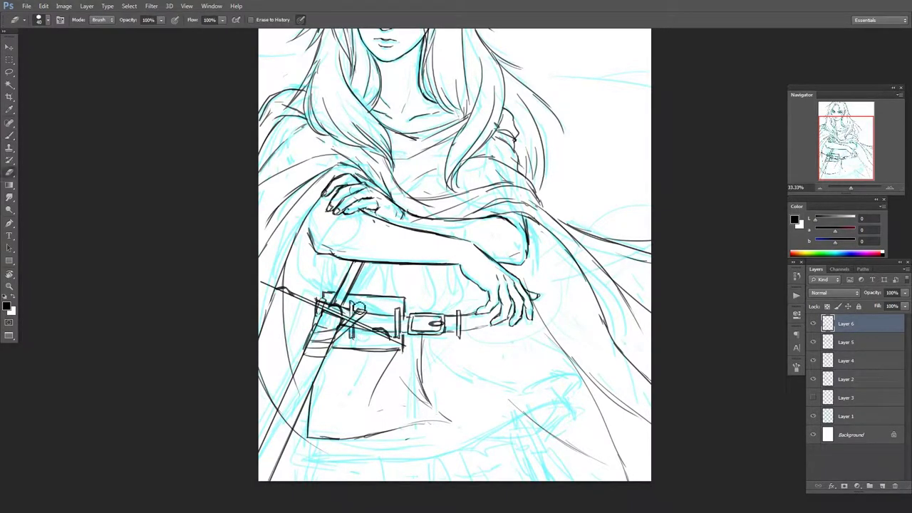
key(b)
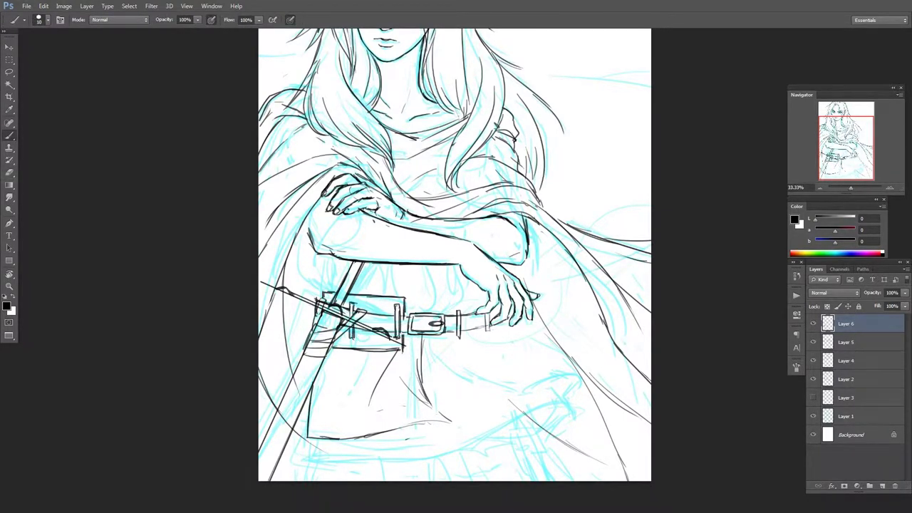
drag(480, 300, 475, 323)
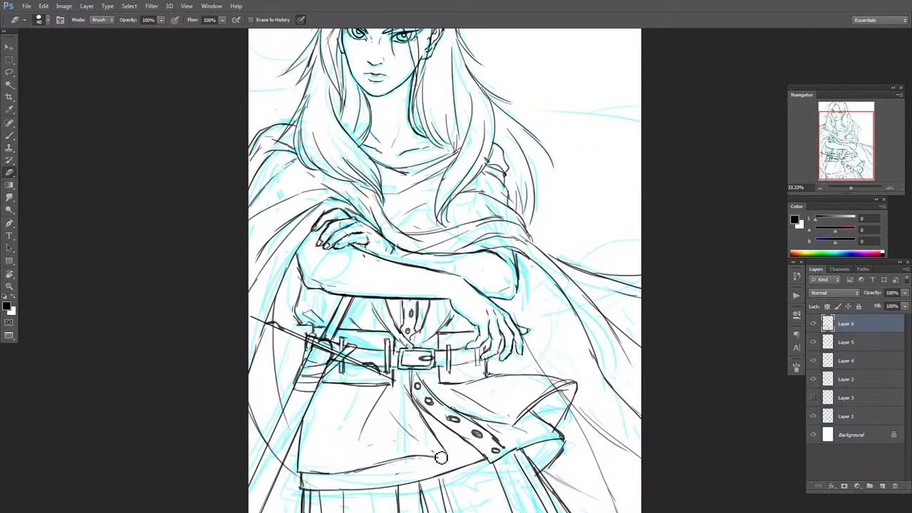
Add a short stroke on the coat skirt and hide the cyan sketch to check the line art.
drag(356, 436, 351, 449)
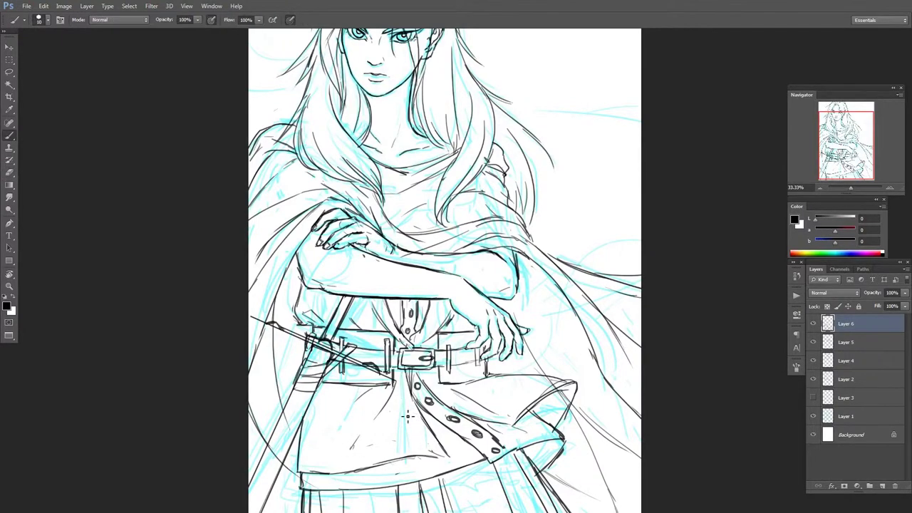
key(z)
alt+click(453, 389)
click(813, 416)
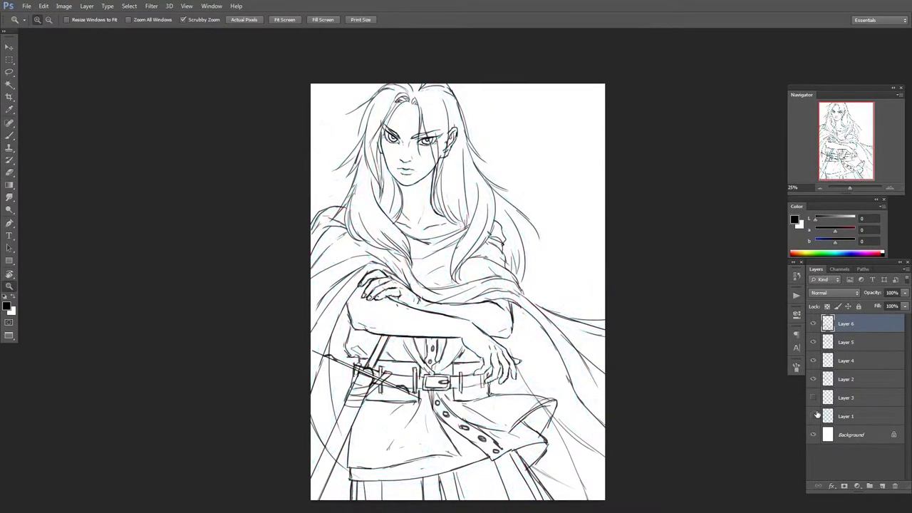
click(718, 387)
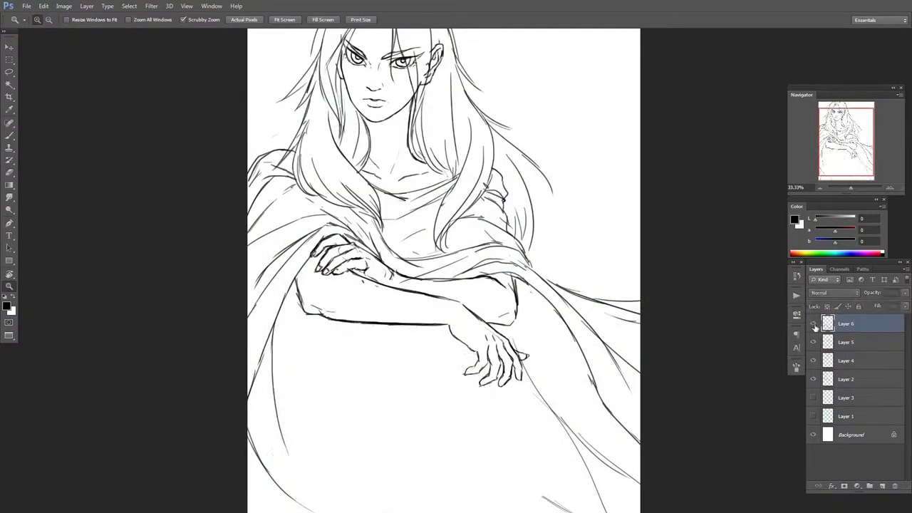
Lasso and delete the stray lines near the right hand.
key(l)
drag(568, 380, 566, 397)
key(Delete)
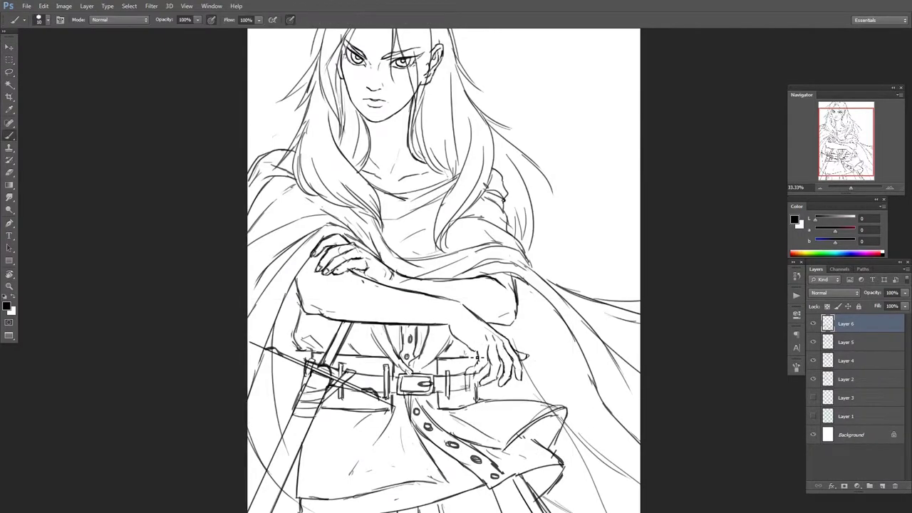
key(z)
alt+click(555, 405)
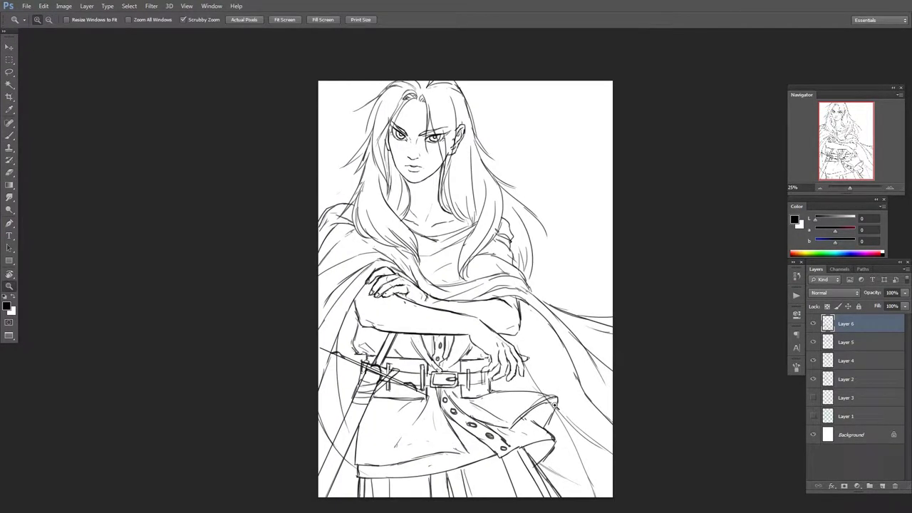
Show the red spark guide lines and cyan sketch again, and merge the line-art layers.
click(813, 361)
shift+click(845, 379)
key(ctrl+e)
click(813, 360)
key(ctrl+plus)
key(ctrl+plus)
key(ctrl+plus)
Lock the line art's transparent pixels and fill it cyan.
key(b)
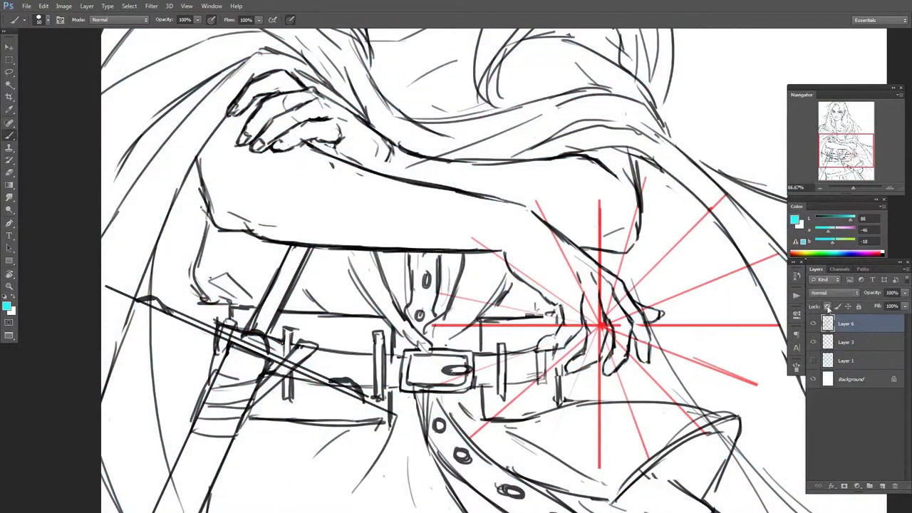
click(813, 360)
key(z)
alt+click(507, 276)
Open a second window of wizard lady.psd and tile both windows 2-up vertically.
click(212, 6)
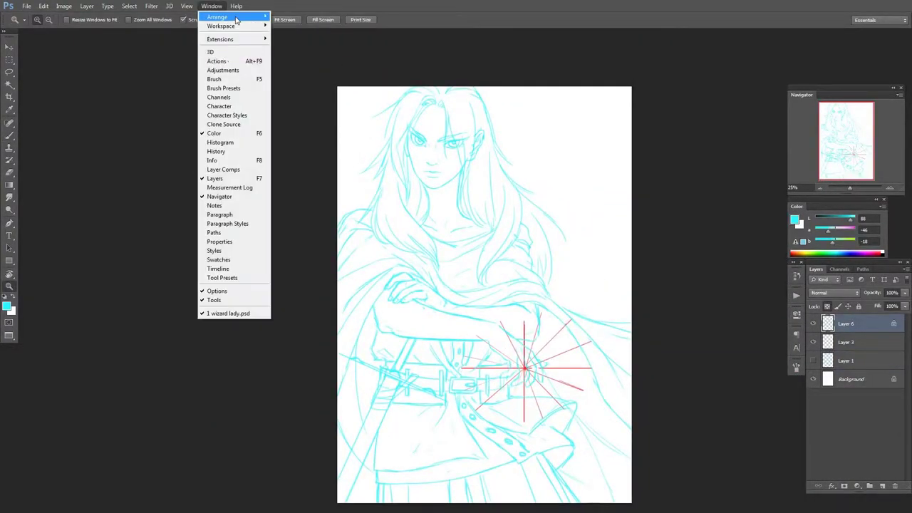
click(136, 191)
drag(213, 37, 214, 92)
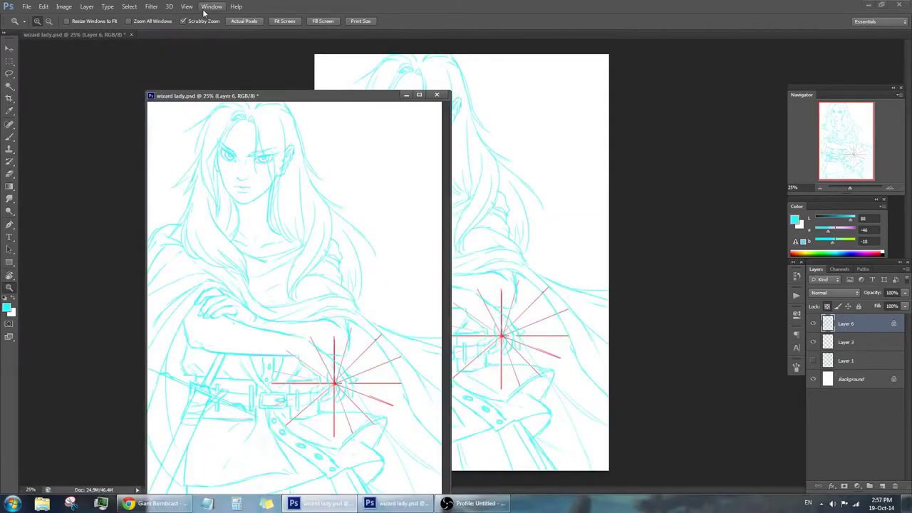
click(212, 5)
click(135, 32)
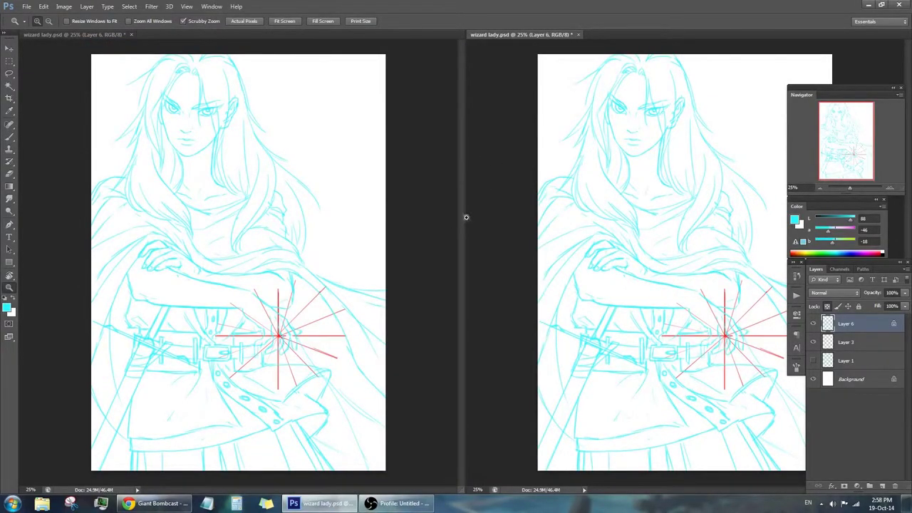
drag(466, 217, 326, 229)
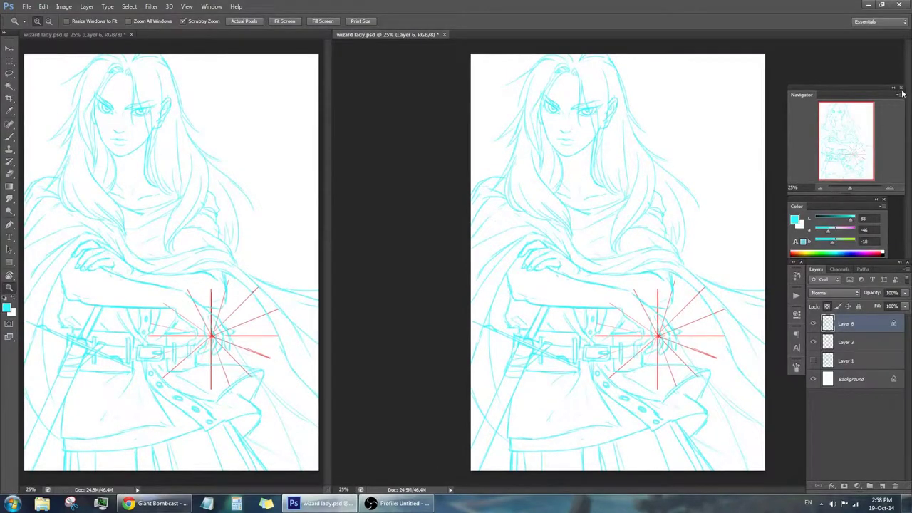
Close the Navigator and Color panels, check the red guides, and add new Layer 7.
click(900, 88)
click(795, 213)
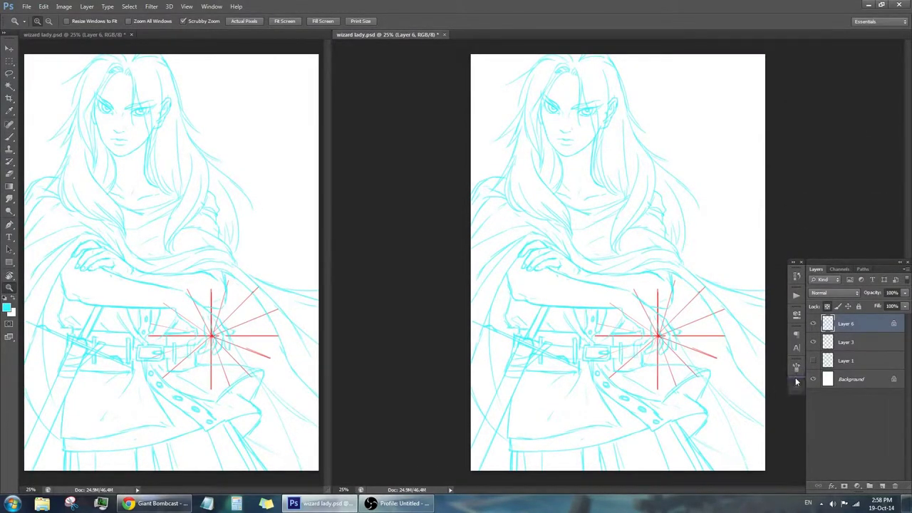
drag(805, 268, 898, 125)
click(813, 342)
click(882, 486)
key(ctrl+plus)
key(ctrl+plus)
key(ctrl+plus)
Make test strokes with the black brush, then undo them.
key(b)
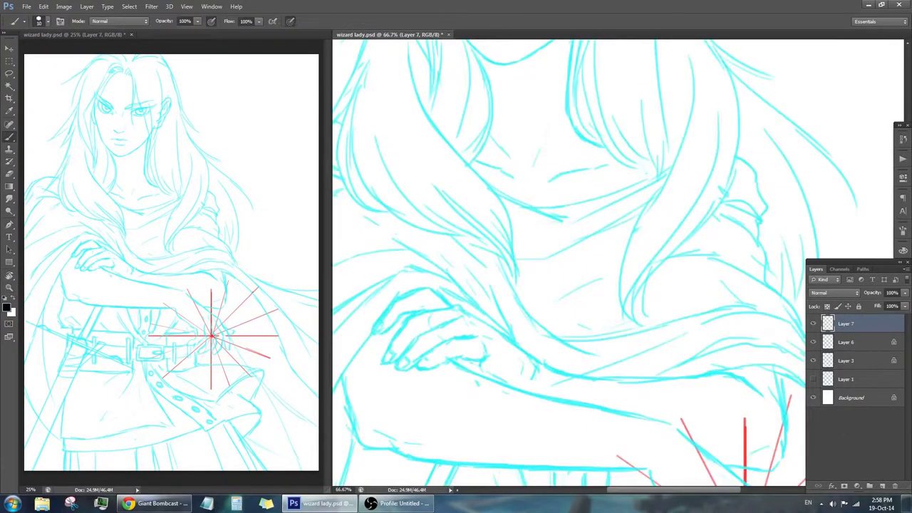
scroll(570, 263, up, 5)
drag(483, 206, 487, 326)
key(ctrl+z)
scroll(570, 264, up, 3)
drag(449, 194, 448, 314)
key(ctrl+z)
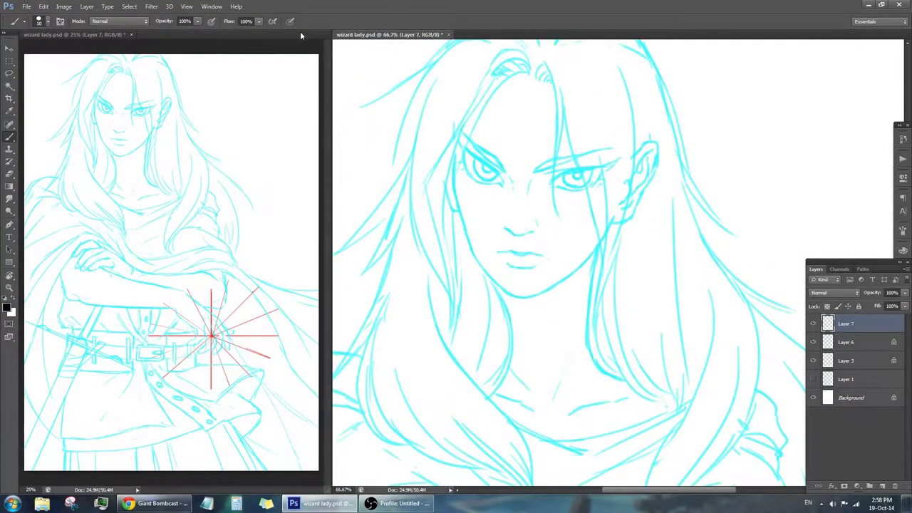
Zoom in on the eye and try inking lines beside it, undoing both attempts.
key(ctrl+plus)
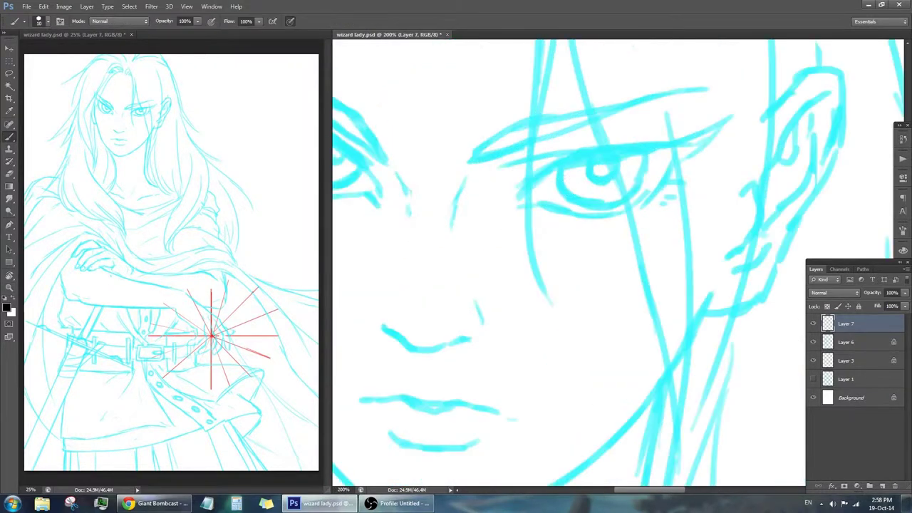
drag(499, 217, 521, 257)
key(ctrl+plus)
mouse_move(601, 246)
mouse_down()
mouse_move(624, 211)
mouse_move(617, 312)
mouse_up()
key(ctrl+z)
drag(612, 198, 603, 287)
key(ctrl+z)
Ink and thicken the upper eyelid in black, undoing the lower eyelid stroke.
mouse_move(541, 216)
mouse_down()
mouse_move(521, 289)
mouse_move(655, 85)
mouse_up()
mouse_move(602, 160)
mouse_down()
mouse_move(559, 242)
mouse_move(579, 287)
mouse_up()
drag(589, 263, 627, 183)
drag(597, 212, 701, 82)
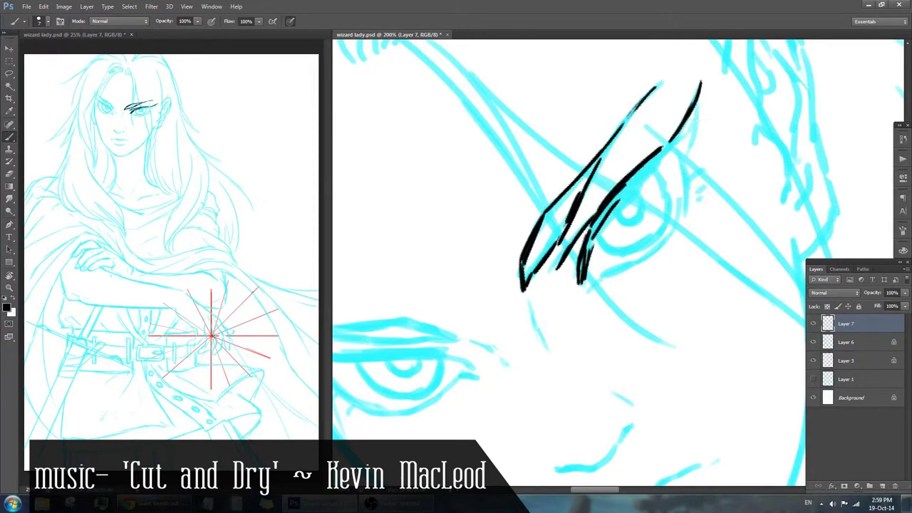
drag(586, 255, 670, 148)
drag(594, 283, 656, 260)
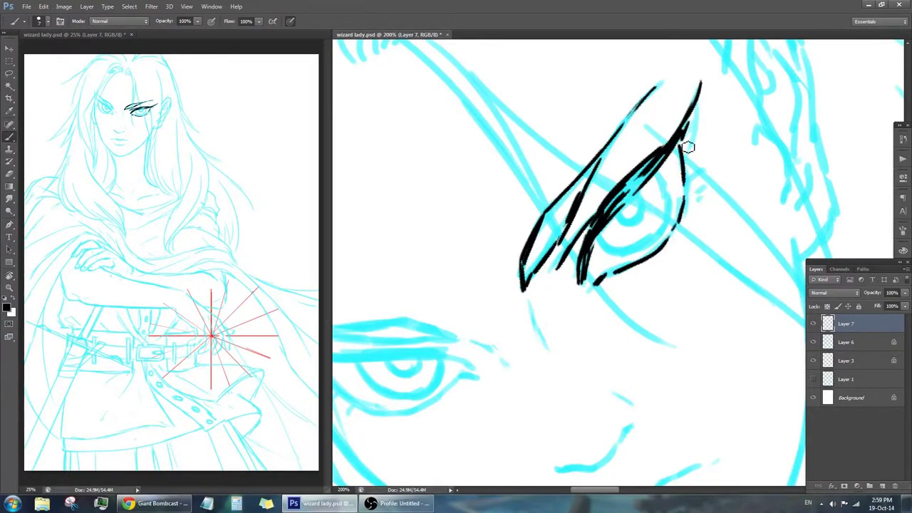
drag(605, 214, 680, 213)
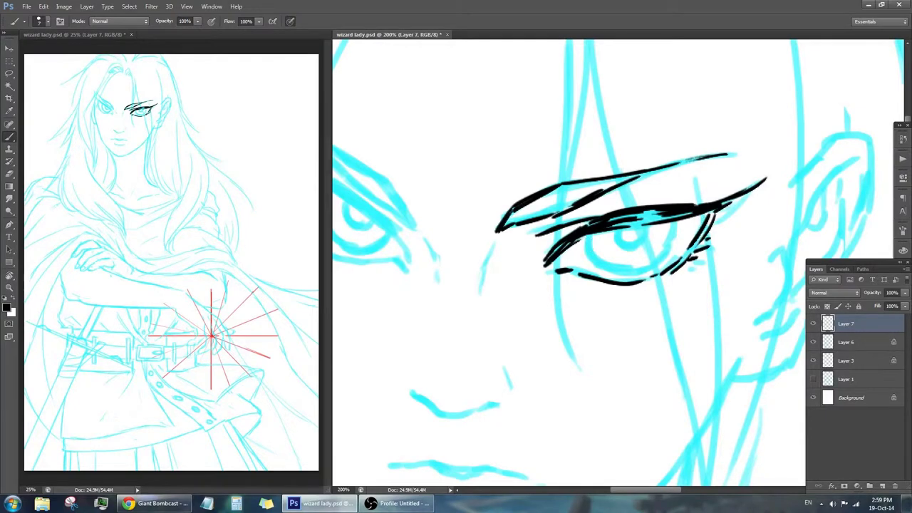
key(ctrl+z)
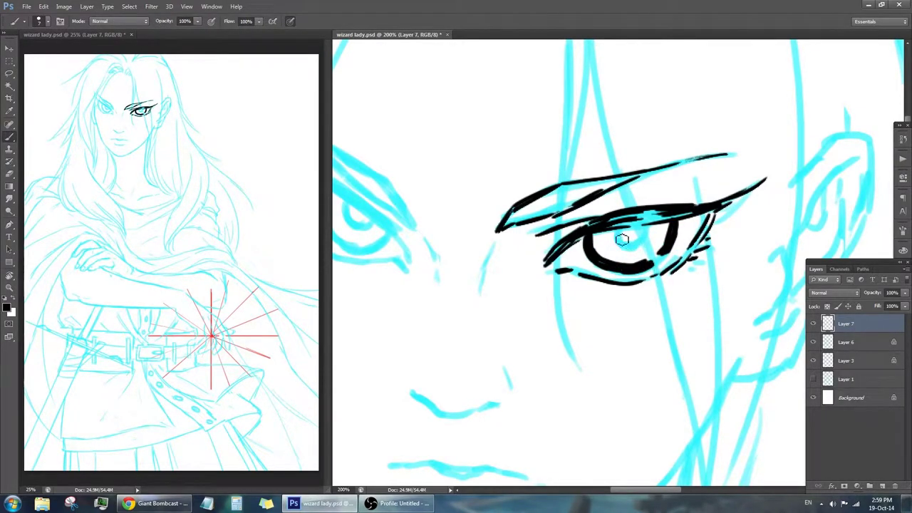
Undo stray strokes beside the eye and redraw the upper eyelid line.
mouse_move(513, 241)
mouse_down()
mouse_move(549, 234)
mouse_move(525, 283)
mouse_up()
mouse_move(465, 389)
mouse_down()
mouse_move(513, 318)
mouse_move(517, 330)
mouse_up()
key(ctrl+z)
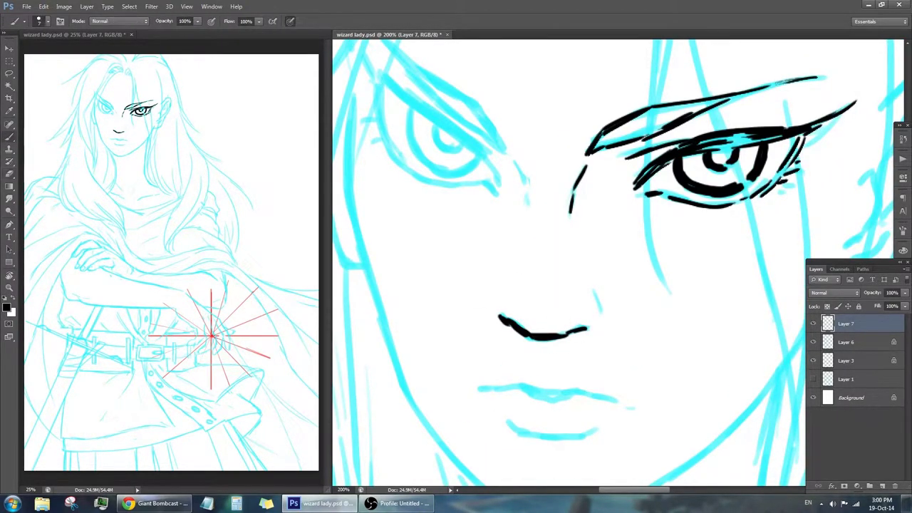
scroll(538, 285, up, 3)
drag(528, 217, 550, 267)
scroll(545, 256, up, 2)
scroll(548, 190, up, 2)
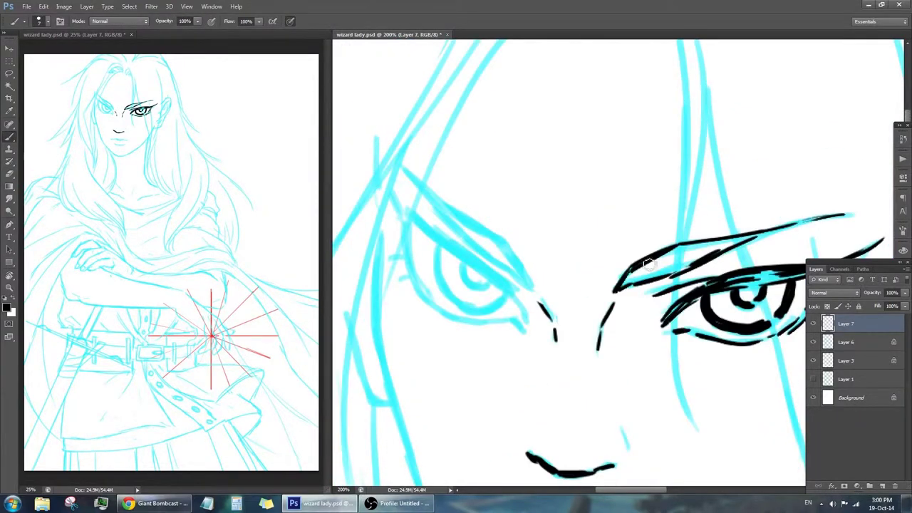
key(ctrl+z)
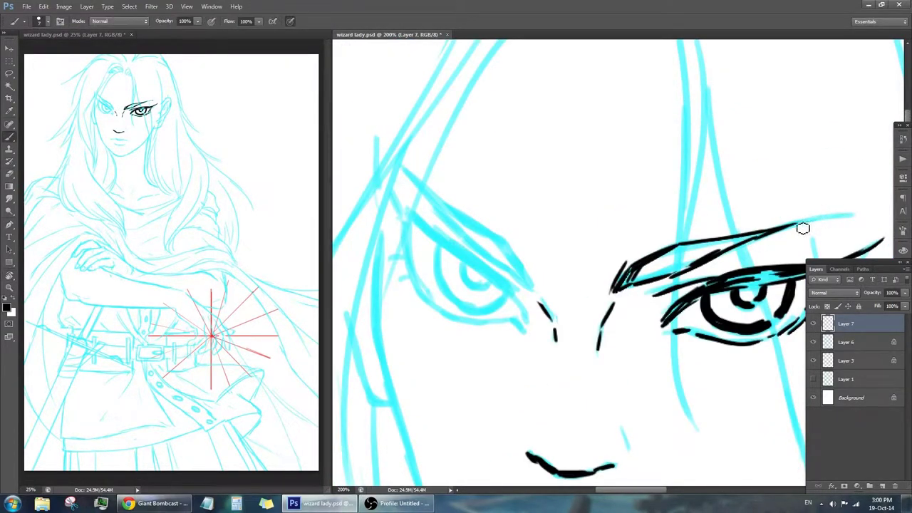
drag(599, 275, 607, 227)
mouse_move(410, 152)
mouse_down()
mouse_move(484, 208)
mouse_move(540, 270)
mouse_up()
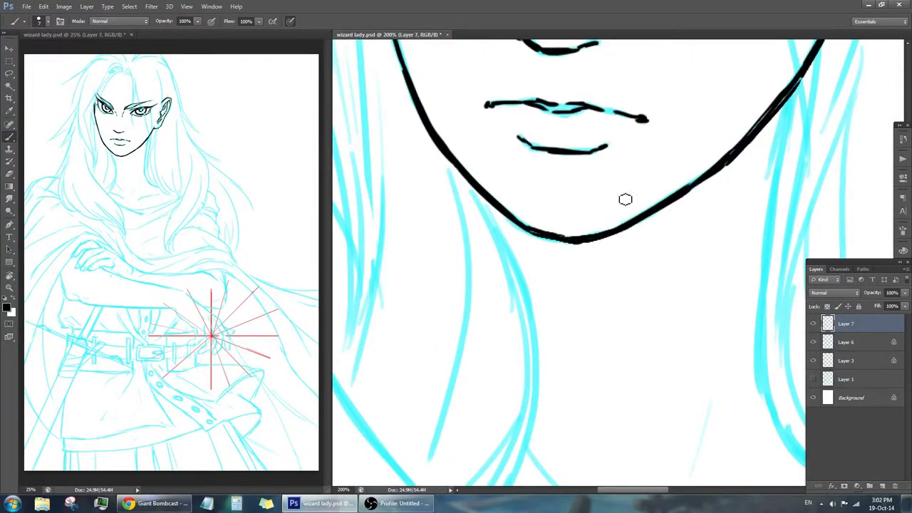
Ink hair strands beside the face and along the jaw.
key(e)
scroll(618, 262, up, 5)
scroll(374, 249, up, 5)
key(b)
drag(417, 246, 426, 315)
mouse_move(413, 184)
mouse_down()
mouse_move(406, 223)
mouse_move(292, 358)
mouse_up()
scroll(433, 287, down, 5)
mouse_move(602, 125)
mouse_down()
mouse_move(567, 313)
mouse_move(574, 182)
mouse_move(590, 339)
mouse_move(505, 311)
mouse_up()
Ink the jaw and hair line, then the neck and collarbone lines.
drag(542, 265, 589, 308)
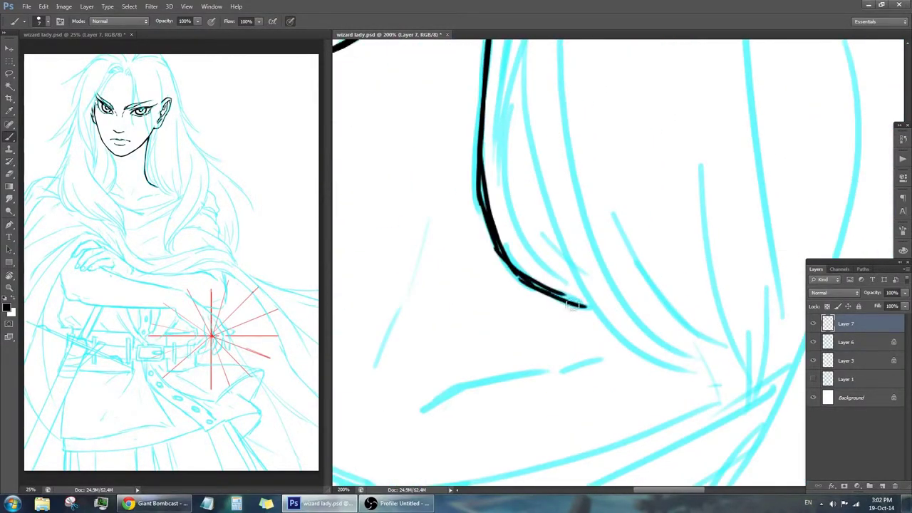
drag(456, 327, 588, 246)
drag(525, 240, 509, 285)
mouse_move(563, 139)
mouse_down()
mouse_move(505, 305)
mouse_move(594, 299)
mouse_up()
mouse_move(407, 248)
mouse_down()
mouse_move(499, 281)
mouse_move(552, 313)
mouse_up()
drag(667, 230, 634, 228)
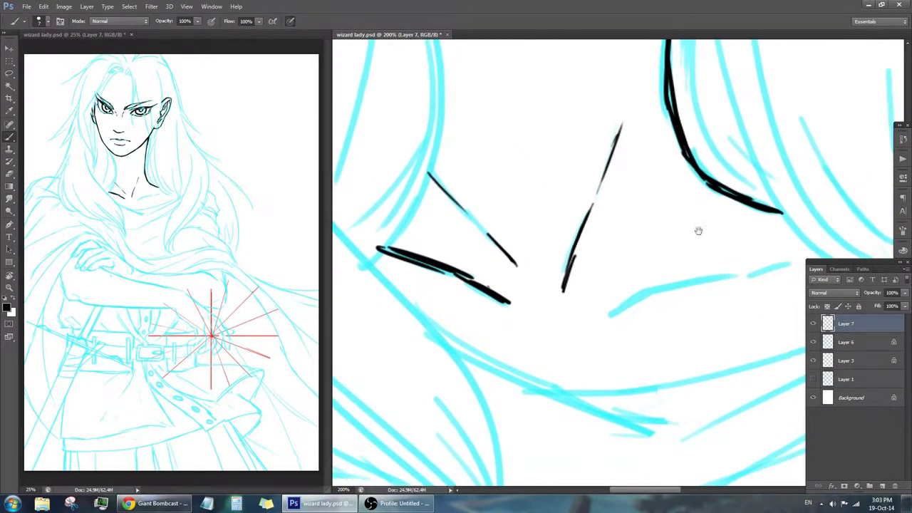
drag(609, 313, 662, 289)
drag(605, 297, 748, 263)
drag(366, 242, 464, 287)
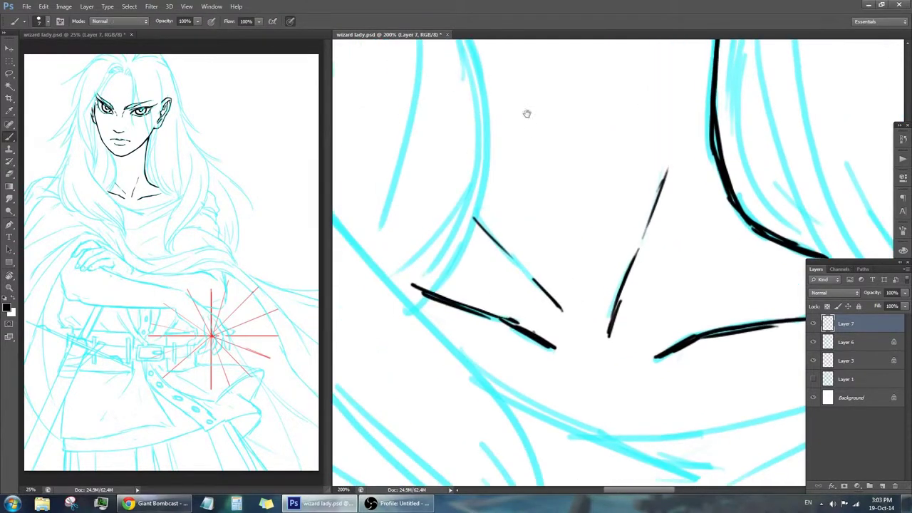
scroll(507, 324, down, 5)
scroll(508, 325, down, 5)
scroll(602, 252, down, 5)
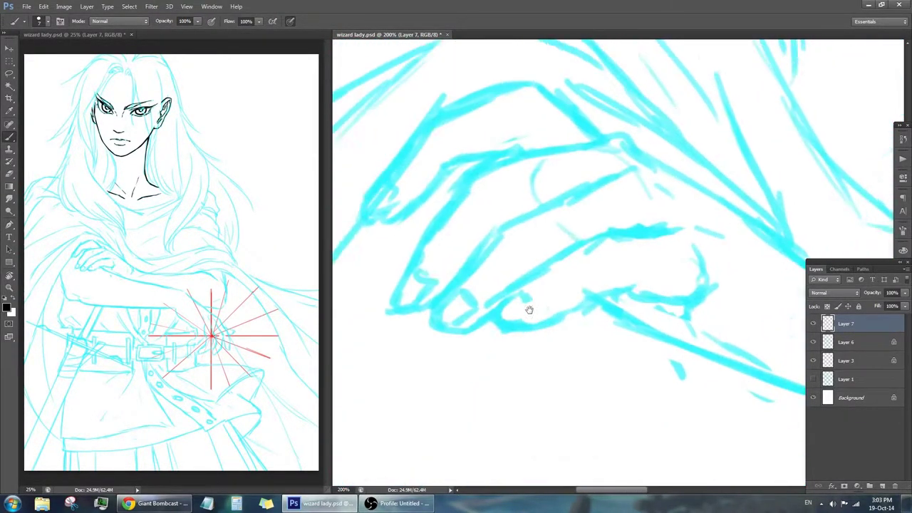
Ink the resting hand's top edge, two finger contours and the index finger's nail.
scroll(530, 309, down, 3)
mouse_move(563, 262)
mouse_down()
mouse_move(464, 354)
mouse_move(585, 318)
mouse_move(659, 329)
mouse_up()
mouse_move(607, 196)
mouse_down()
mouse_move(541, 224)
mouse_move(416, 320)
mouse_up()
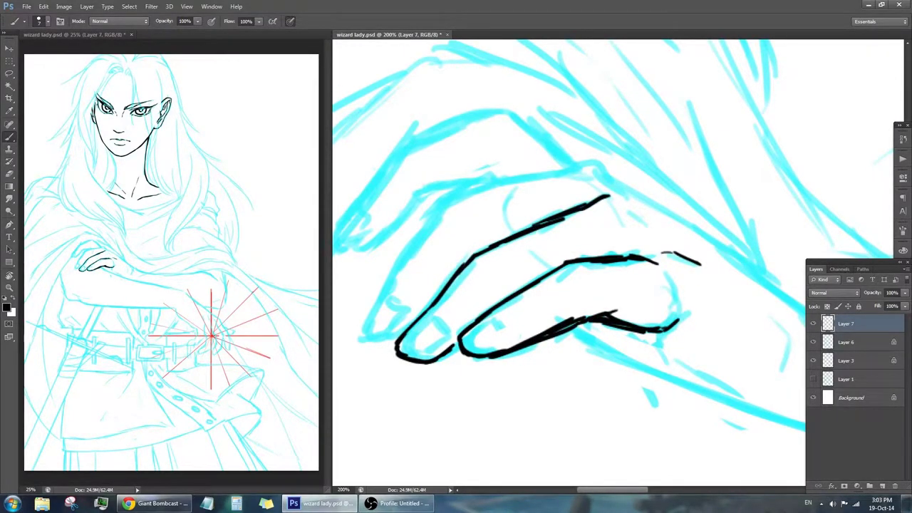
mouse_move(470, 185)
mouse_down()
mouse_move(549, 206)
mouse_move(449, 333)
mouse_move(563, 254)
mouse_up()
mouse_move(564, 211)
mouse_down()
mouse_move(698, 197)
mouse_move(716, 213)
mouse_up()
drag(713, 214, 753, 211)
Alternate Brush and Eraser to clean up and redraw a fingertip and fingernail outline.
key(e)
mouse_move(524, 370)
mouse_down()
mouse_move(606, 341)
mouse_move(614, 364)
mouse_up()
key(b)
key(e)
key(b)
drag(479, 340, 521, 363)
key(e)
key(b)
scroll(505, 322, up, 2)
key(e)
mouse_move(487, 349)
mouse_down()
mouse_move(520, 374)
mouse_move(509, 394)
mouse_up()
key(b)
key(e)
Ink the next finger's outline, redrawing its top contour and edges around the fingertip.
drag(508, 194, 438, 306)
key(ctrl+z)
mouse_move(489, 238)
mouse_down()
mouse_move(433, 335)
mouse_move(502, 299)
mouse_up()
drag(520, 265, 473, 318)
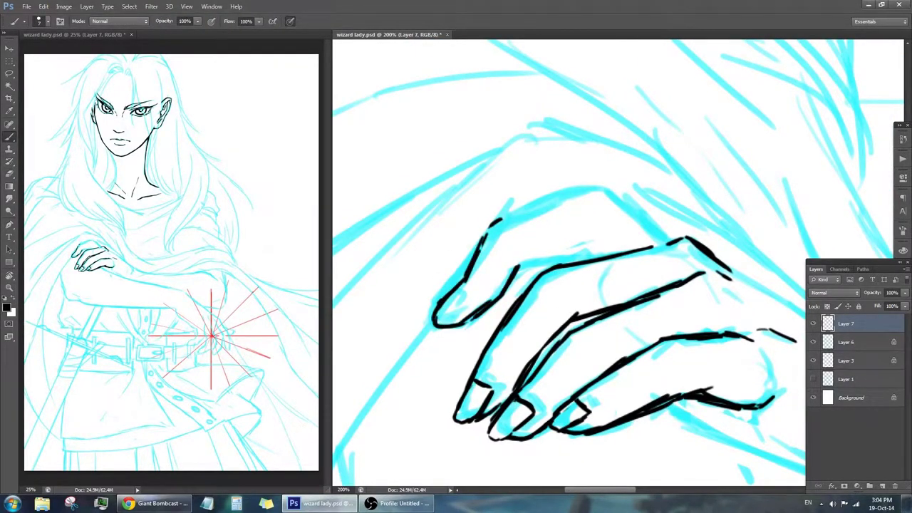
drag(504, 215, 603, 190)
key(e)
drag(498, 242, 438, 324)
key(b)
drag(504, 217, 457, 281)
drag(603, 191, 661, 242)
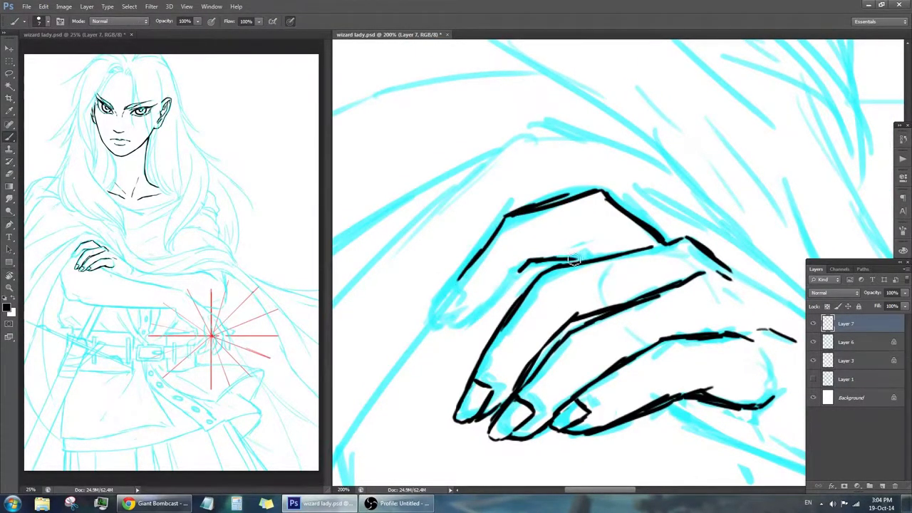
drag(457, 281, 520, 274)
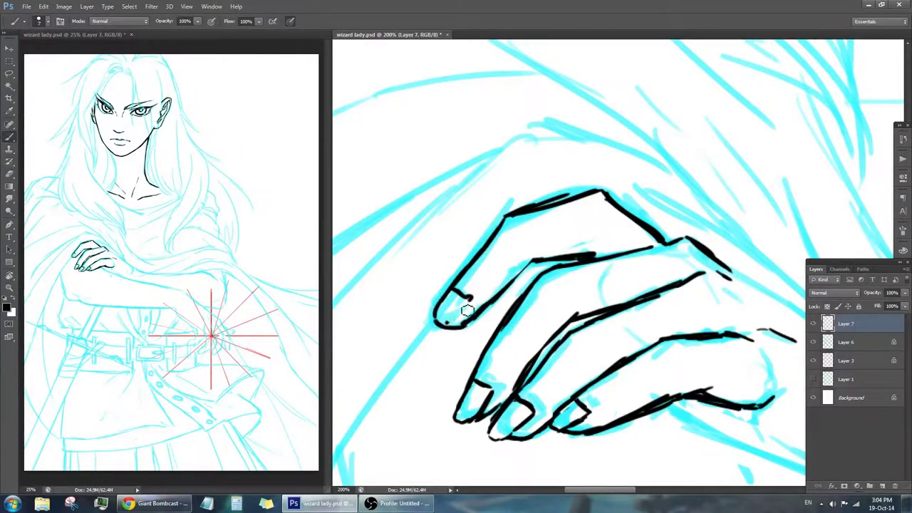
Check the whole drawing, then ink the diagonal line, a line below the fingers and a hair strand.
key(ctrl+minus)
key(ctrl+minus)
key(ctrl+plus)
key(ctrl+plus)
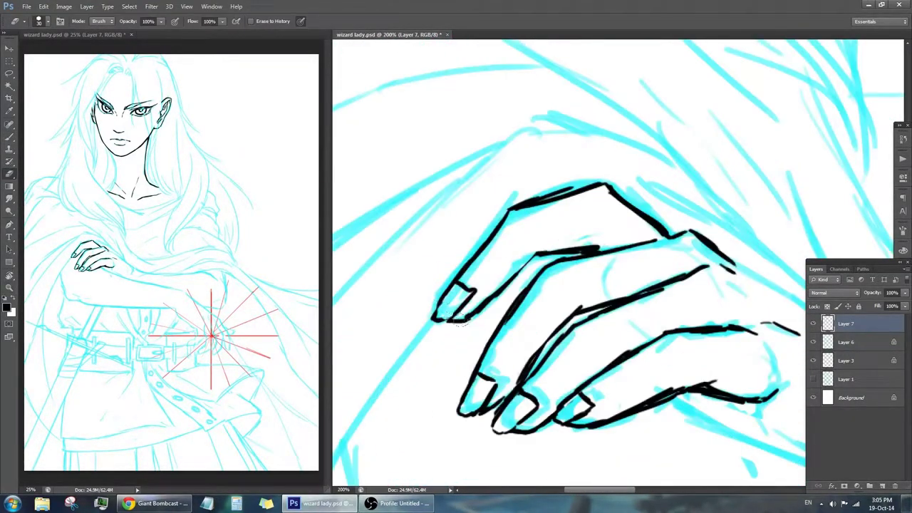
drag(470, 302, 485, 246)
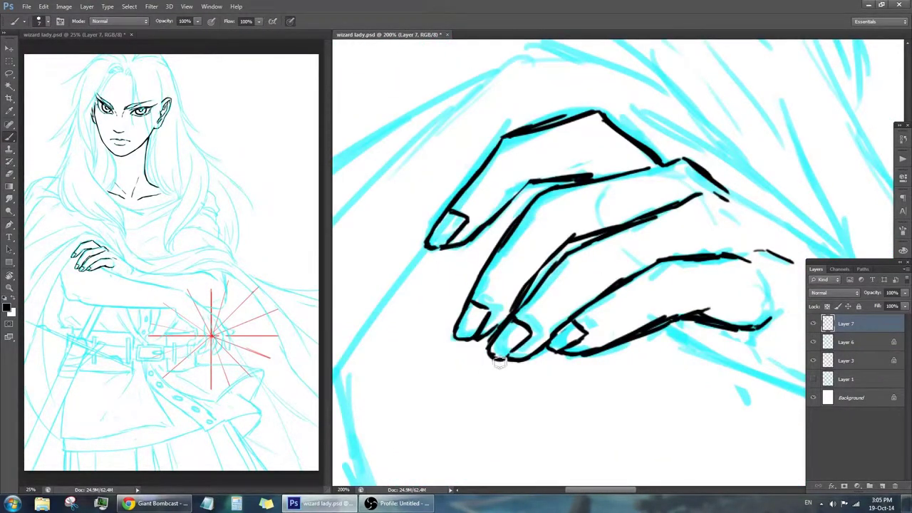
drag(498, 285, 271, 235)
drag(556, 270, 654, 331)
drag(650, 339, 659, 356)
drag(475, 359, 570, 426)
drag(694, 295, 441, 242)
drag(488, 258, 570, 57)
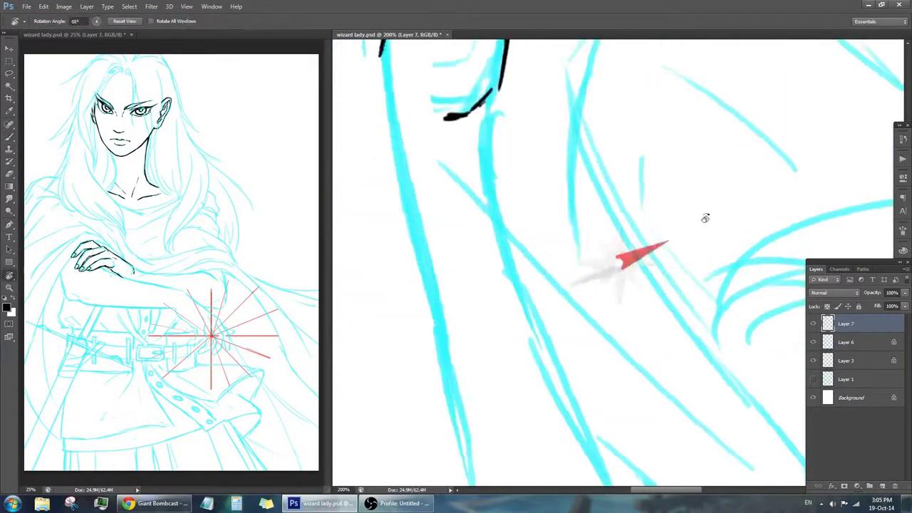
Finish the hair strand and ink the long lower edge of the forearm.
mouse_move(490, 43)
mouse_down()
mouse_move(494, 149)
mouse_move(527, 249)
mouse_up()
drag(542, 280, 568, 335)
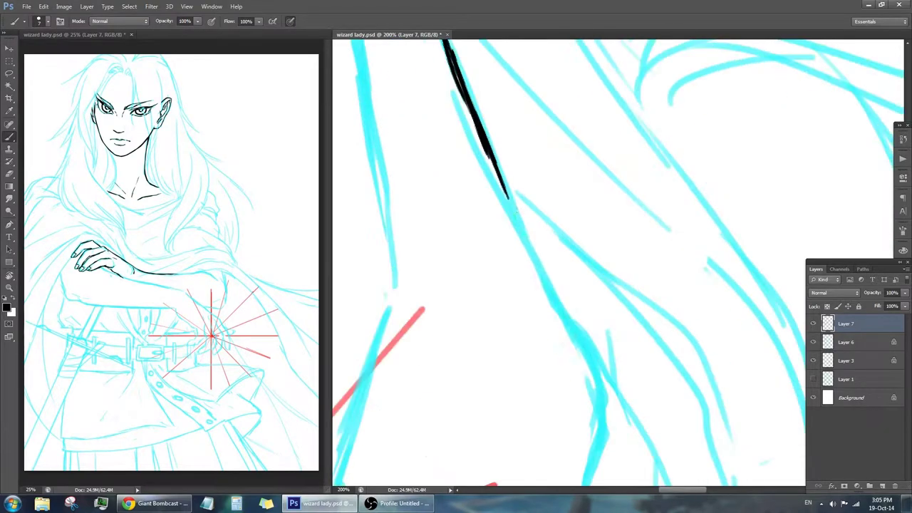
drag(491, 157, 588, 360)
mouse_move(574, 193)
mouse_down()
mouse_move(613, 395)
mouse_move(598, 266)
mouse_up()
Rotate the canvas to a better angle and ink short strokes along the arm and wrist.
drag(620, 143, 638, 292)
drag(631, 235, 644, 360)
drag(641, 360, 613, 214)
drag(619, 314, 552, 349)
drag(562, 342, 606, 164)
key(b)
mouse_move(570, 85)
mouse_down()
mouse_move(539, 244)
mouse_move(550, 288)
mouse_up()
mouse_move(607, 179)
mouse_down()
mouse_move(608, 333)
mouse_move(597, 305)
mouse_up()
drag(424, 199, 483, 235)
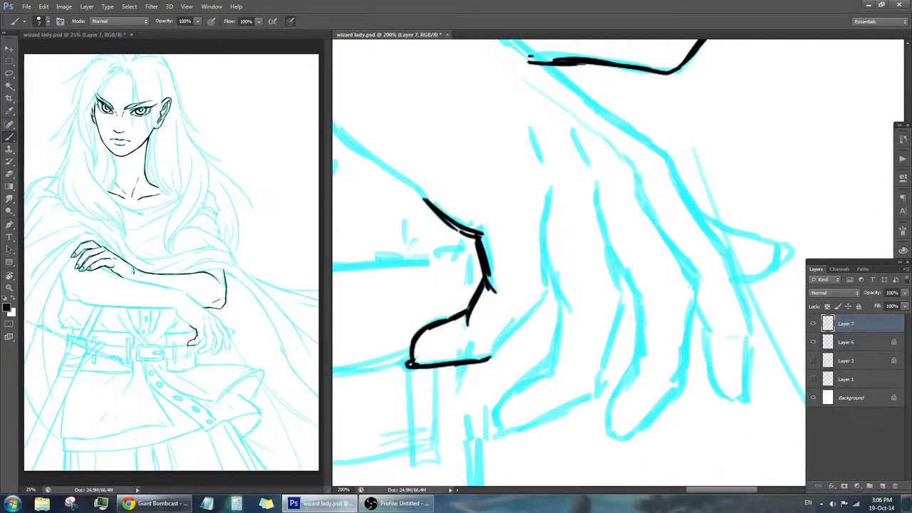
Ink the dangling hand's wrist outline, its strokes and a finger line.
drag(491, 358, 546, 289)
drag(550, 188, 540, 242)
drag(421, 367, 421, 431)
drag(559, 171, 590, 224)
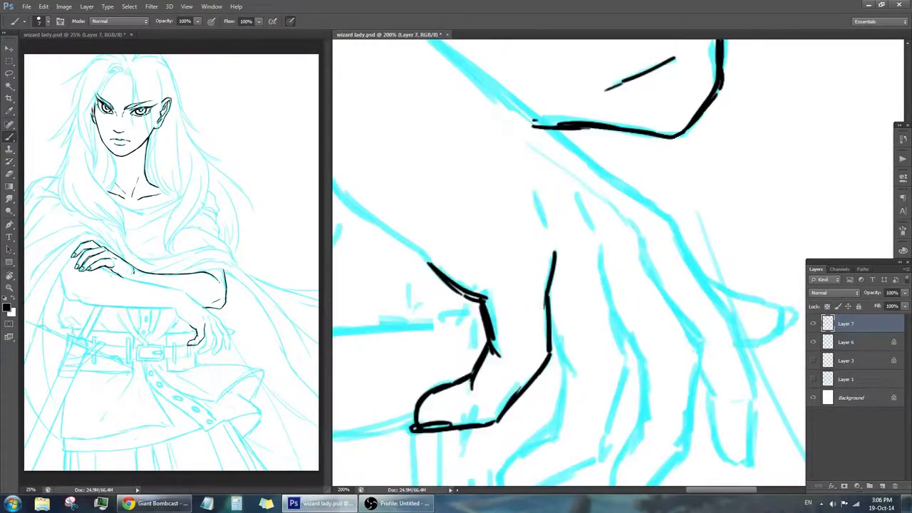
drag(531, 193, 550, 223)
drag(499, 285, 498, 221)
drag(596, 178, 624, 290)
drag(562, 304, 563, 260)
mouse_move(550, 213)
mouse_down()
mouse_move(559, 333)
mouse_move(498, 377)
mouse_move(591, 351)
mouse_up()
Trace the dangling hand's right finger outline around its fingertip.
mouse_move(619, 250)
mouse_down()
mouse_move(592, 350)
mouse_move(522, 377)
mouse_up()
mouse_move(553, 235)
mouse_down()
mouse_move(566, 321)
mouse_move(557, 409)
mouse_move(626, 258)
mouse_move(609, 315)
mouse_up()
drag(510, 154, 601, 294)
drag(617, 171, 604, 165)
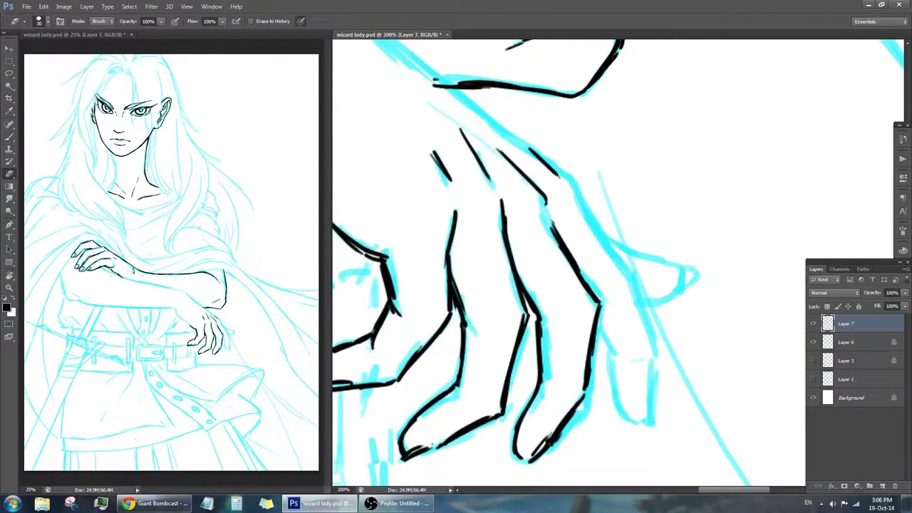
mouse_move(534, 151)
mouse_down()
mouse_move(611, 245)
mouse_move(657, 347)
mouse_move(642, 409)
mouse_up()
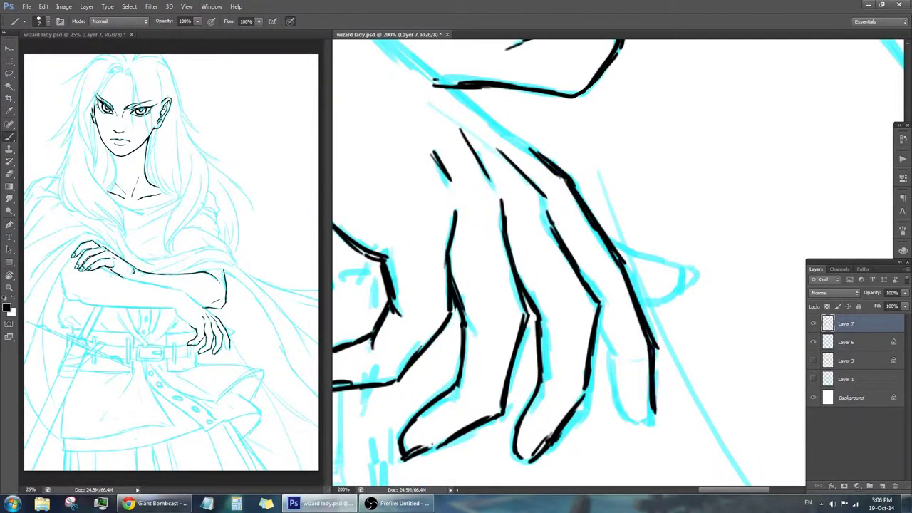
drag(599, 327, 652, 421)
Zoom out and briefly hide the cyan sketch to check the inks, then zoom back on the hand.
key(z)
alt+click(627, 299)
alt+click(647, 227)
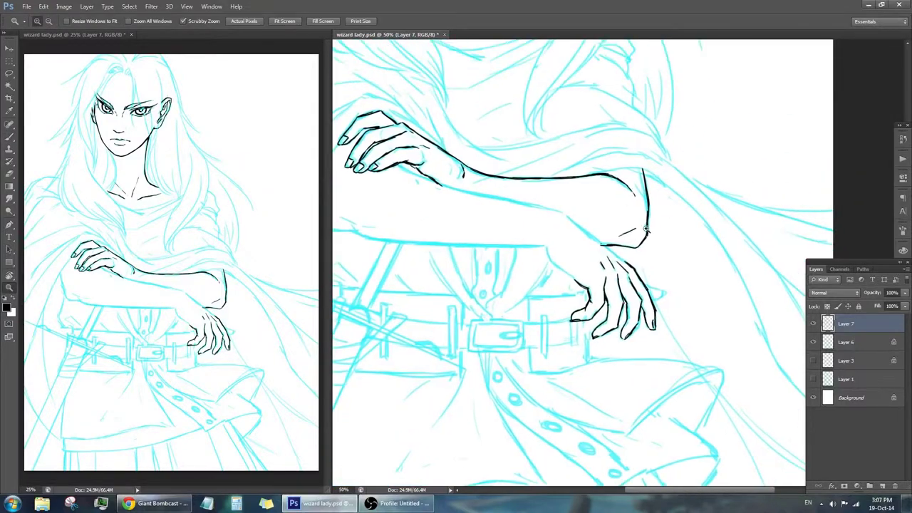
alt+click(650, 228)
click(813, 342)
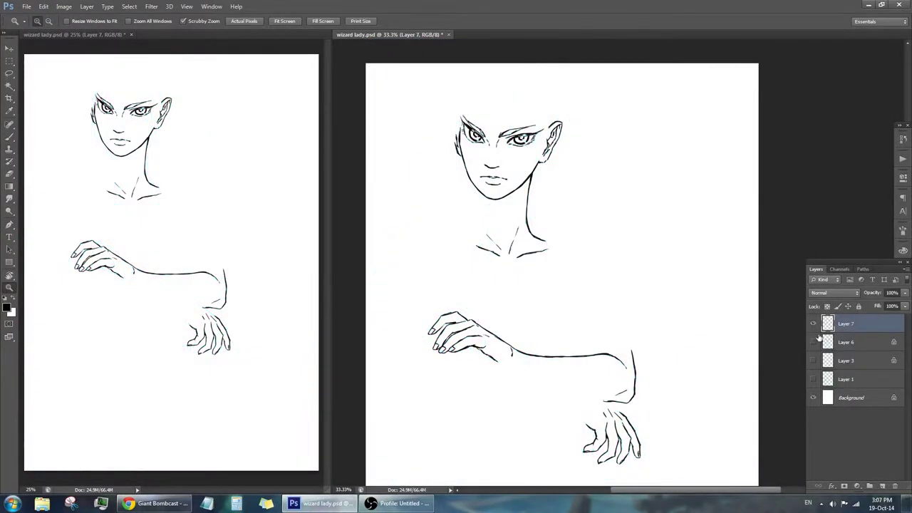
click(813, 342)
click(606, 421)
click(593, 327)
key(b)
key(b)
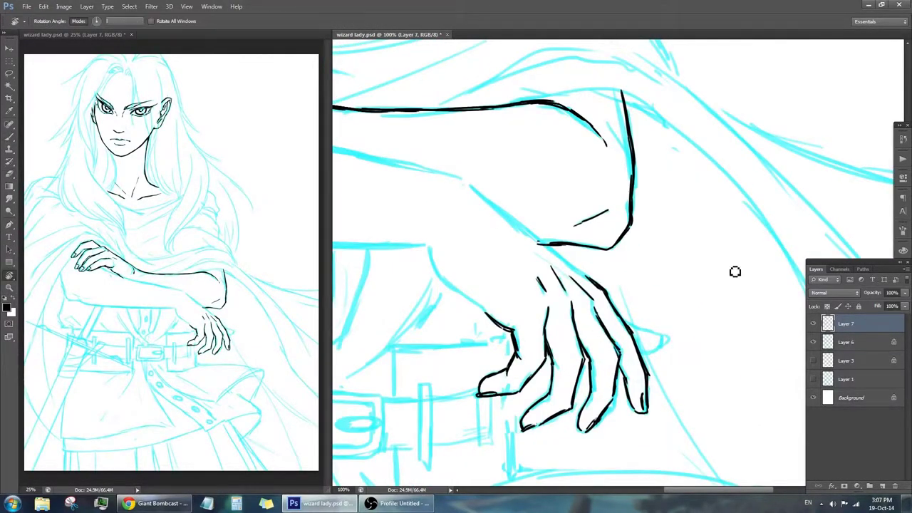
Ink the forearm line down to the dangling hand's fingers.
drag(717, 285, 656, 340)
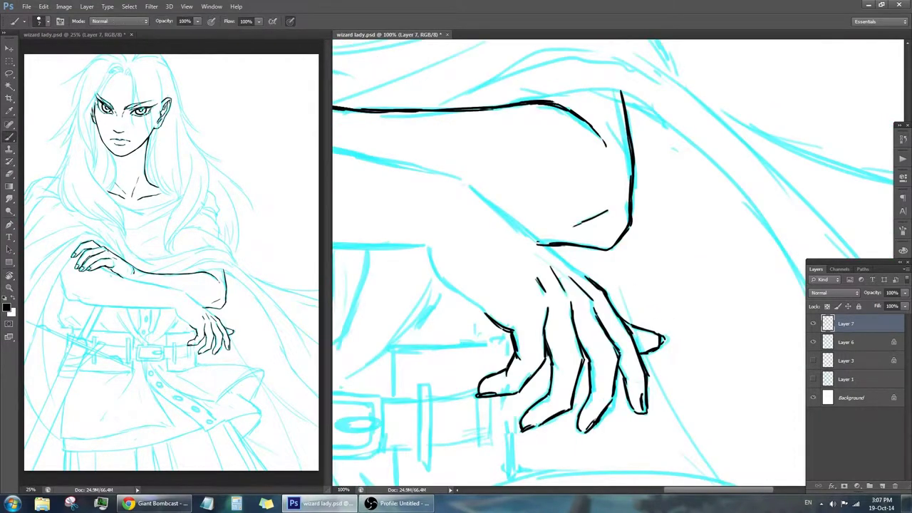
scroll(657, 340, up, 2)
drag(482, 185, 556, 320)
drag(509, 234, 584, 218)
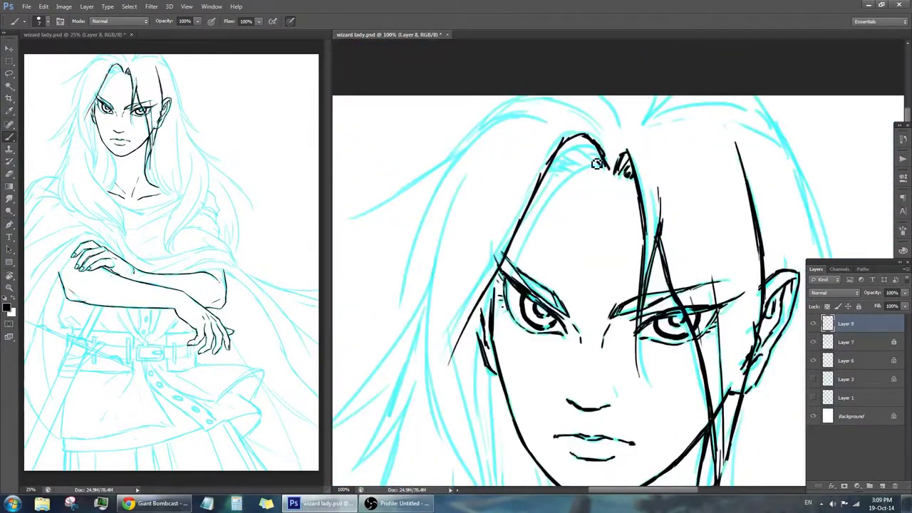
Ink a hair strand across the face plus the long left and top hair outlines.
drag(597, 163, 504, 274)
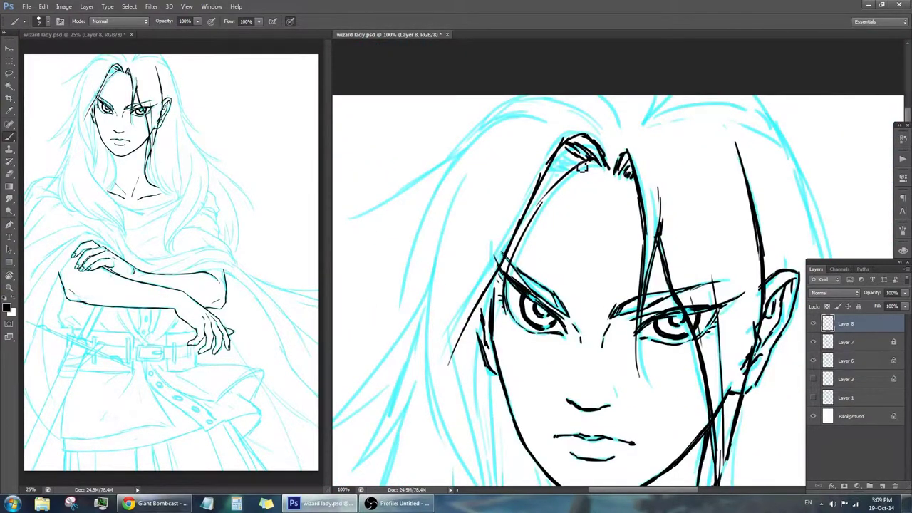
mouse_move(599, 141)
mouse_down()
mouse_move(588, 159)
mouse_move(663, 138)
mouse_up()
drag(560, 111, 463, 274)
drag(505, 164, 454, 309)
mouse_move(396, 224)
mouse_down()
mouse_move(517, 149)
mouse_move(579, 92)
mouse_up()
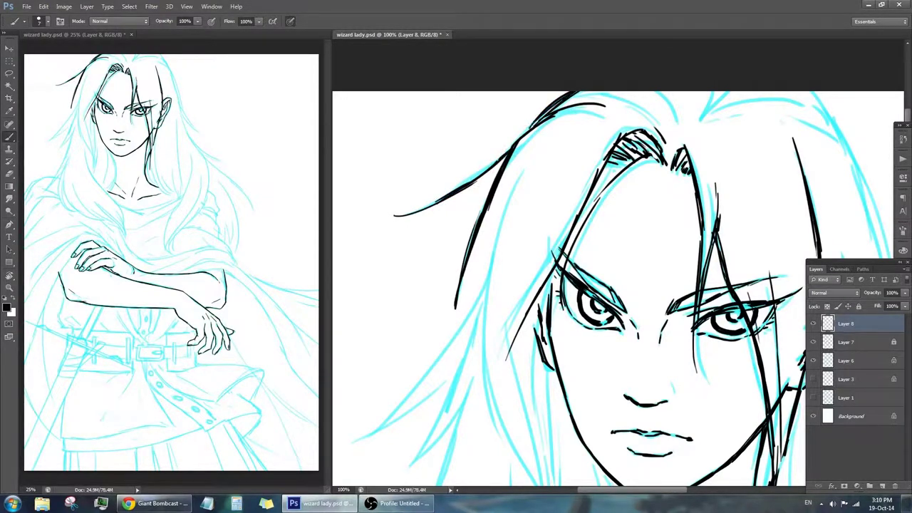
drag(713, 214, 563, 213)
drag(664, 91, 698, 140)
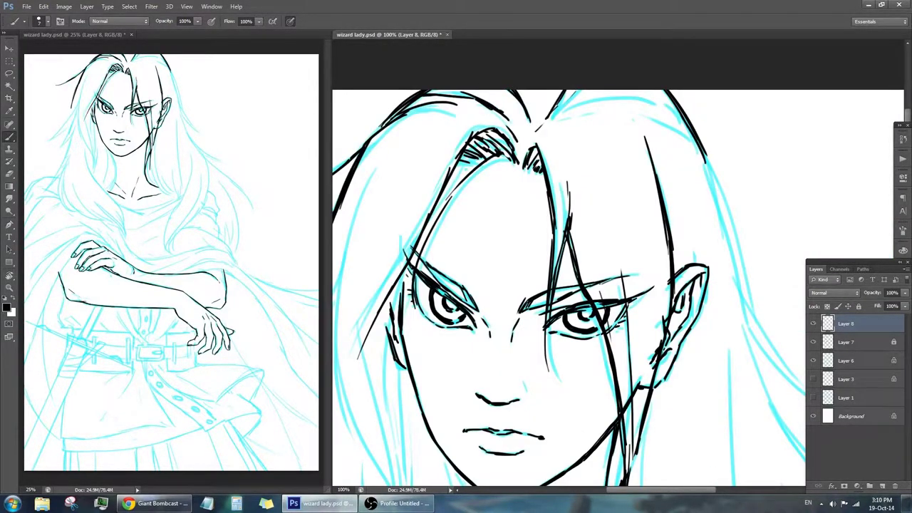
mouse_move(652, 109)
mouse_down()
mouse_move(541, 211)
mouse_move(520, 311)
mouse_up()
Ink hair strands to the left of the face, erasing part of one stroke.
drag(503, 97, 470, 218)
drag(520, 285, 500, 205)
key(e)
drag(462, 256, 524, 378)
key(b)
mouse_move(528, 115)
mouse_down()
mouse_move(475, 265)
mouse_move(577, 230)
mouse_up()
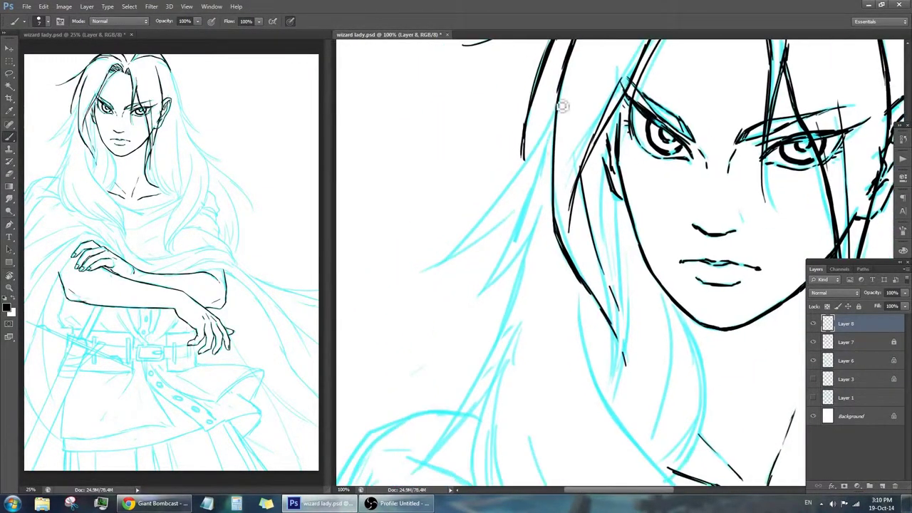
drag(570, 100, 508, 191)
drag(522, 161, 458, 242)
mouse_move(534, 184)
mouse_down()
mouse_move(486, 293)
mouse_move(457, 258)
mouse_up()
drag(520, 285, 539, 150)
drag(563, 67, 510, 224)
drag(532, 161, 505, 230)
drag(507, 229, 420, 351)
Ink the left side of the hair and the strands curving into the lower-left hair.
drag(513, 157, 453, 317)
drag(477, 275, 455, 345)
drag(487, 243, 463, 371)
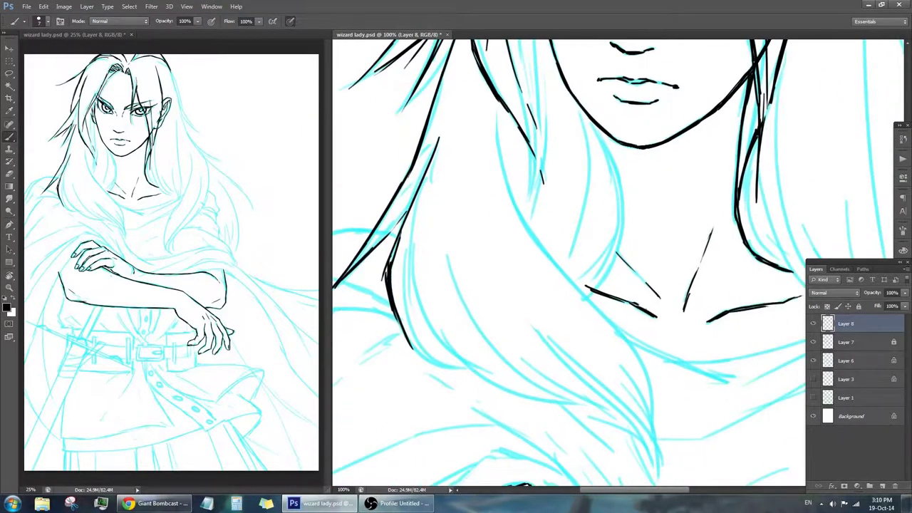
drag(421, 191, 454, 363)
drag(420, 237, 444, 356)
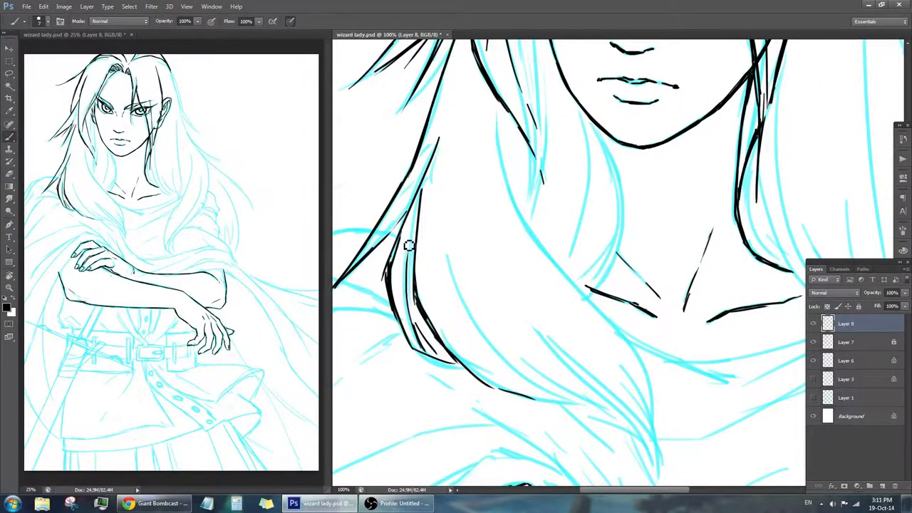
drag(535, 293, 489, 245)
mouse_move(490, 321)
mouse_down()
mouse_move(580, 372)
mouse_move(616, 435)
mouse_up()
drag(452, 288, 499, 331)
drag(399, 208, 521, 358)
drag(471, 237, 566, 348)
drag(570, 301, 618, 443)
mouse_move(576, 279)
mouse_down()
mouse_move(607, 354)
mouse_move(607, 420)
mouse_up()
Redraw the lower hair strands, undoing one, and zoom out to view the whole face.
mouse_move(485, 249)
mouse_down()
mouse_move(605, 381)
mouse_move(584, 293)
mouse_up()
drag(563, 346, 591, 408)
key(ctrl+z)
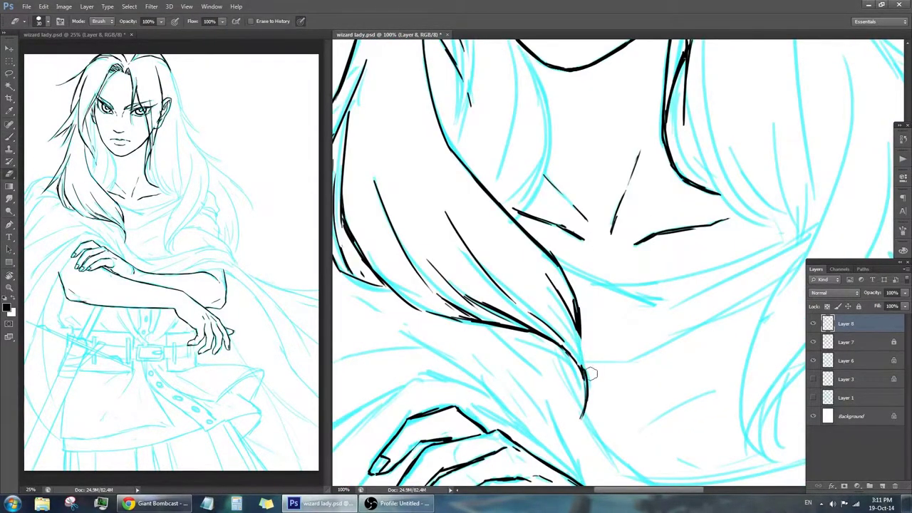
drag(572, 329, 591, 393)
scroll(591, 399, up, 5)
key(ctrl+minus)
key(e)
key(b)
Ink hair strands beside the face, a line down the neck and strands left of the neck.
drag(436, 231, 408, 325)
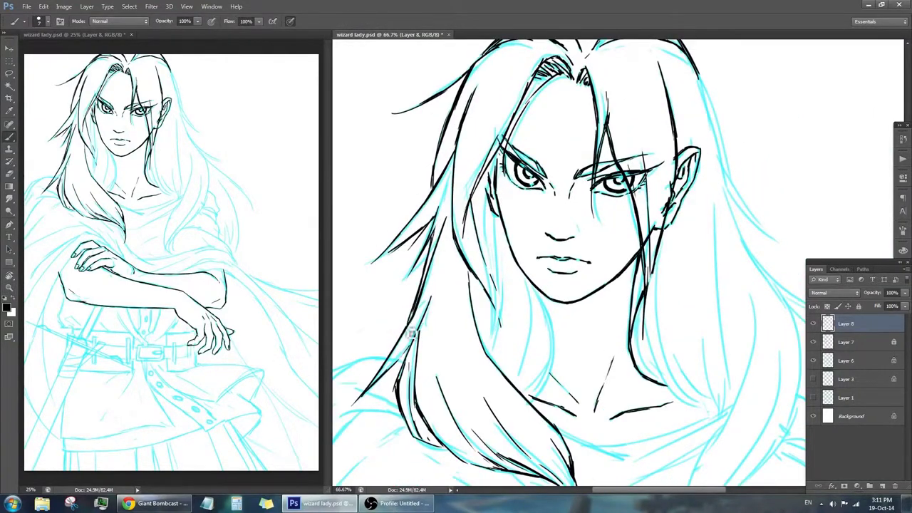
drag(500, 307, 491, 293)
drag(458, 206, 459, 230)
mouse_move(527, 278)
mouse_down()
mouse_move(555, 209)
mouse_move(563, 298)
mouse_up()
drag(525, 255, 535, 317)
drag(531, 230, 536, 337)
mouse_move(516, 194)
mouse_down()
mouse_move(534, 287)
mouse_move(522, 325)
mouse_up()
mouse_move(597, 257)
mouse_down()
mouse_move(597, 301)
mouse_move(413, 226)
mouse_up()
Ink hair strands around the neck and along the right side of the hair, then save.
mouse_move(493, 231)
mouse_down()
mouse_move(505, 294)
mouse_move(541, 342)
mouse_up()
drag(566, 245, 589, 238)
drag(588, 121, 588, 292)
drag(589, 238, 648, 173)
mouse_move(666, 208)
mouse_down()
mouse_move(620, 313)
mouse_move(627, 270)
mouse_up()
drag(614, 265, 590, 362)
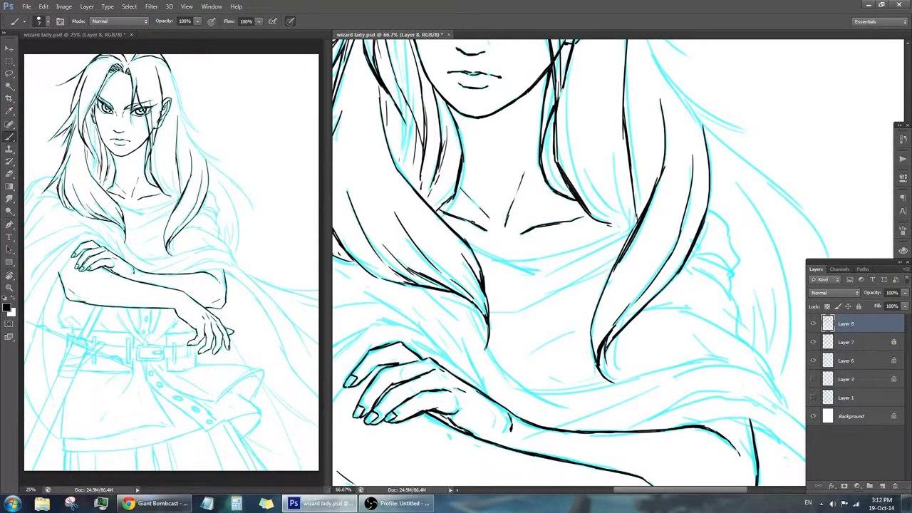
mouse_move(627, 24)
mouse_down()
mouse_move(627, 139)
mouse_move(649, 151)
mouse_up()
drag(627, 322, 619, 434)
mouse_move(620, 284)
mouse_down()
mouse_move(631, 261)
mouse_move(682, 304)
mouse_up()
key(ctrl+s)
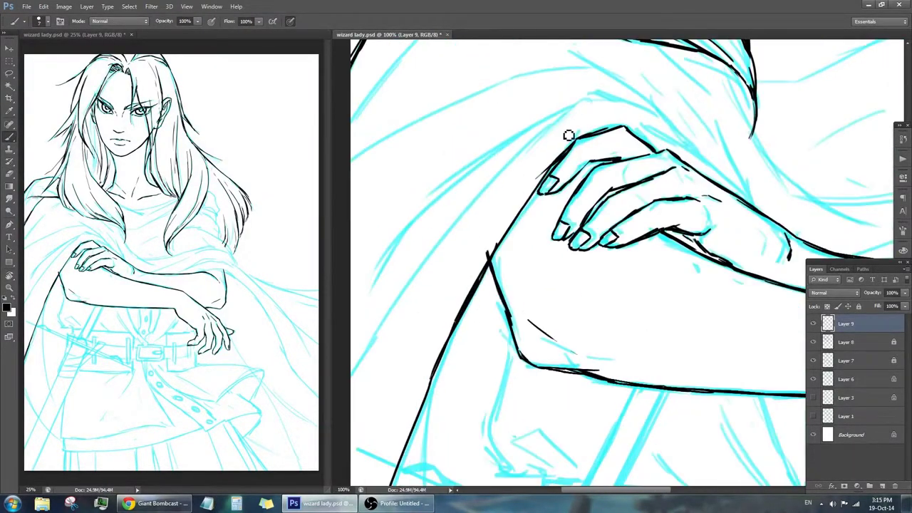
Ink the cloak edge along the upper arm, the upper drapery and the shoulder line.
drag(487, 169, 586, 96)
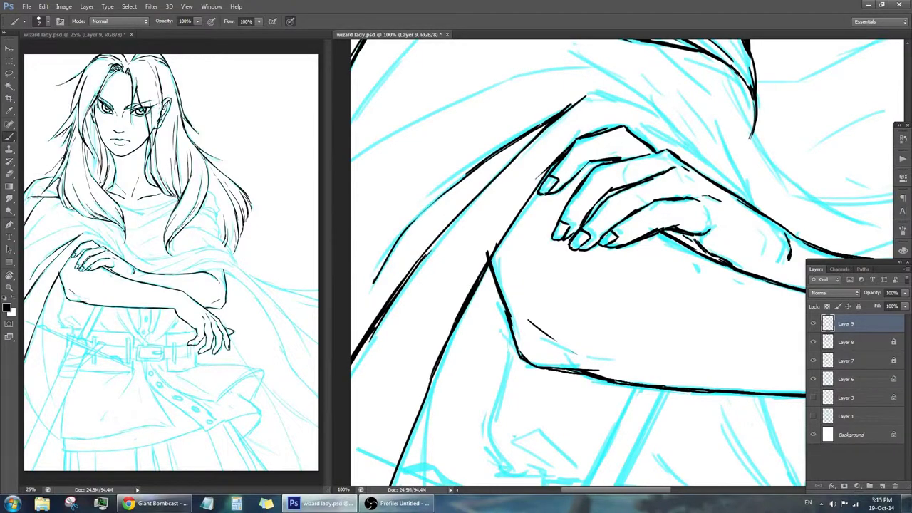
scroll(421, 292, up, 2)
scroll(498, 154, up, 3)
drag(371, 255, 454, 147)
scroll(500, 169, up, 3)
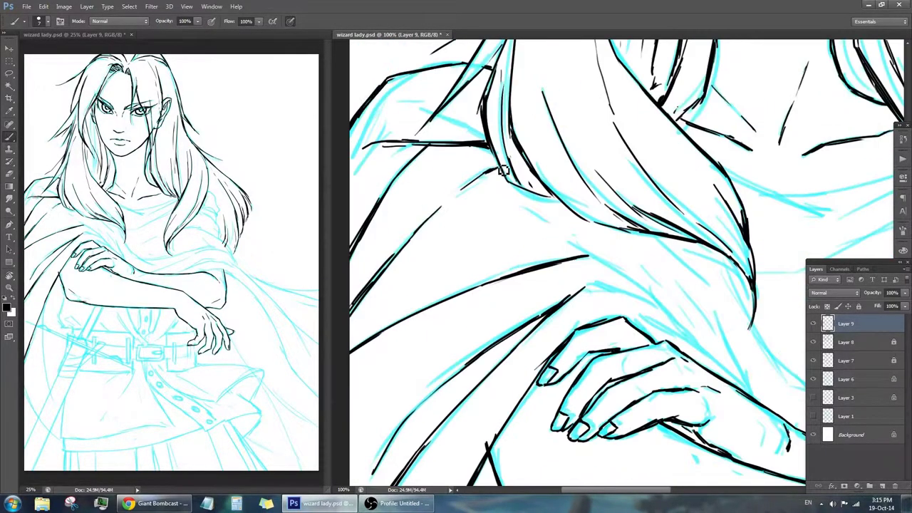
scroll(421, 222, down, 2)
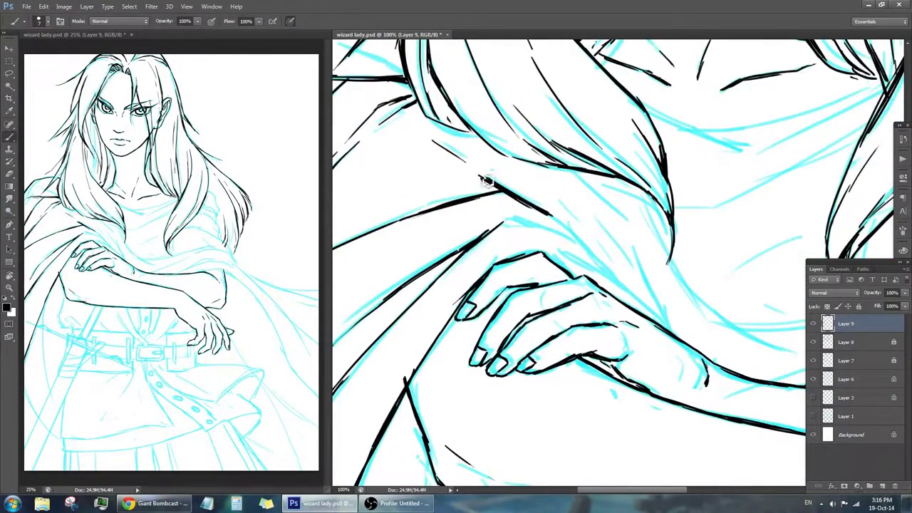
scroll(484, 192, down, 2)
drag(484, 192, 489, 181)
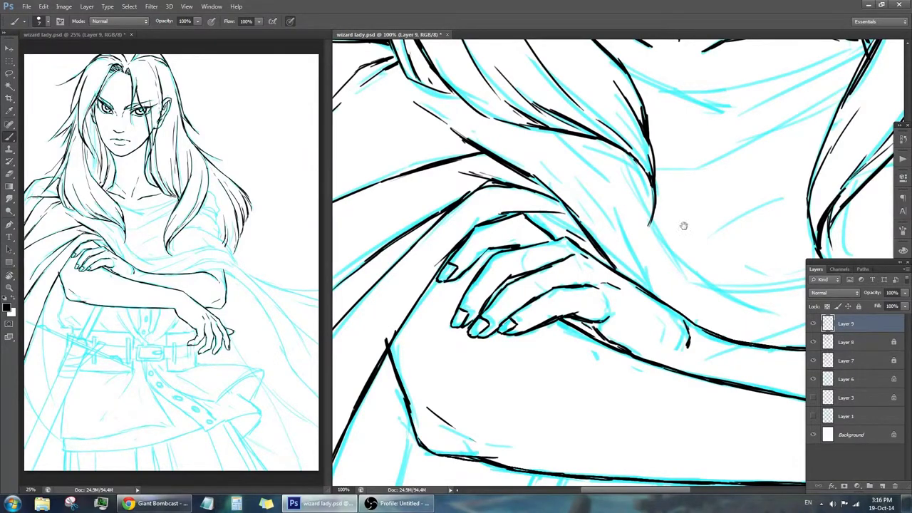
Ink the long collarbone line, the drapery below it, and the strokes over the hair and shoulder.
drag(614, 199, 508, 274)
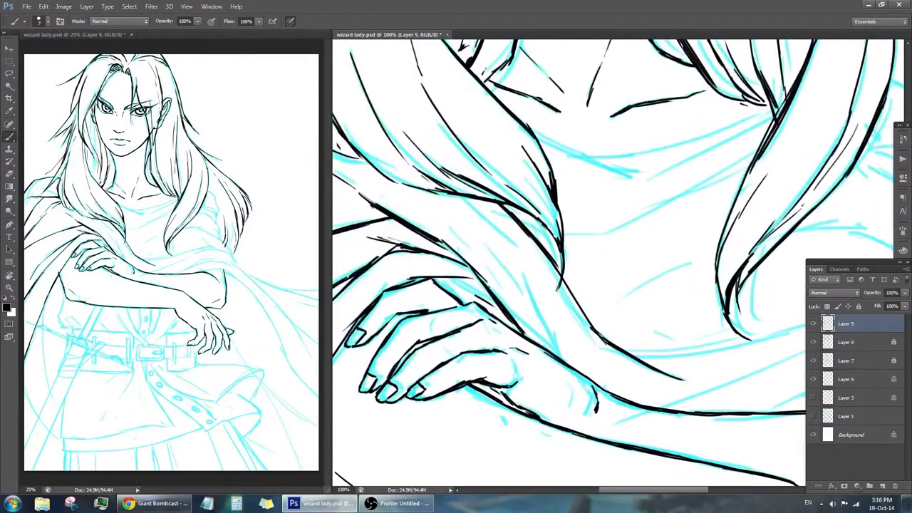
drag(508, 274, 472, 274)
mouse_move(540, 294)
mouse_down()
mouse_move(662, 258)
mouse_move(684, 235)
mouse_up()
drag(520, 360, 486, 362)
drag(542, 352, 677, 292)
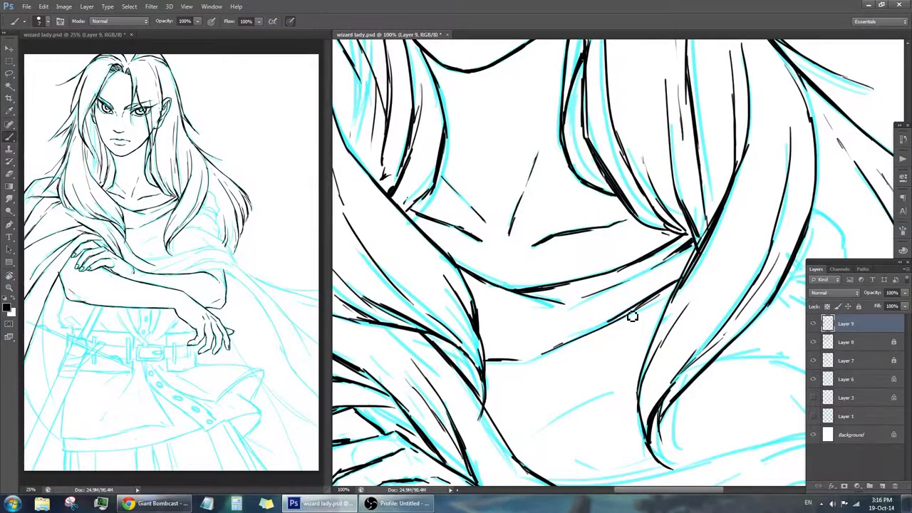
drag(627, 413, 491, 261)
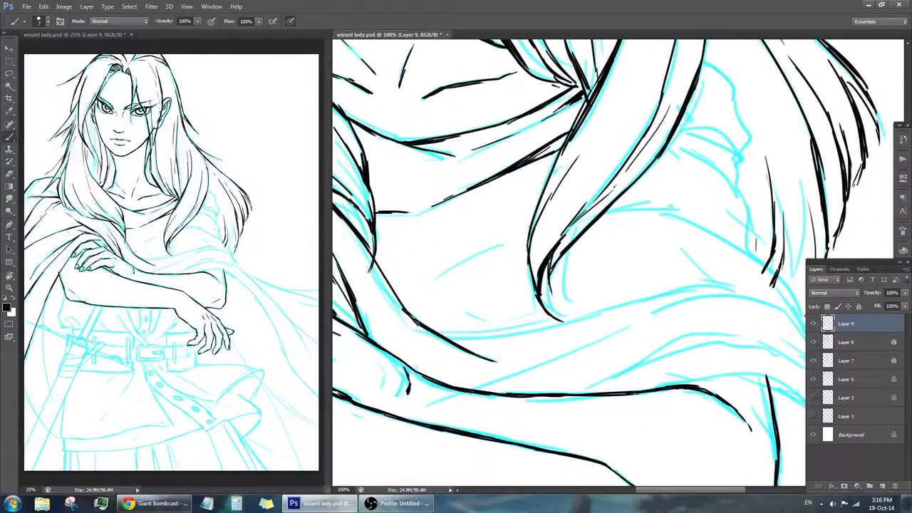
mouse_move(658, 208)
mouse_down()
mouse_move(584, 218)
mouse_move(659, 246)
mouse_up()
mouse_move(662, 300)
mouse_down()
mouse_move(671, 309)
mouse_move(652, 255)
mouse_move(684, 342)
mouse_move(656, 207)
mouse_up()
mouse_move(445, 283)
mouse_down()
mouse_move(508, 250)
mouse_move(670, 210)
mouse_up()
Ink the cloak edge along the upper forearm, then frame and rotate the view onto the sword.
mouse_move(541, 285)
mouse_down()
mouse_move(560, 271)
mouse_move(563, 214)
mouse_move(569, 285)
mouse_up()
drag(626, 308, 590, 308)
click(590, 308)
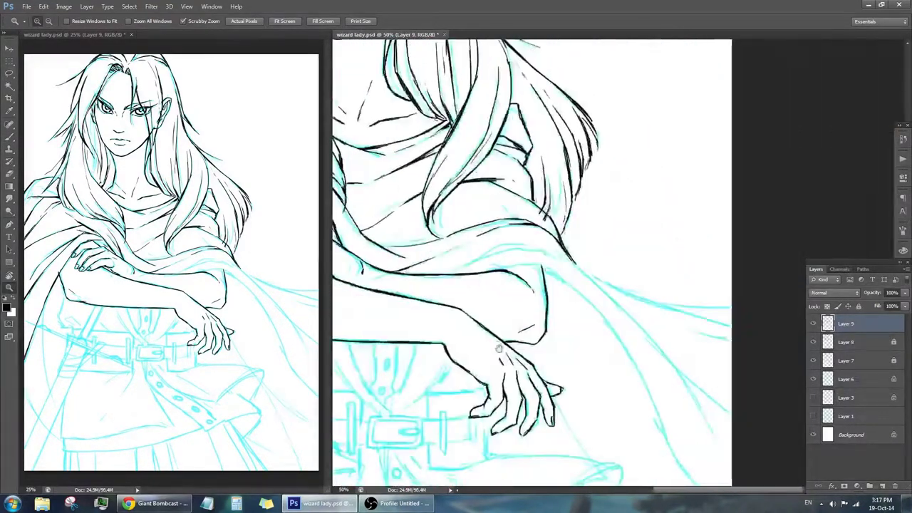
drag(665, 129, 615, 201)
mouse_move(423, 200)
mouse_down()
mouse_move(489, 203)
mouse_move(632, 159)
mouse_move(675, 165)
mouse_move(528, 185)
mouse_up()
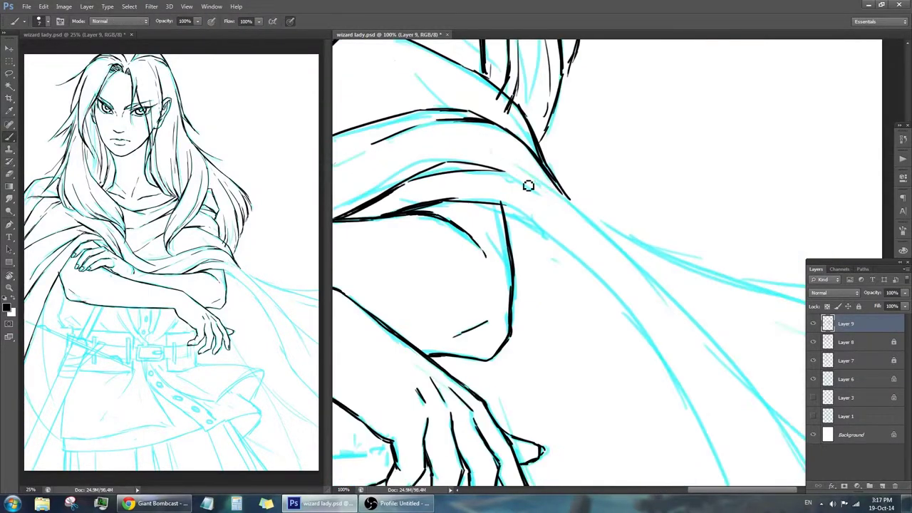
scroll(535, 138, down, 2)
scroll(535, 139, down, 2)
drag(567, 151, 670, 257)
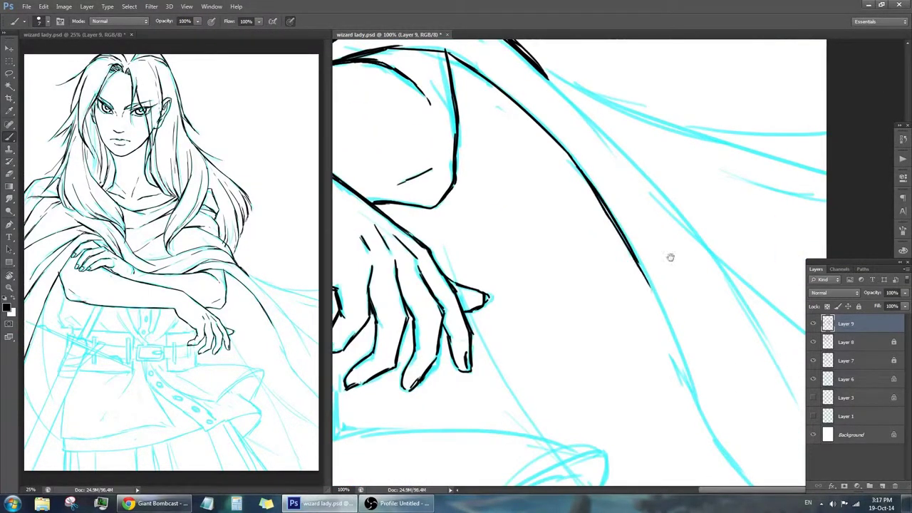
key(ctrl+minus)
key(b)
key(ctrl+plus)
drag(712, 299, 697, 144)
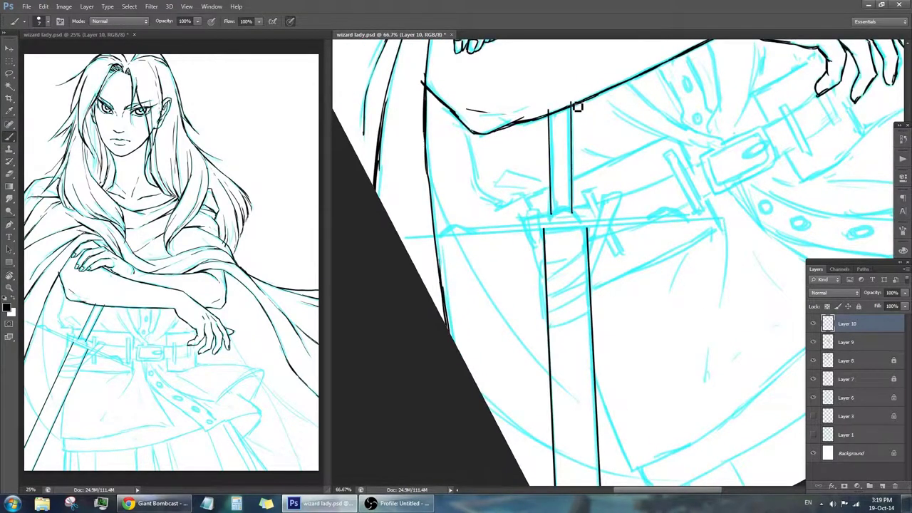
Erase stray lines near the sword hilt and ink the wrapping on the grip.
drag(513, 81, 662, 153)
key(e)
key(b)
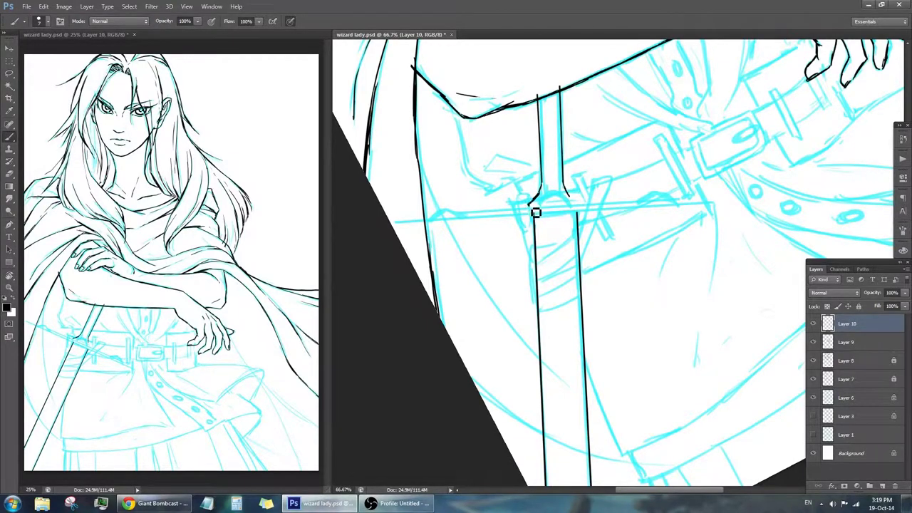
key(e)
drag(545, 187, 554, 208)
key(b)
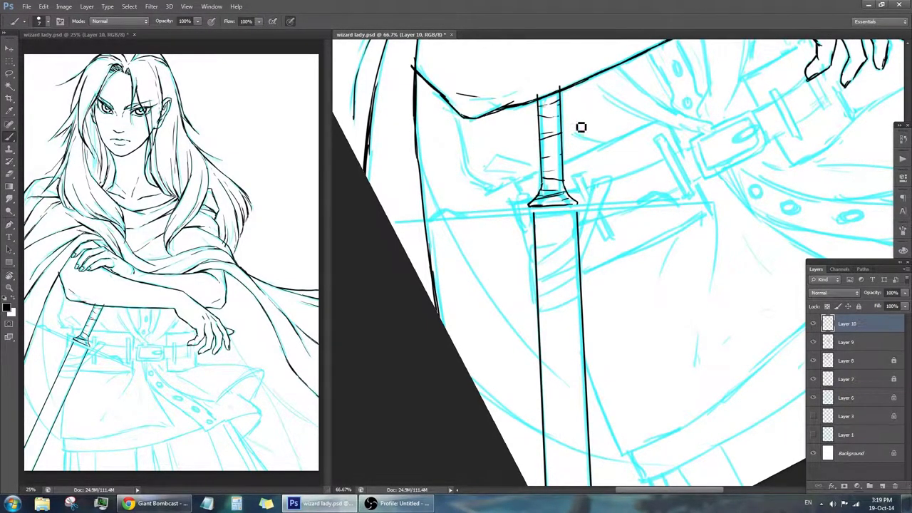
drag(565, 132, 575, 163)
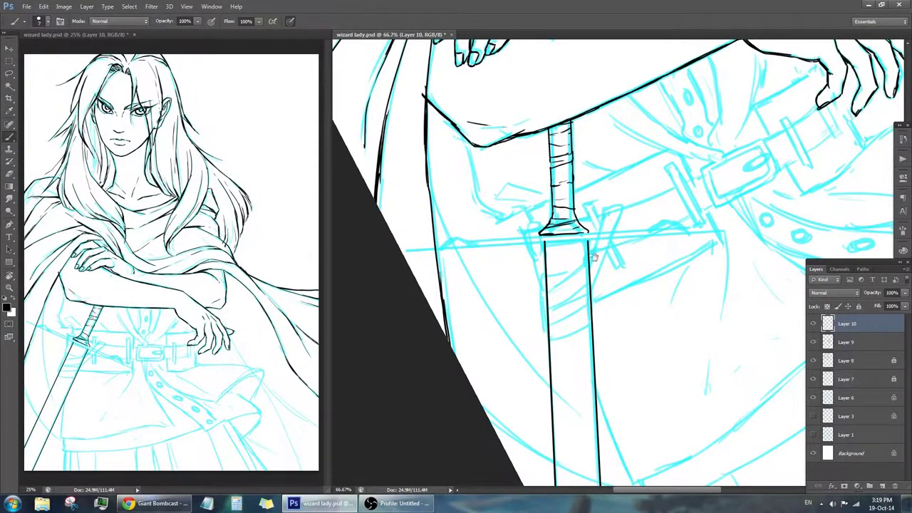
drag(590, 245, 591, 229)
Draw a straight crossguard on a new layer, transform it, and merge it into the sword layer.
click(883, 486)
click(691, 217)
shift+click(443, 234)
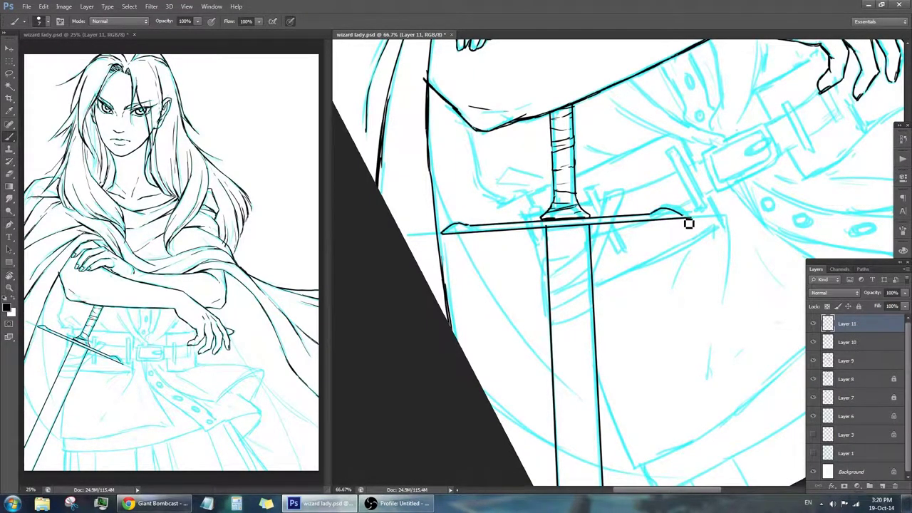
key(v)
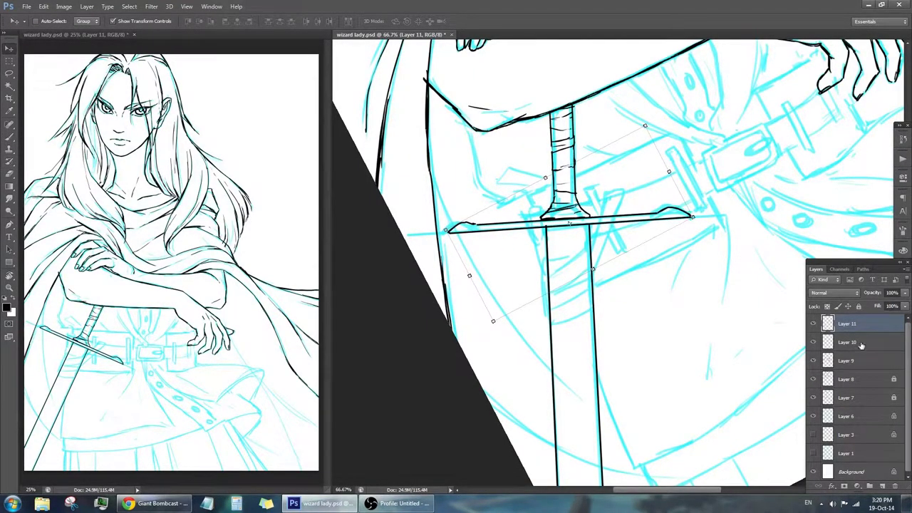
key(b)
key(ctrl+e)
Ink the blade's right edge and a strap band across the blade.
mouse_move(549, 285)
mouse_down()
mouse_move(562, 260)
mouse_move(564, 296)
mouse_up()
drag(604, 222, 607, 246)
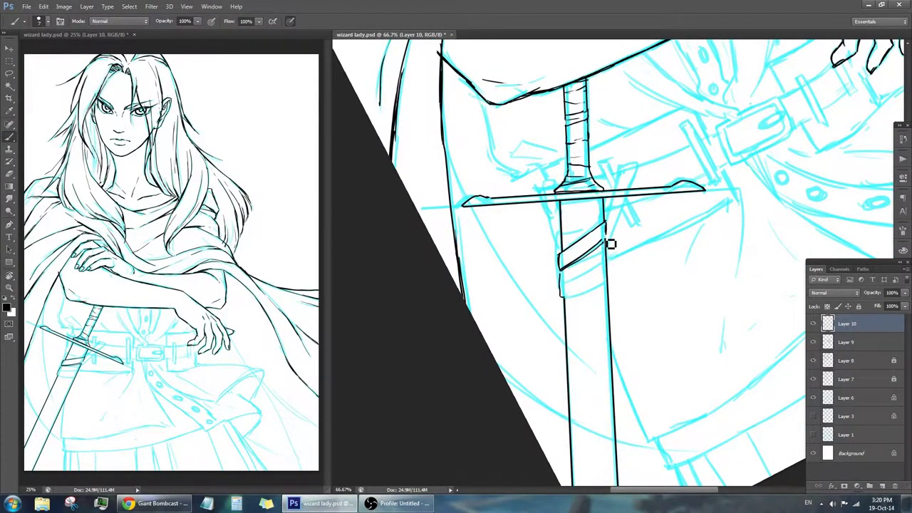
mouse_move(562, 292)
mouse_down()
mouse_move(591, 281)
mouse_move(611, 295)
mouse_up()
drag(629, 224, 648, 235)
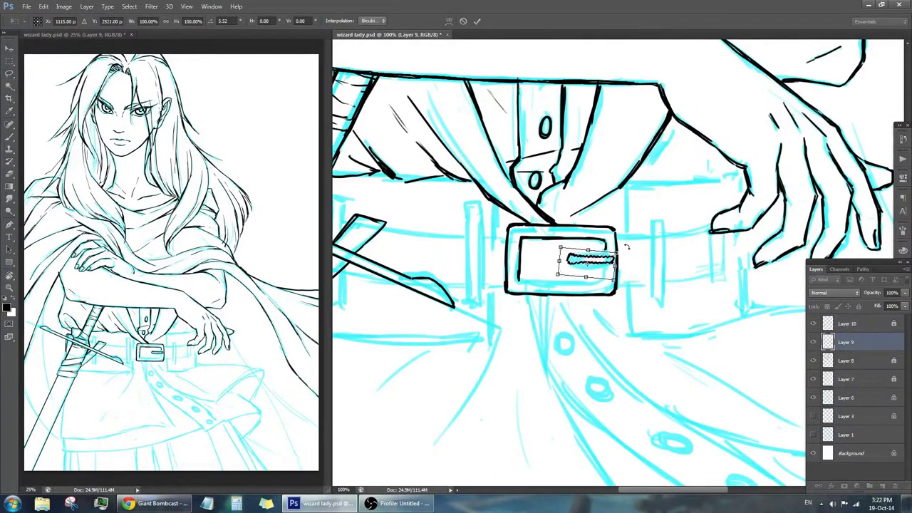
Clear the selection, frame the buckle, and ink the sheath's right edge.
key(ctrl+d)
key(b)
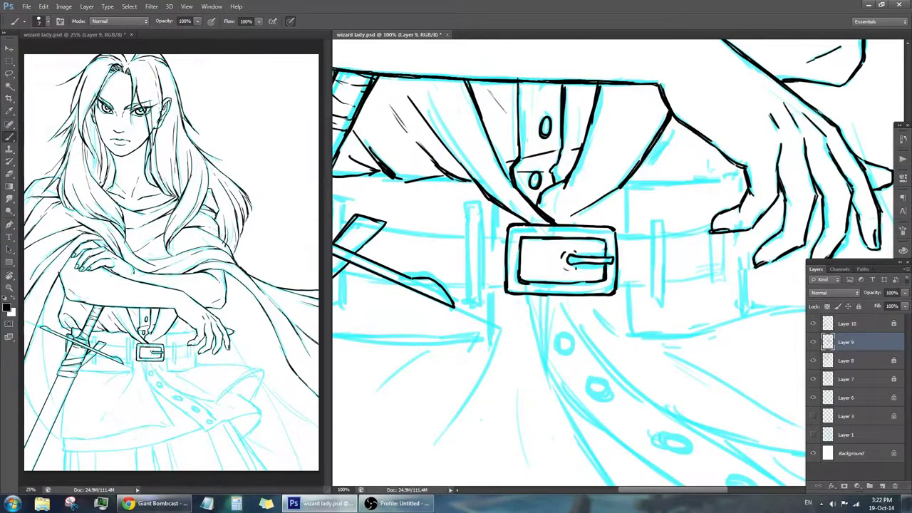
drag(484, 216, 534, 202)
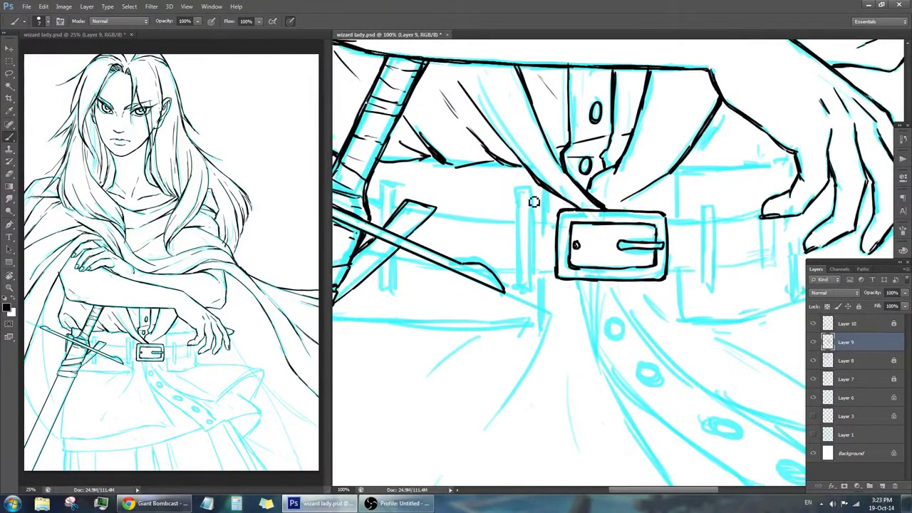
drag(460, 183, 602, 204)
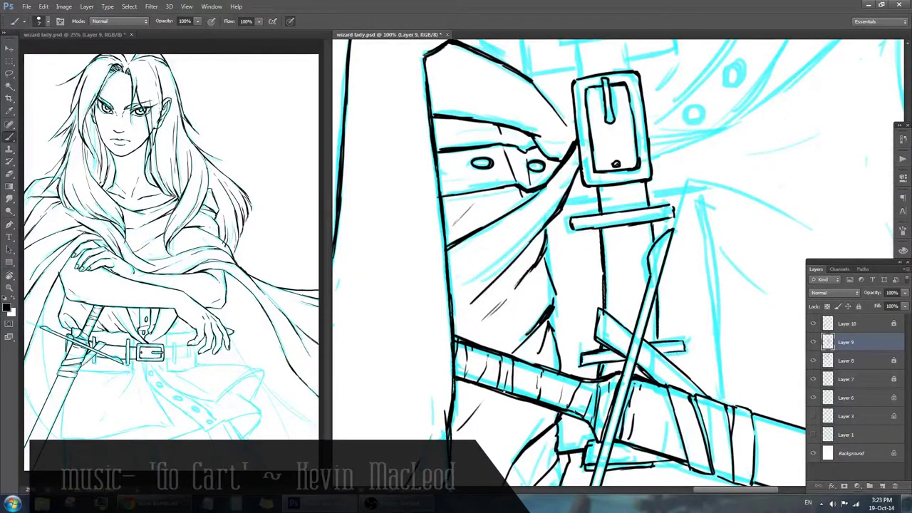
mouse_move(541, 214)
mouse_down()
mouse_move(617, 249)
mouse_move(456, 207)
mouse_up()
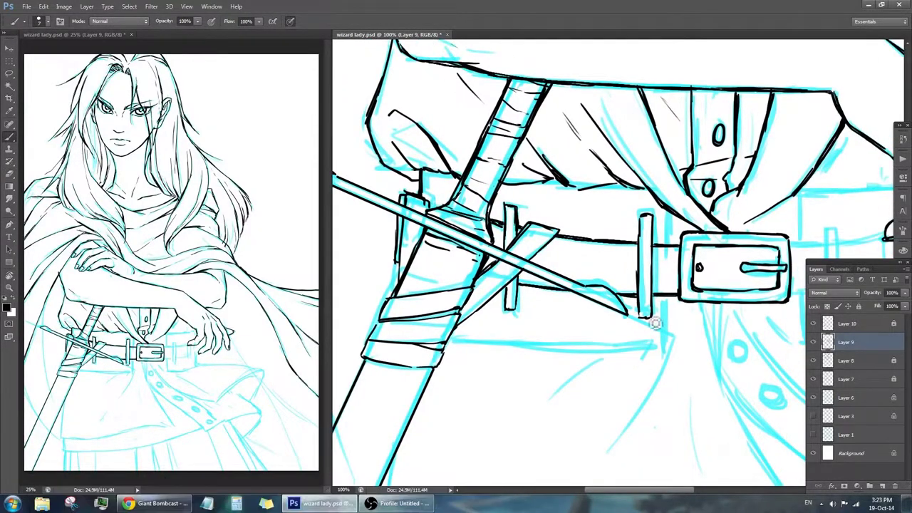
drag(641, 249, 506, 228)
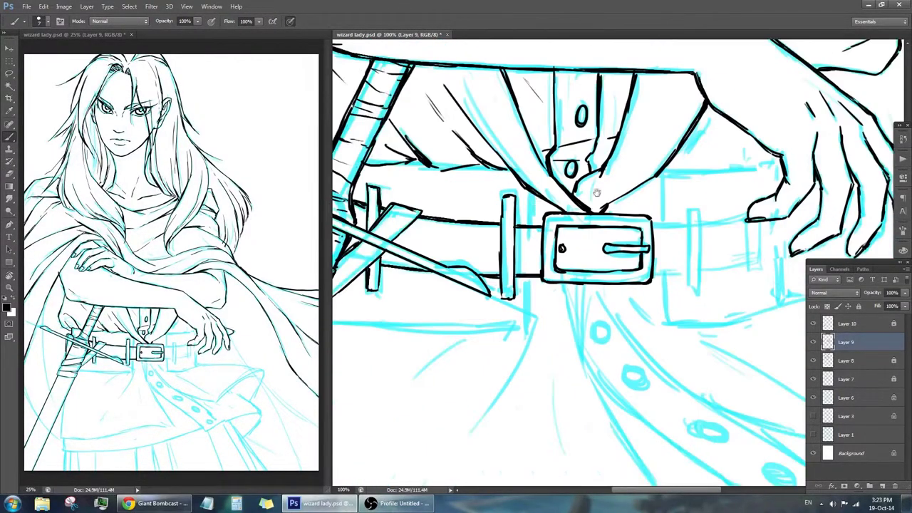
drag(613, 250, 498, 142)
mouse_move(684, 166)
mouse_down()
mouse_move(662, 385)
mouse_move(613, 210)
mouse_up()
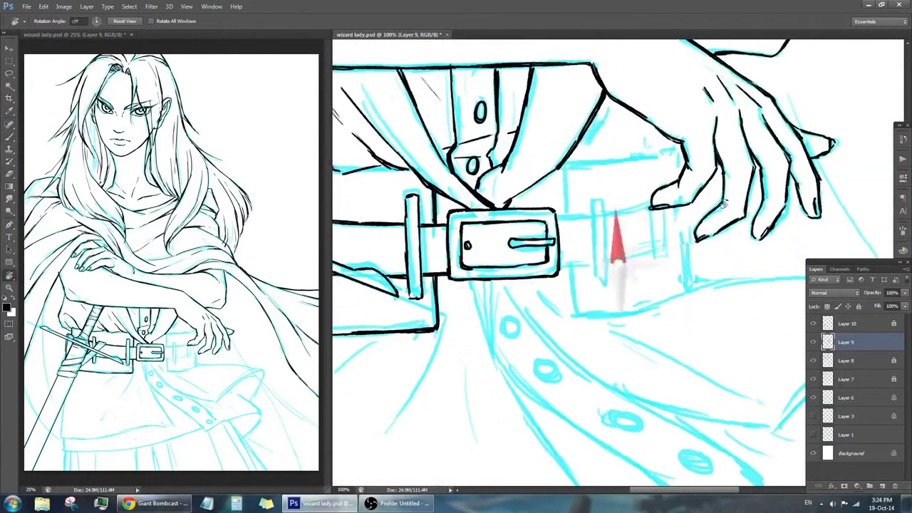
Ink the belt loops on the right and tidy the top of the loop.
drag(659, 230, 691, 215)
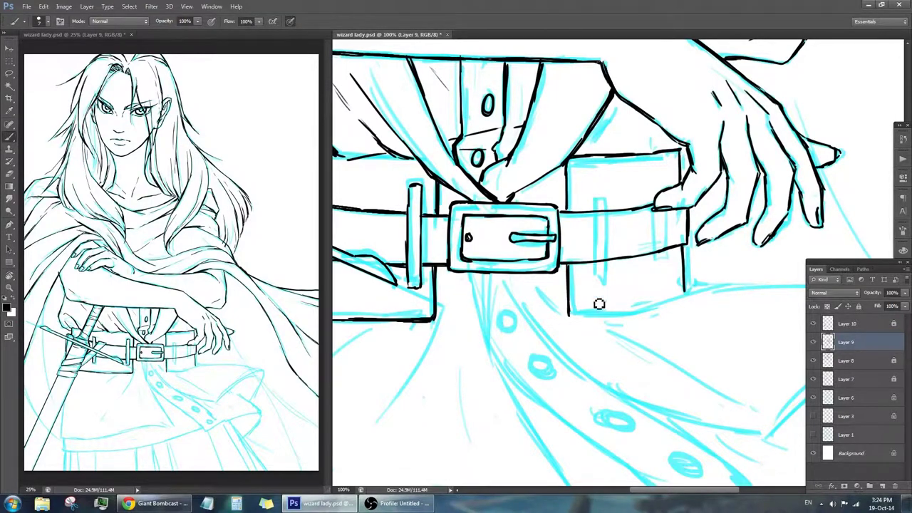
drag(641, 214, 659, 192)
mouse_move(609, 175)
mouse_down()
mouse_move(610, 248)
mouse_move(619, 258)
mouse_up()
key(e)
drag(611, 174, 628, 186)
key(b)
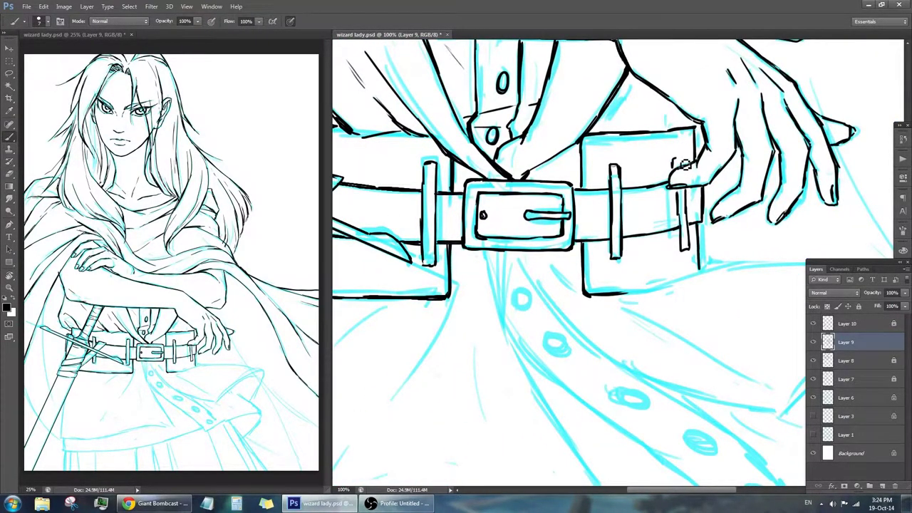
key(ctrl+minus)
key(ctrl+minus)
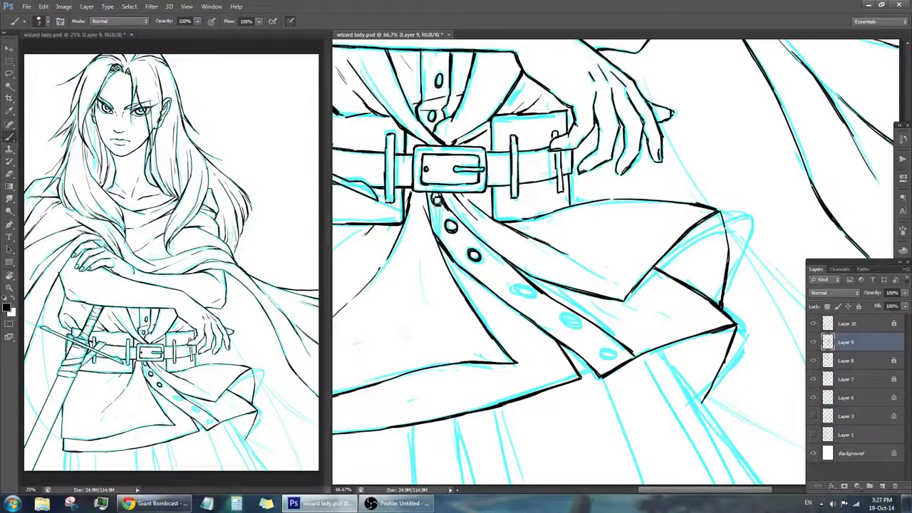
Ink the folds on the right and left sides of the skirt.
scroll(579, 333, down, 3)
scroll(578, 333, down, 3)
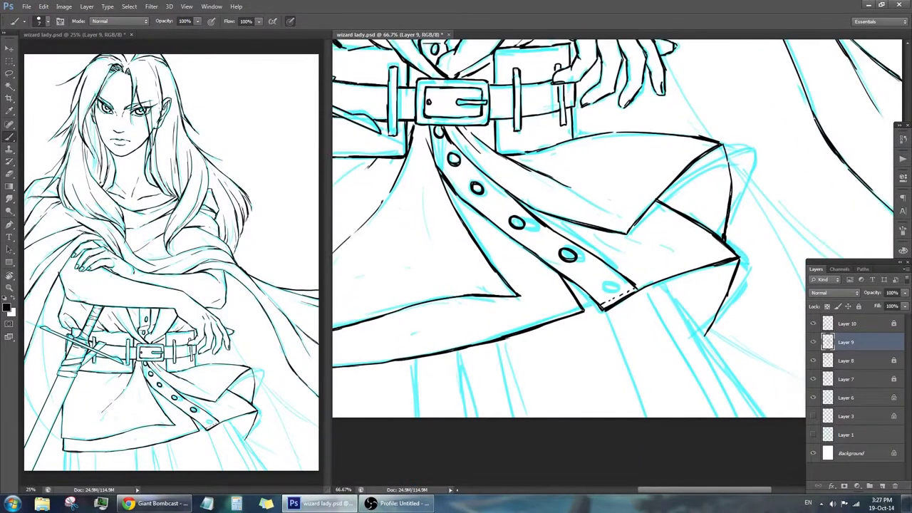
scroll(578, 332, down, 3)
key(z)
alt+click(601, 247)
click(427, 413)
key(b)
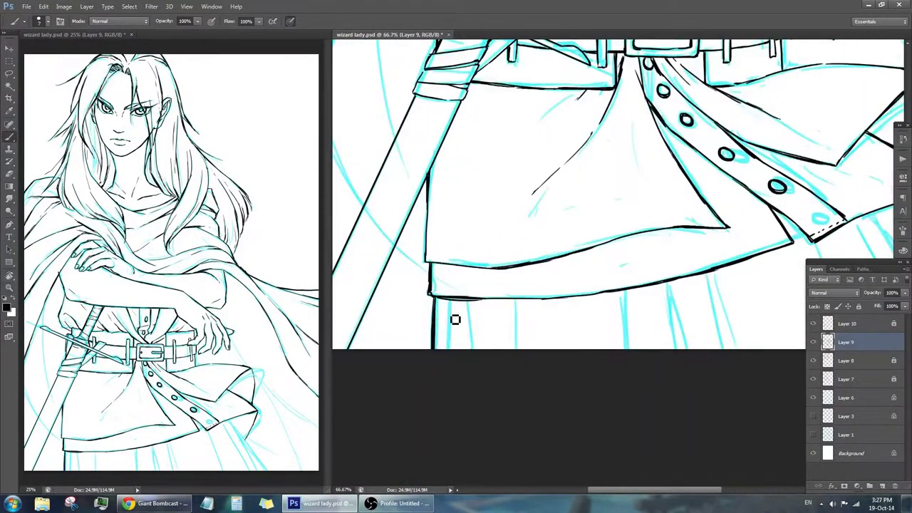
drag(643, 283, 708, 366)
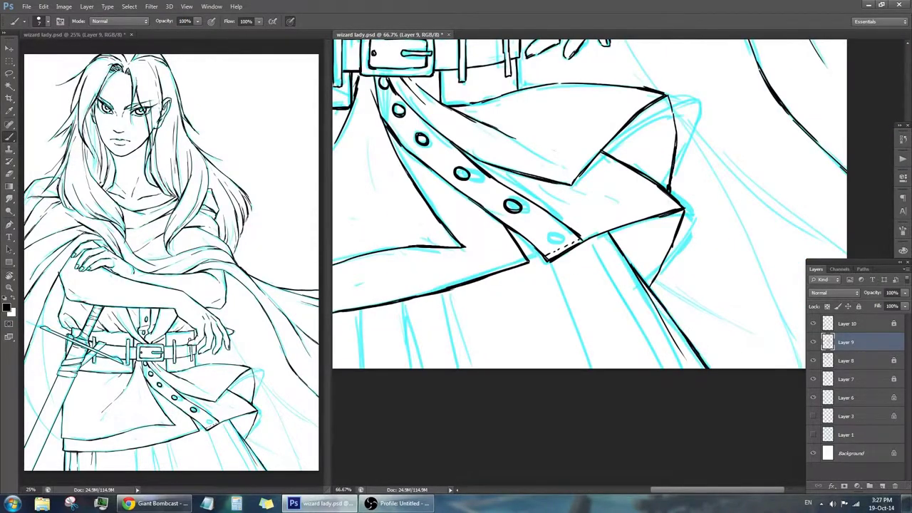
scroll(619, 373, left, 3)
drag(570, 285, 552, 360)
drag(517, 289, 498, 356)
key(z)
alt+click(529, 283)
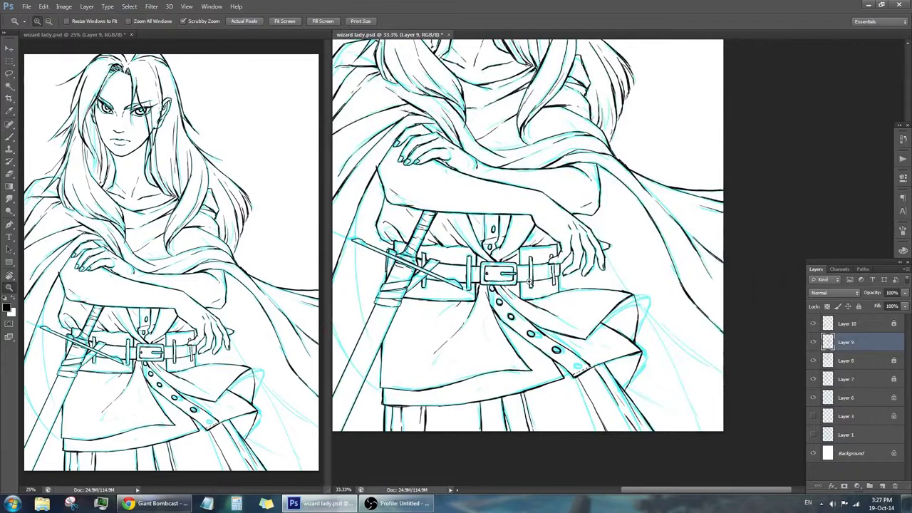
Check the belt's right end, fit the drawing, and hide the cyan sketch layer.
click(609, 226)
key(b)
mouse_move(817, 118)
mouse_down()
mouse_move(771, 156)
mouse_move(617, 160)
mouse_move(524, 114)
mouse_up()
drag(617, 207, 584, 186)
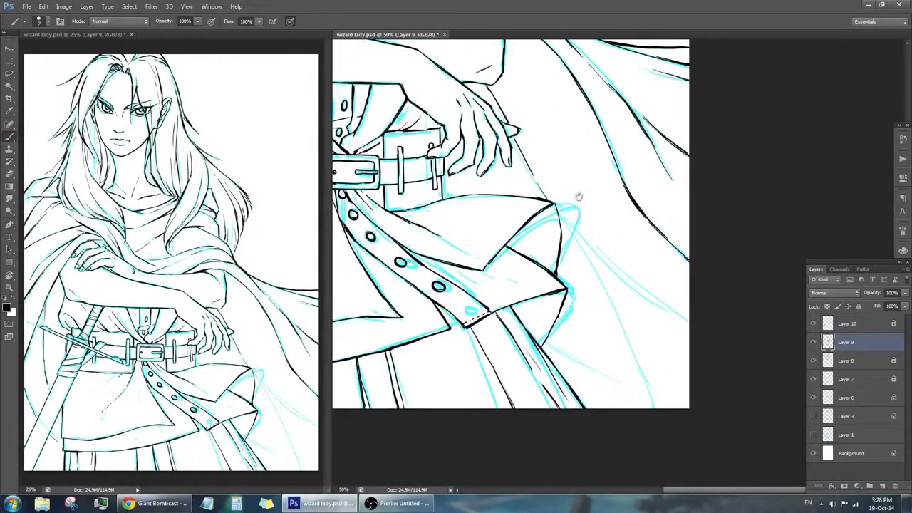
key(z)
key(ctrl+0)
click(813, 397)
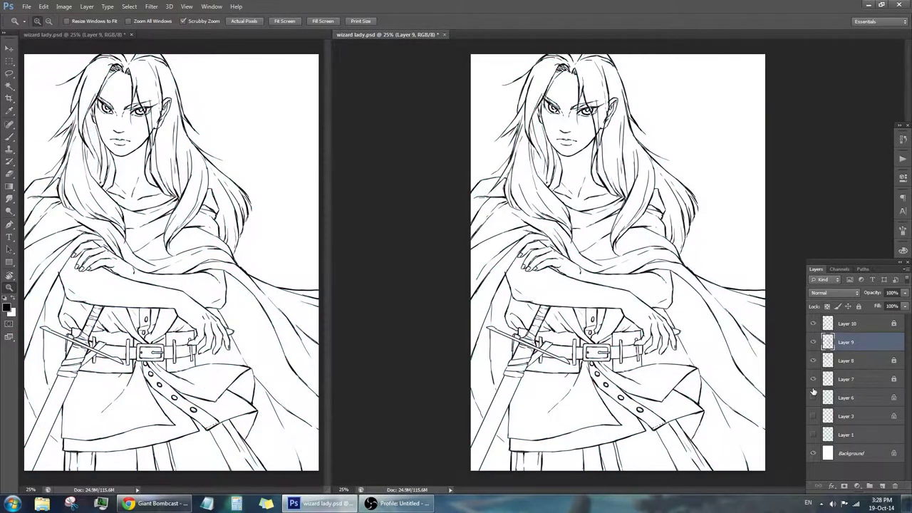
Lock Layer 7 and Layer 9, then select Layer 10 for editing.
click(844, 379)
click(648, 105)
key(e)
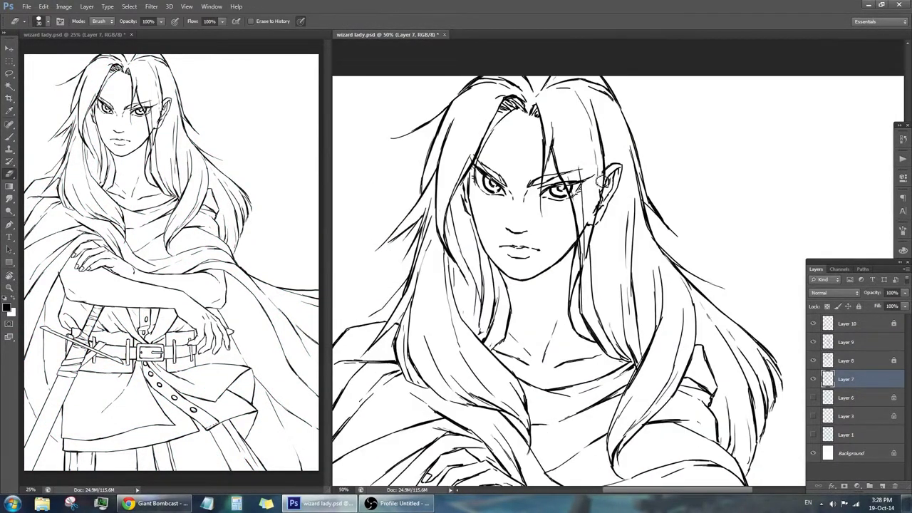
key(z)
key(ctrl+0)
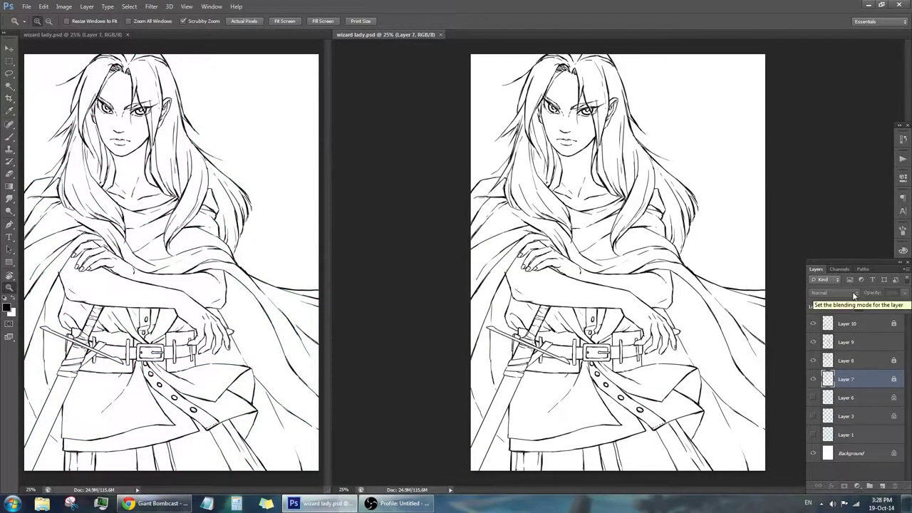
key(ctrl+plus)
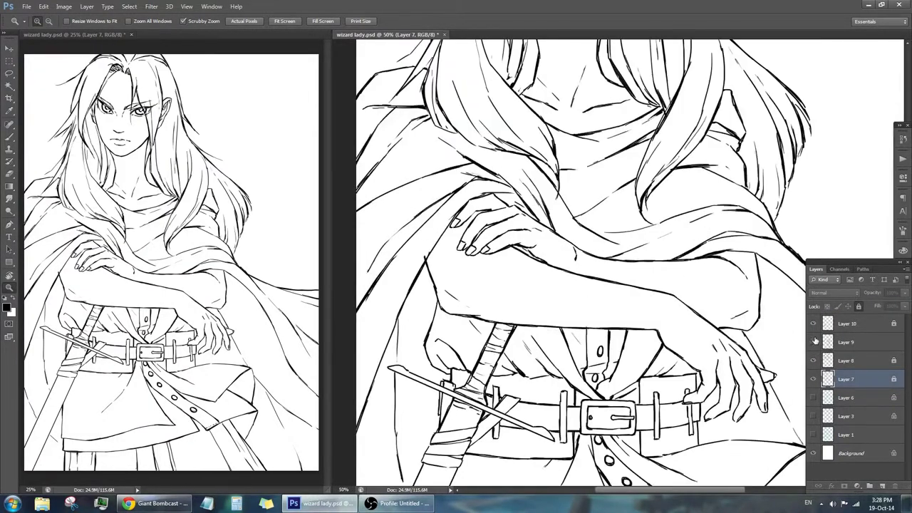
click(846, 341)
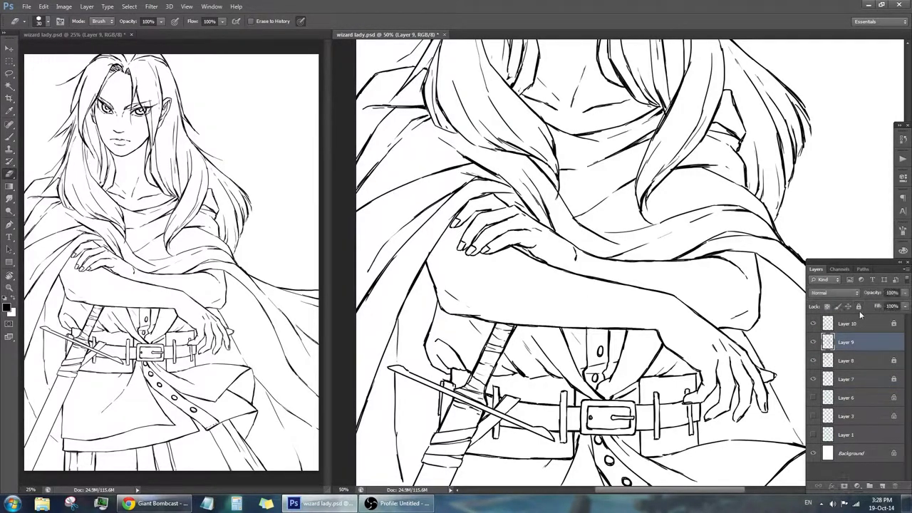
key(ctrl+minus)
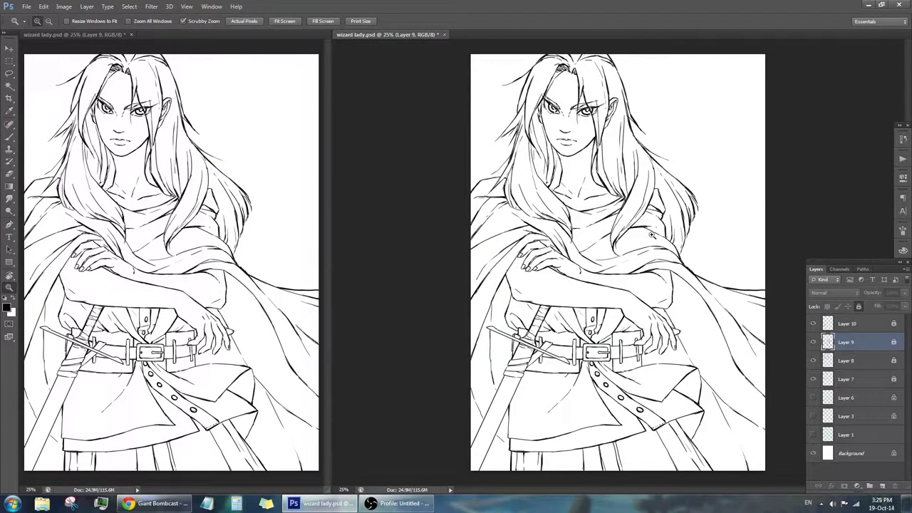
key(ctrl+plus)
click(846, 324)
key(b)
Zoom out to the whole figure and show the radial perspective guide over the hand.
scroll(624, 242, down, 3)
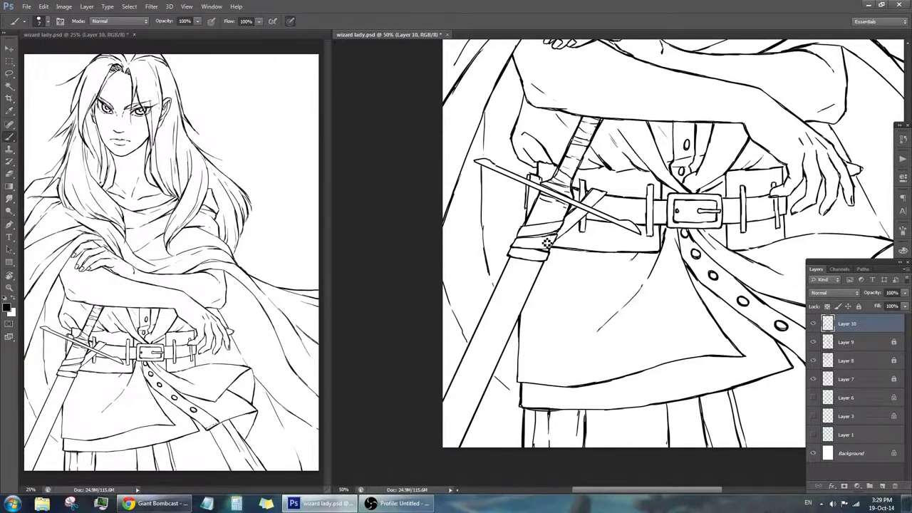
key(ctrl+plus)
scroll(529, 231, up, 2)
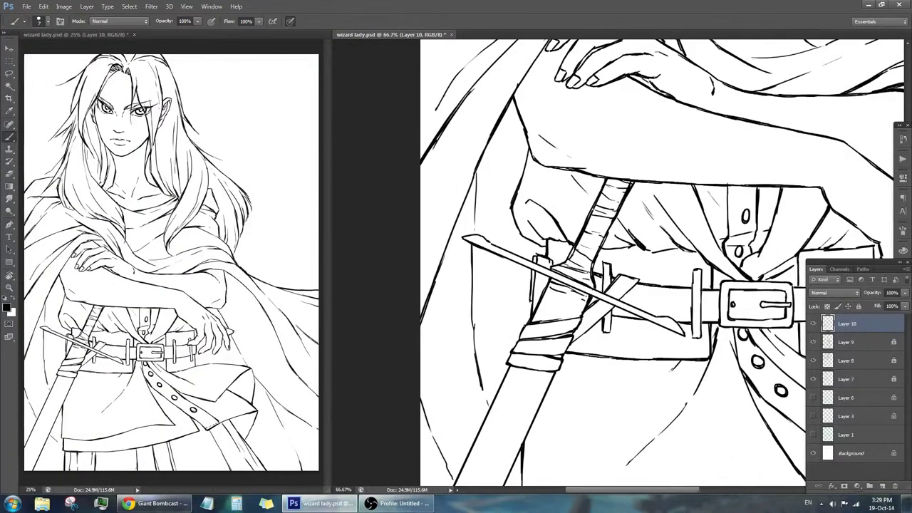
key(z)
alt+click(650, 327)
alt+click(634, 240)
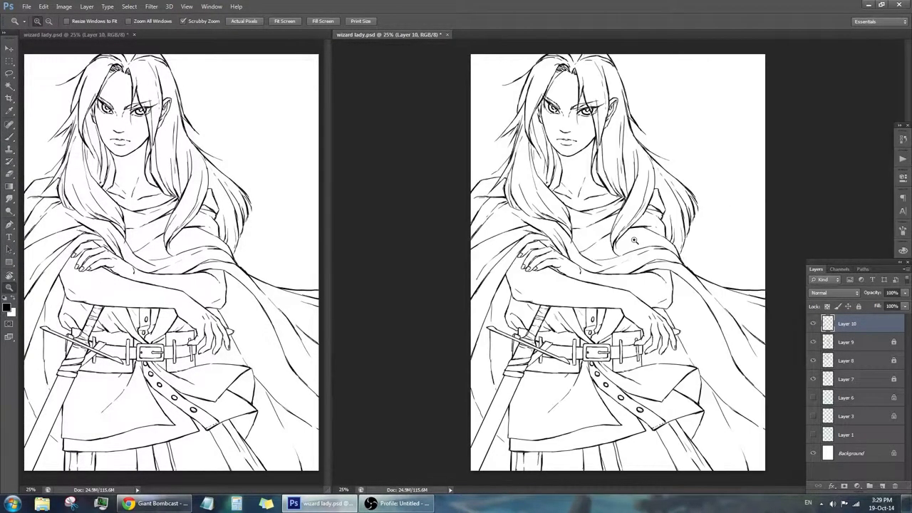
click(812, 397)
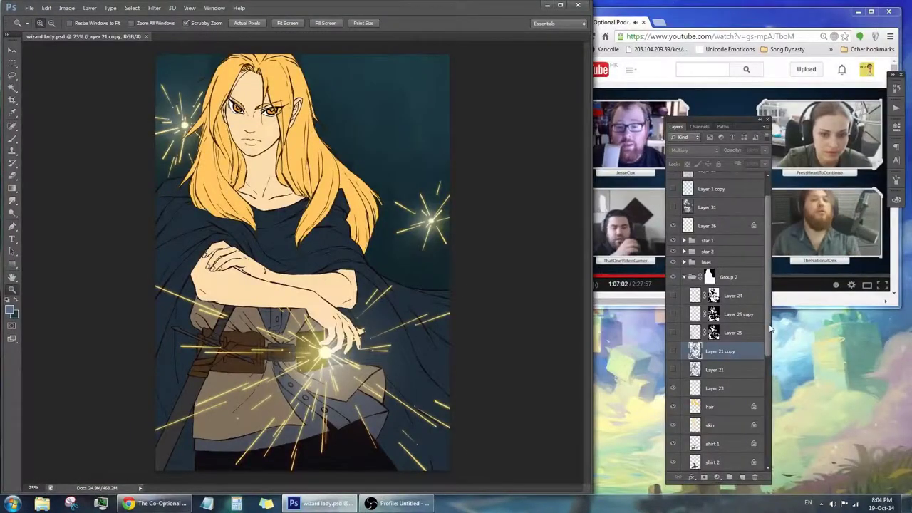
Clip the new Layer 32 to the skin layer and set it to Multiply.
scroll(756, 329, down, 3)
click(719, 312)
alt+click(706, 315)
key(ctrl+plus)
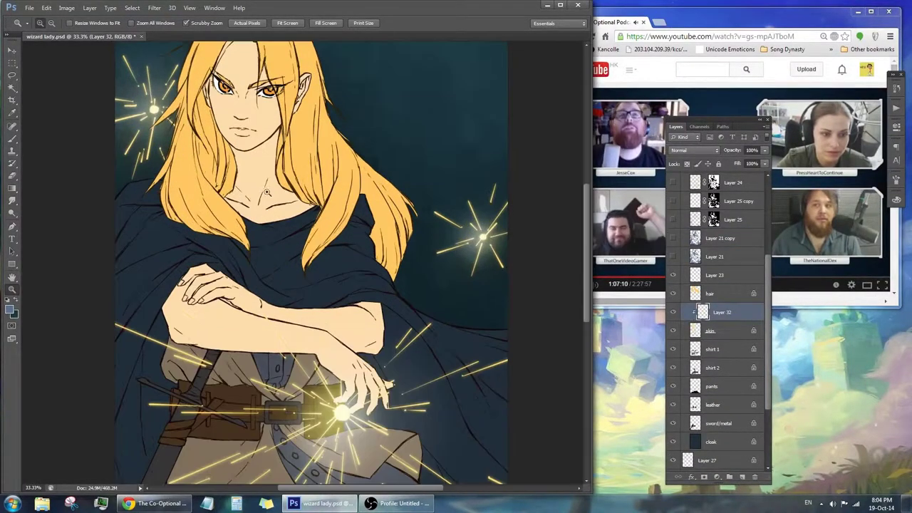
key(b)
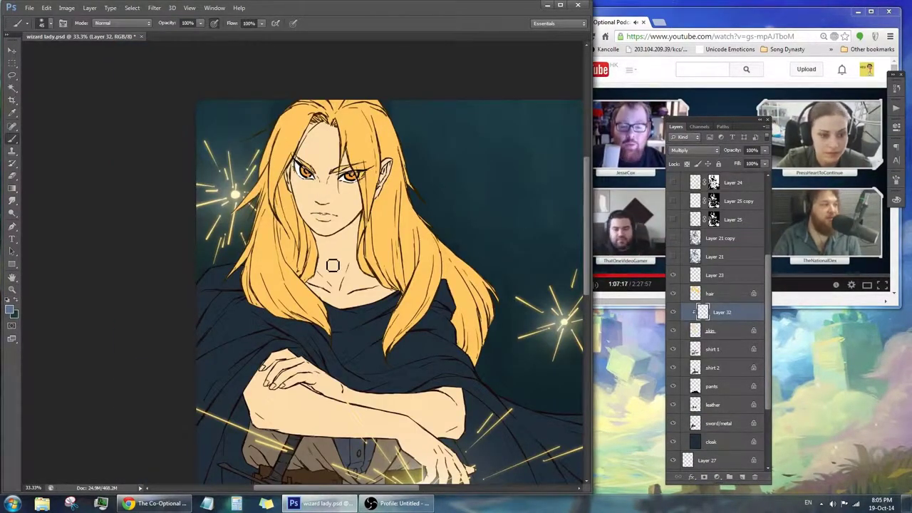
key(ctrl+plus)
key(ctrl+plus)
Lasso the face and paint grey shadows on the forehead, cheeks, chin and hairline.
key(l)
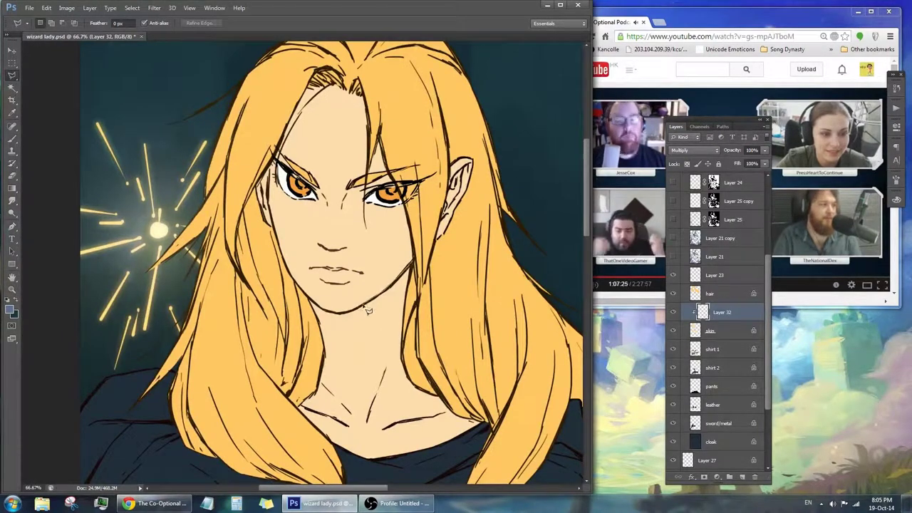
double_click(439, 260)
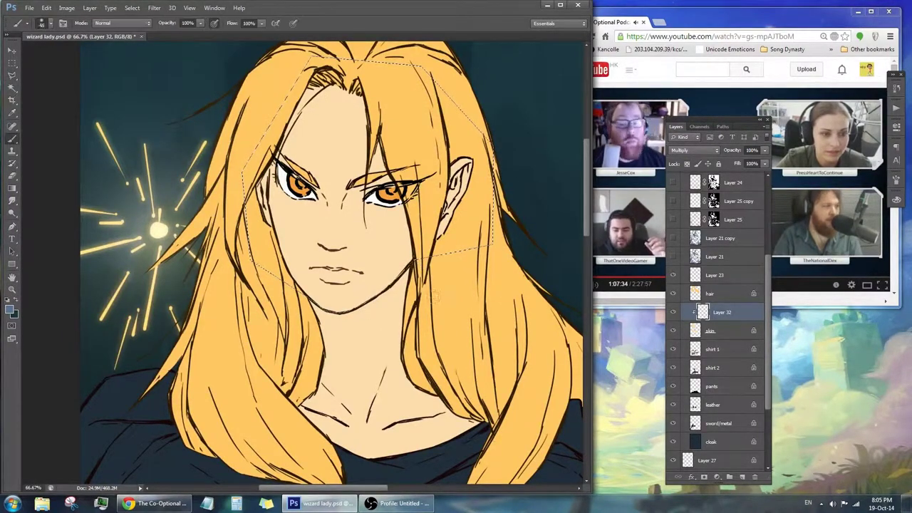
key(b)
key(b)
mouse_move(356, 93)
mouse_down()
mouse_move(306, 143)
mouse_move(267, 271)
mouse_up()
drag(413, 206, 370, 292)
drag(463, 164, 445, 235)
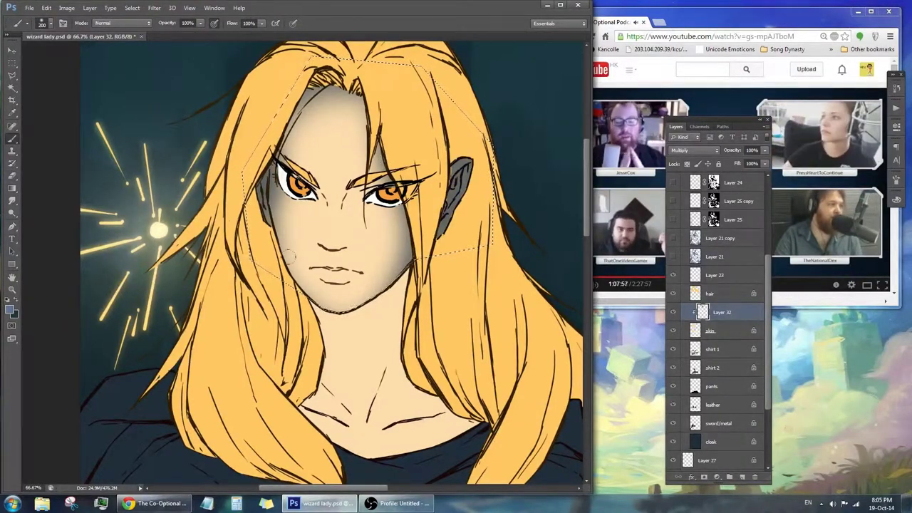
drag(307, 264, 398, 284)
drag(392, 213, 347, 289)
key(e)
key(b)
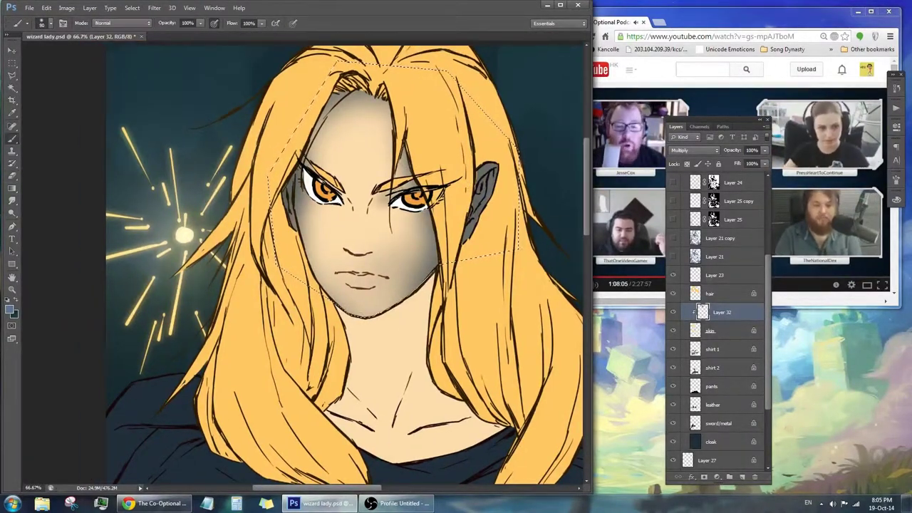
key(bracketleft)
key(bracketleft)
key(bracketleft)
drag(334, 100, 310, 156)
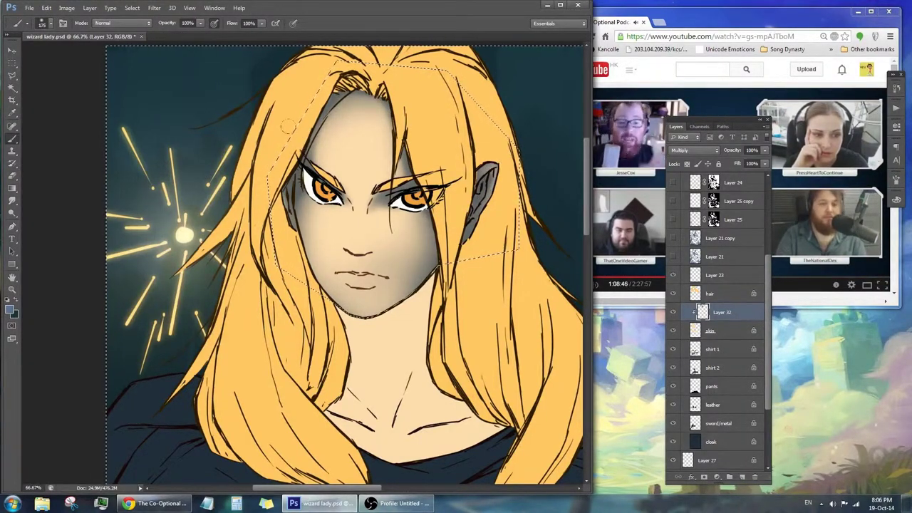
Paint grey shadows across the neck and collarbone, then zoom to the crossed arms.
scroll(302, 141, down, 3)
drag(367, 235, 334, 364)
drag(321, 228, 377, 342)
drag(399, 221, 456, 349)
drag(399, 357, 477, 377)
key(ctrl+z)
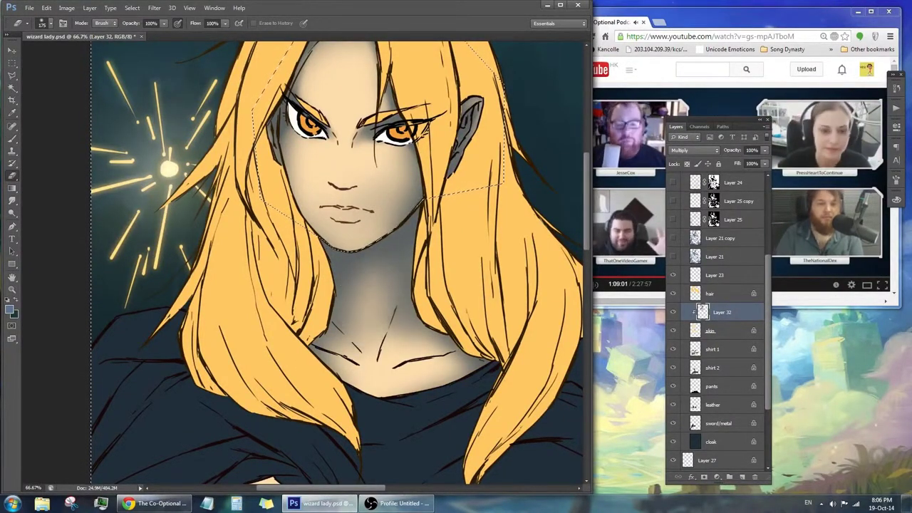
drag(356, 313, 442, 374)
drag(349, 257, 456, 356)
alt+click(282, 311)
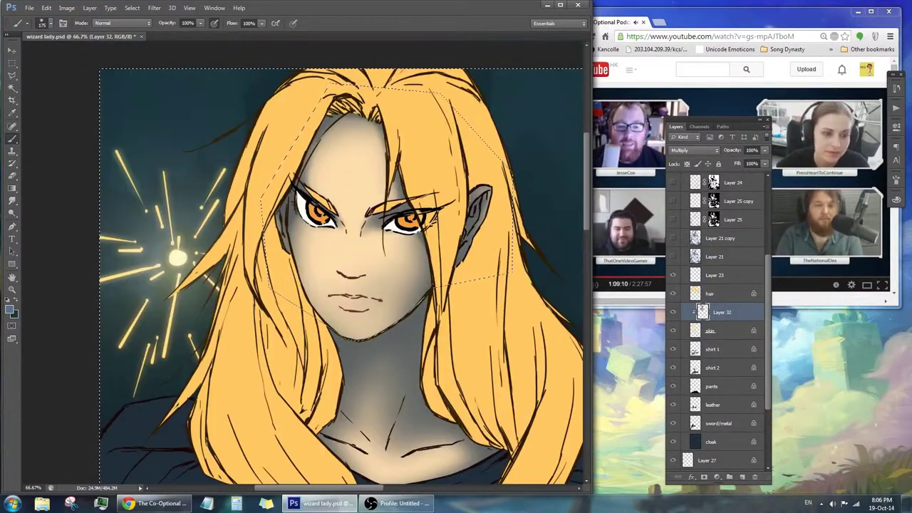
alt+click(282, 311)
click(399, 320)
key(m)
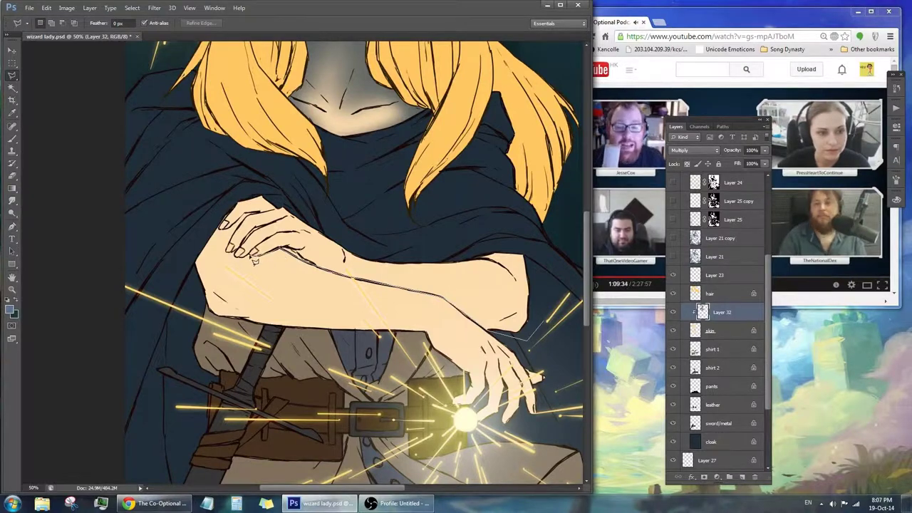
Lasso-select the arm under the cloak and paint grey shading over it with a size-150 brush.
scroll(245, 264, up, 3)
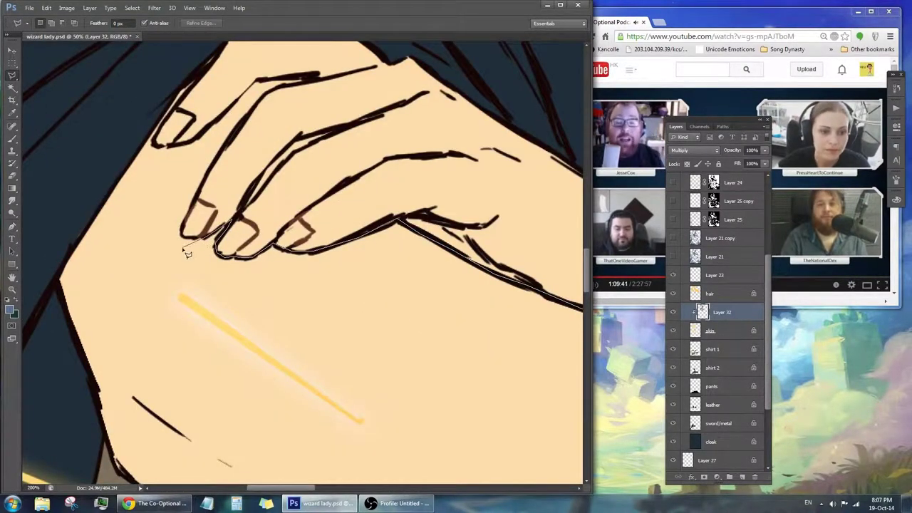
drag(212, 181, 291, 91)
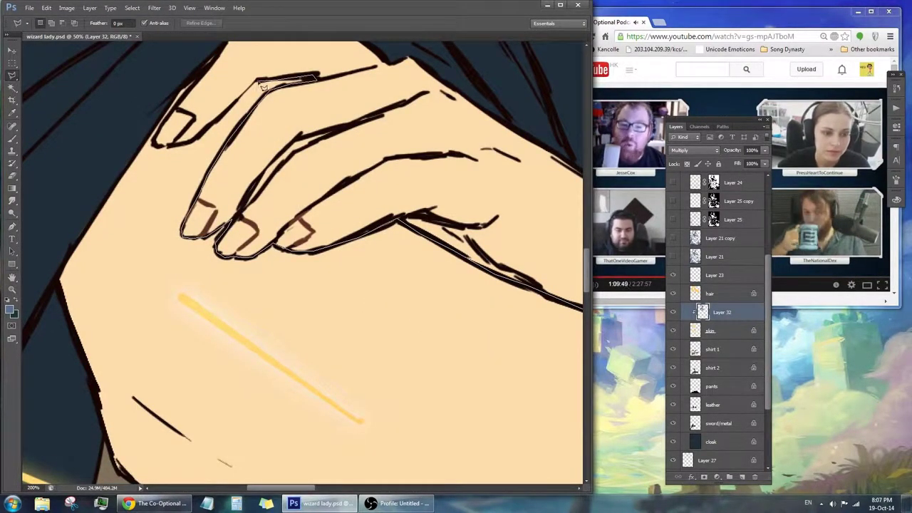
scroll(235, 224, up, 3)
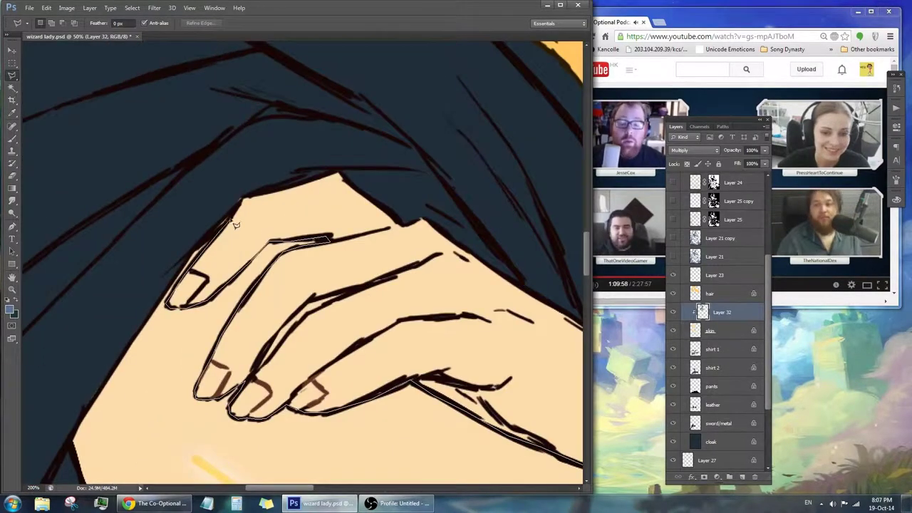
scroll(236, 225, down, 2)
scroll(236, 224, down, 1)
key(b)
drag(367, 217, 383, 339)
key(bracketleft)
drag(428, 235, 228, 334)
mouse_move(313, 292)
mouse_down()
mouse_move(185, 235)
mouse_move(314, 253)
mouse_move(485, 335)
mouse_up()
drag(178, 221, 306, 292)
Erase excess arm shading, then add grey shading to the forearm near the hand.
key(e)
drag(245, 235, 335, 288)
drag(299, 256, 325, 299)
key(b)
drag(349, 342, 471, 388)
drag(399, 331, 484, 357)
mouse_move(525, 278)
mouse_down()
mouse_move(511, 211)
mouse_move(483, 203)
mouse_up()
Zoom in on the hand, darken its shading, and erase excess around the knuckles and wrist.
key(e)
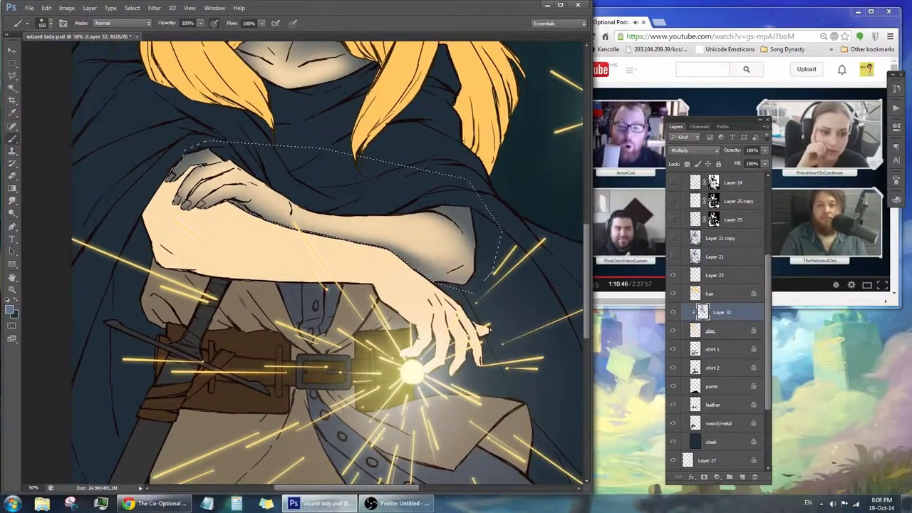
drag(272, 214, 321, 276)
click(321, 277)
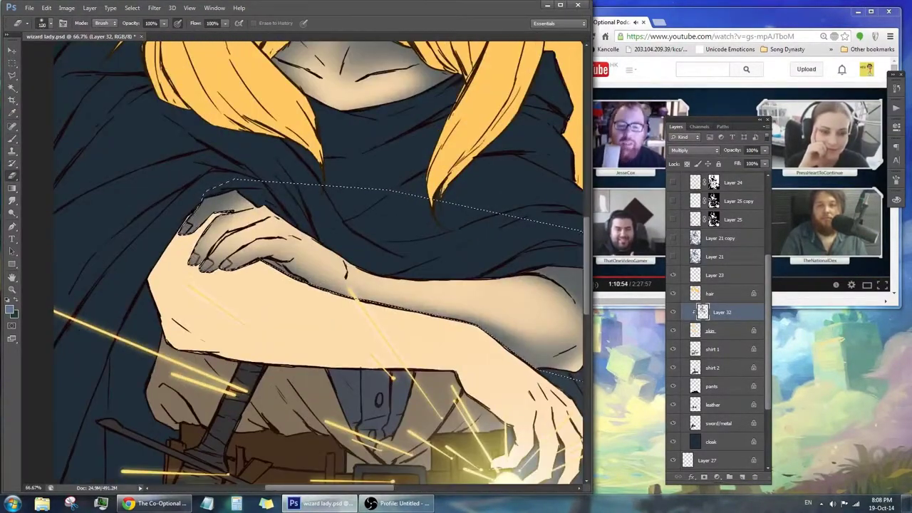
click(311, 227)
drag(324, 220, 257, 271)
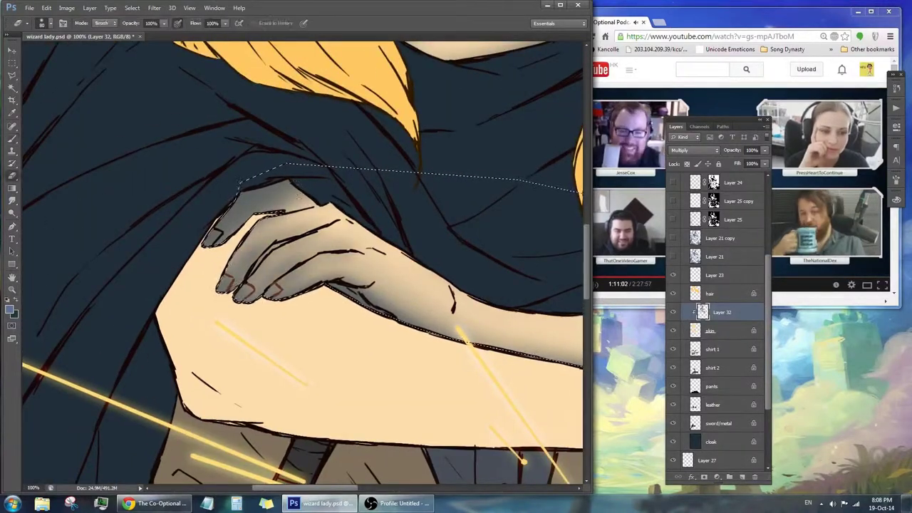
key(e)
mouse_move(271, 235)
mouse_down()
mouse_move(332, 270)
mouse_move(360, 260)
mouse_move(263, 267)
mouse_up()
drag(317, 214, 256, 250)
drag(306, 189, 253, 203)
mouse_move(353, 257)
mouse_down()
mouse_move(442, 299)
mouse_move(388, 313)
mouse_up()
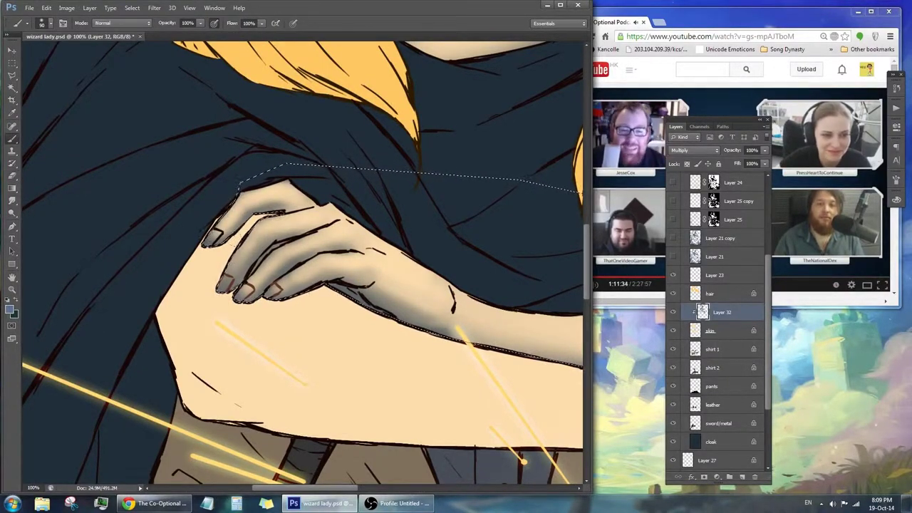
drag(250, 242, 164, 235)
Deselect the arm, zoom out to the full painting, then zoom in on the face.
key(b)
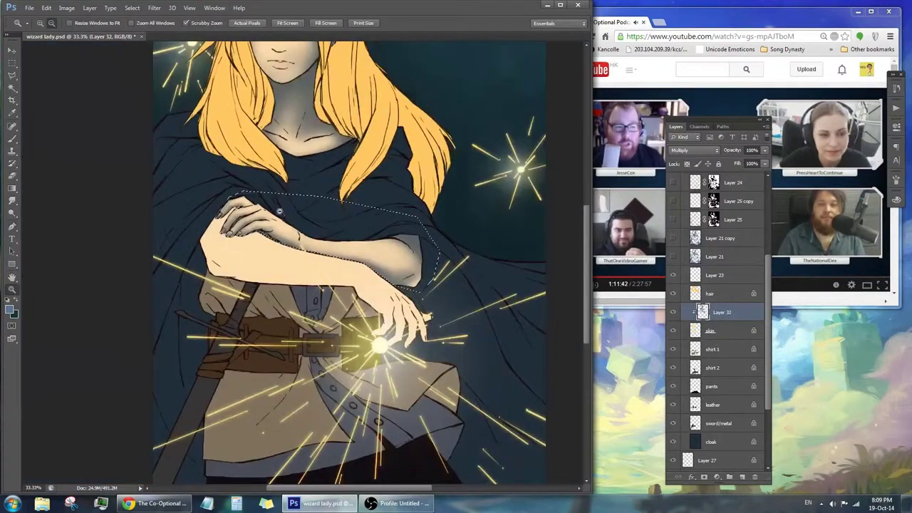
key(ctrl+minus)
key(ctrl+minus)
key(ctrl+minus)
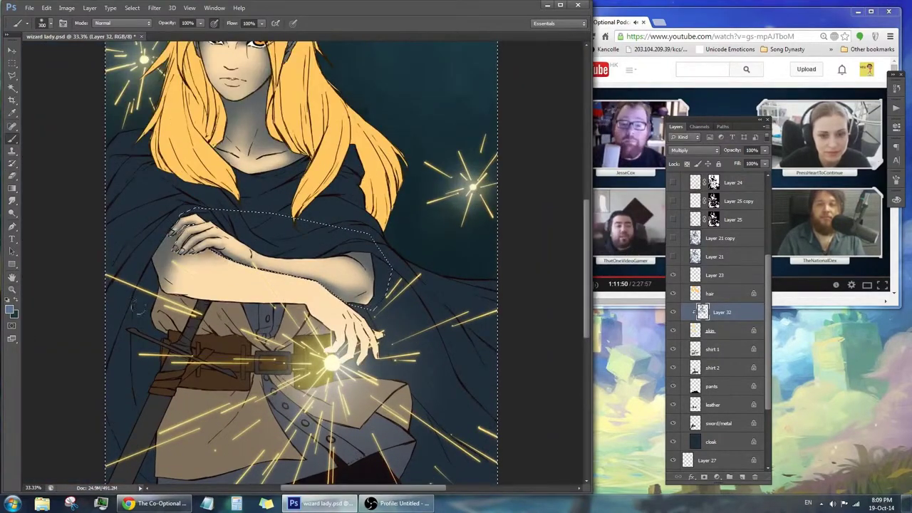
key(z)
alt+click(347, 202)
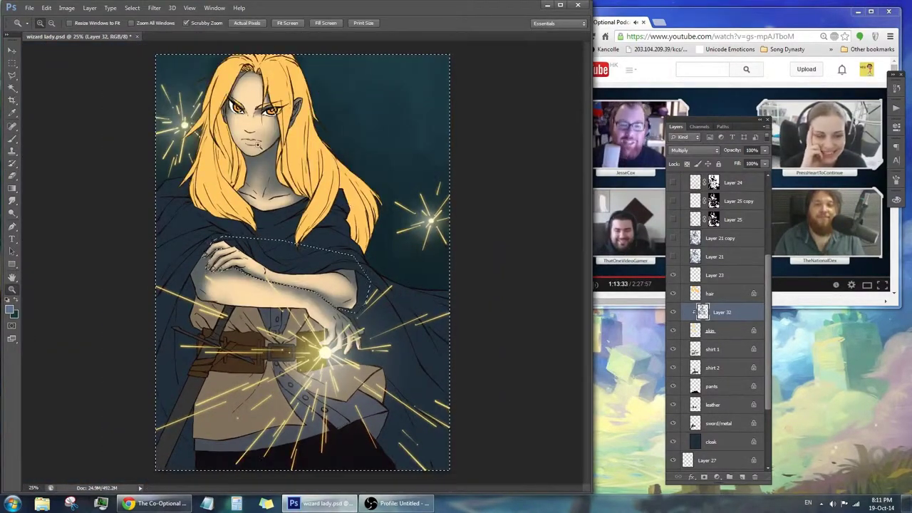
click(259, 143)
key(b)
Rework the nose stroke and the line under the lower lip with brush and eraser.
key(b)
drag(313, 254, 357, 258)
key(e)
drag(300, 250, 356, 260)
key(b)
mouse_move(317, 305)
mouse_down()
mouse_move(367, 309)
mouse_move(367, 319)
mouse_move(356, 309)
mouse_up()
key(e)
key(b)
Refine the face shading with a size-80 eraser and brush, then zoom out to 33.3%.
drag(362, 174, 367, 205)
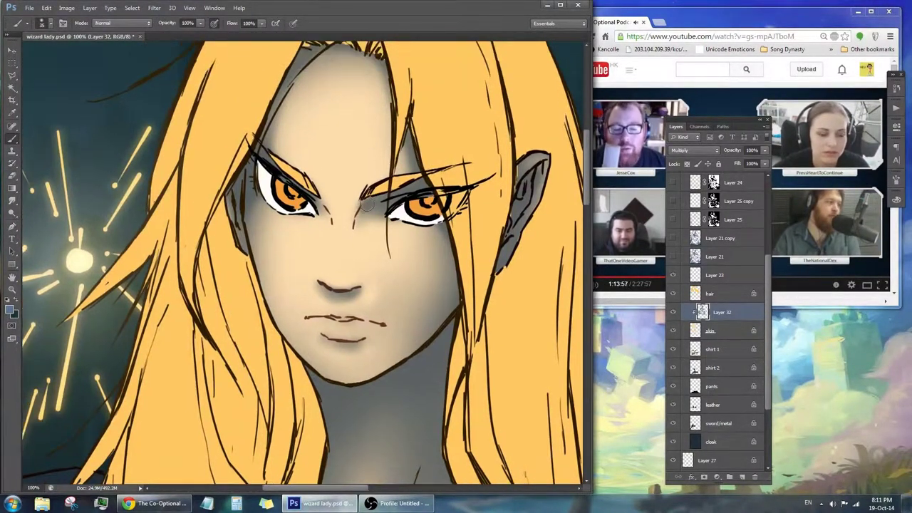
key(z)
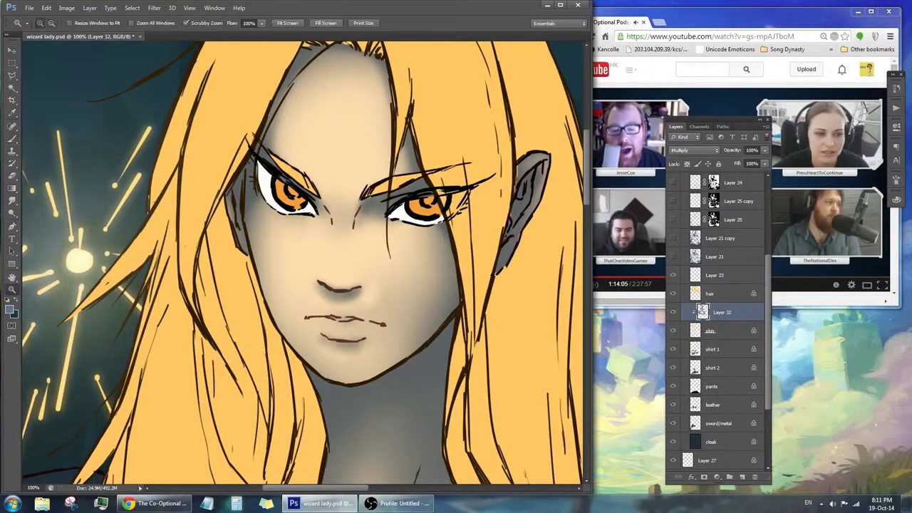
scroll(421, 195, down, 3)
drag(396, 206, 396, 257)
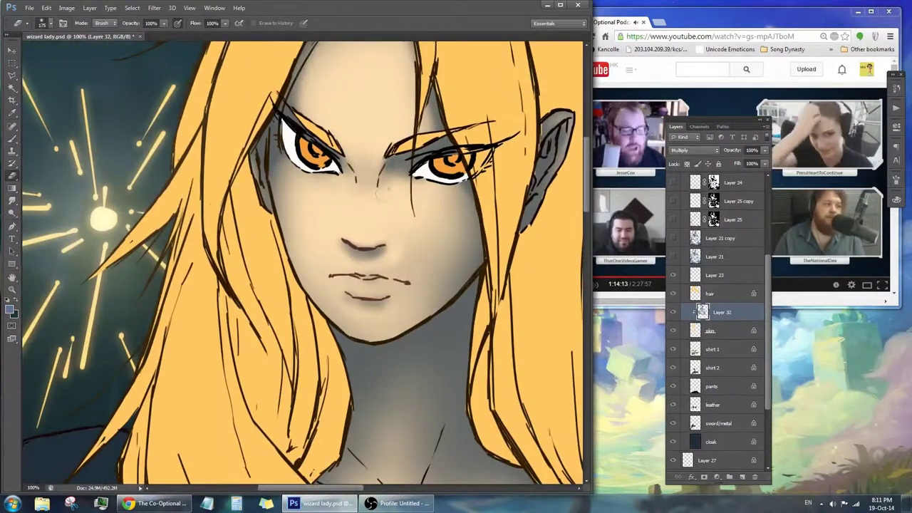
key(b)
key(e)
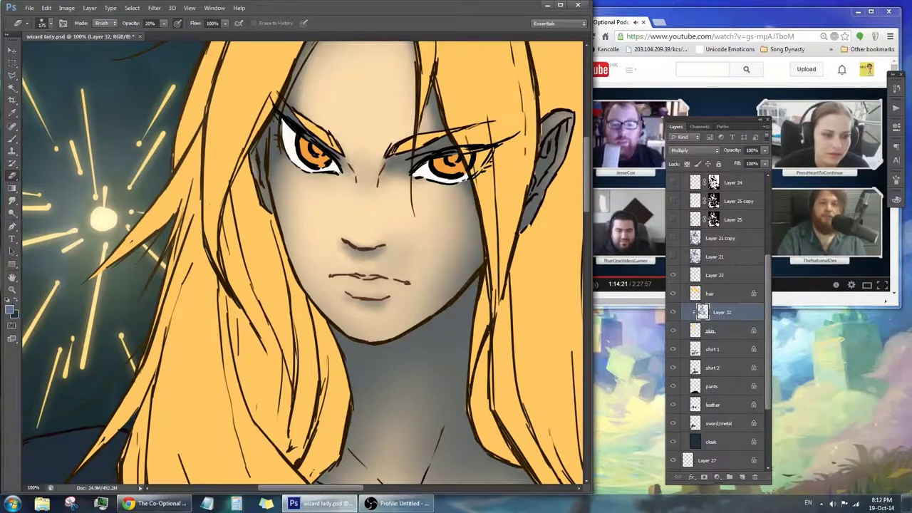
key(bracketleft)
key(bracketleft)
key(bracketleft)
key(b)
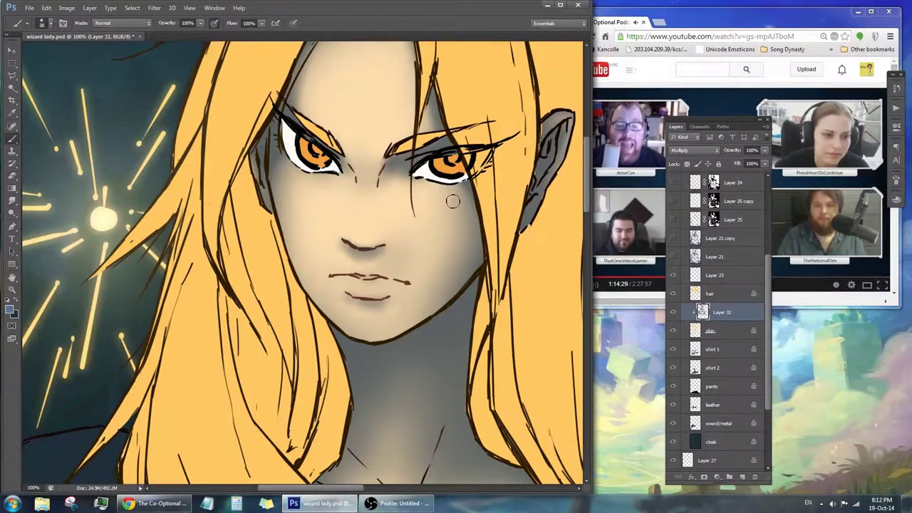
key(e)
key(b)
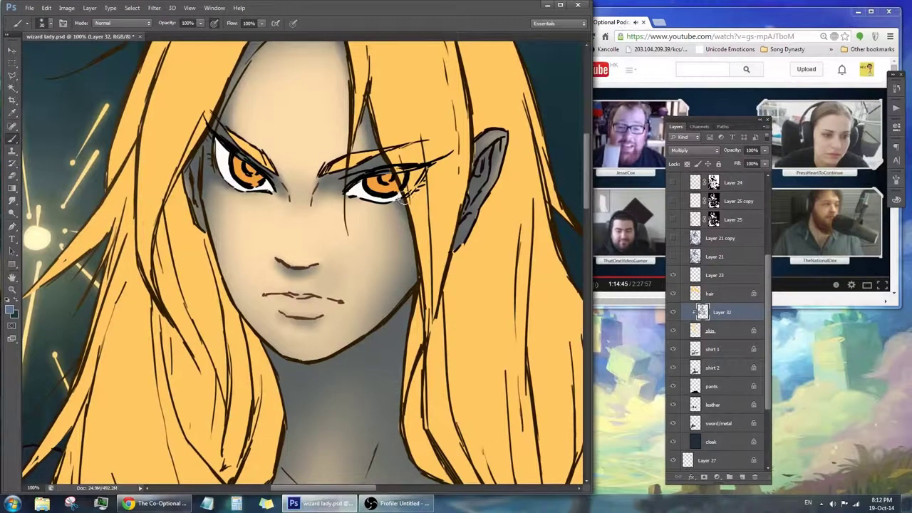
key(z)
drag(399, 203, 358, 228)
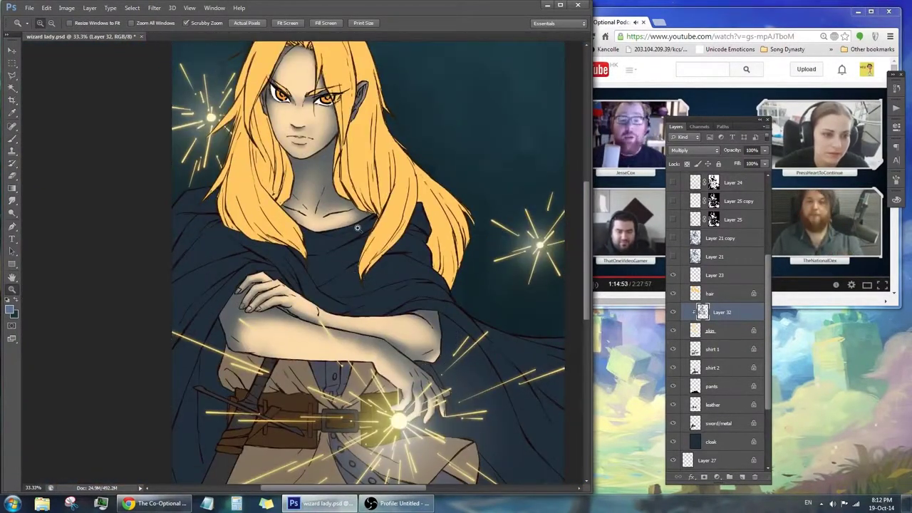
key(ctrl+u)
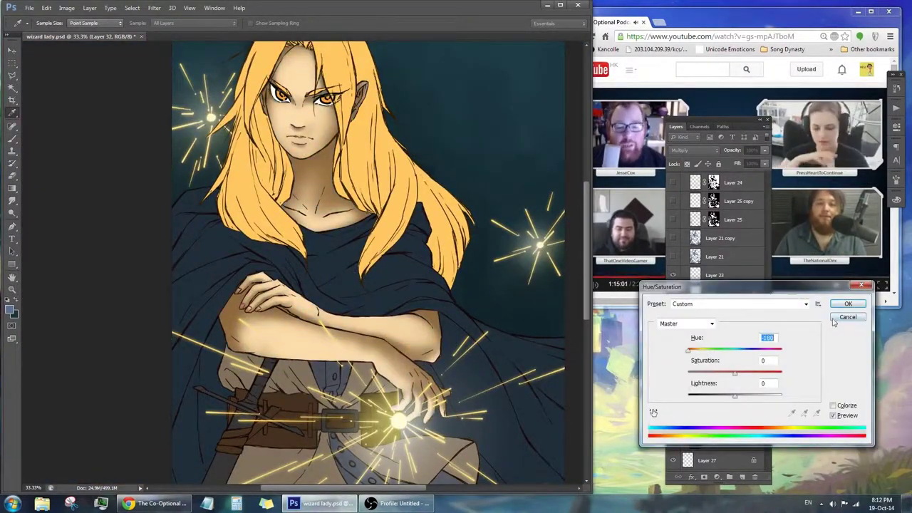
key(Return)
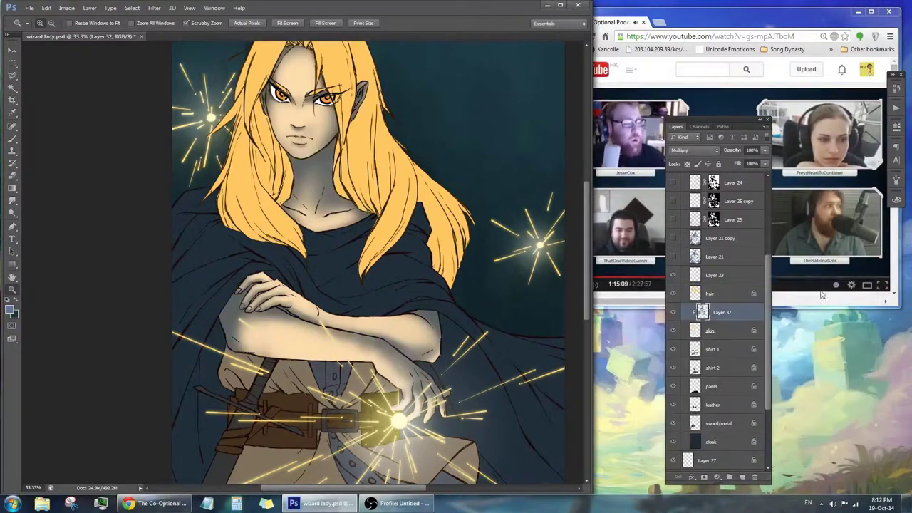
key(ctrl+minus)
key(ctrl+z)
key(ctrl+z)
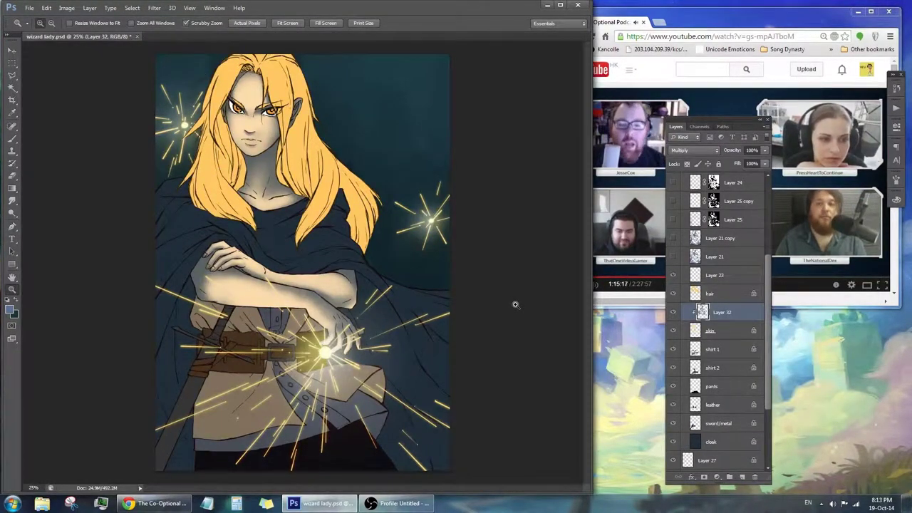
click(249, 129)
key(b)
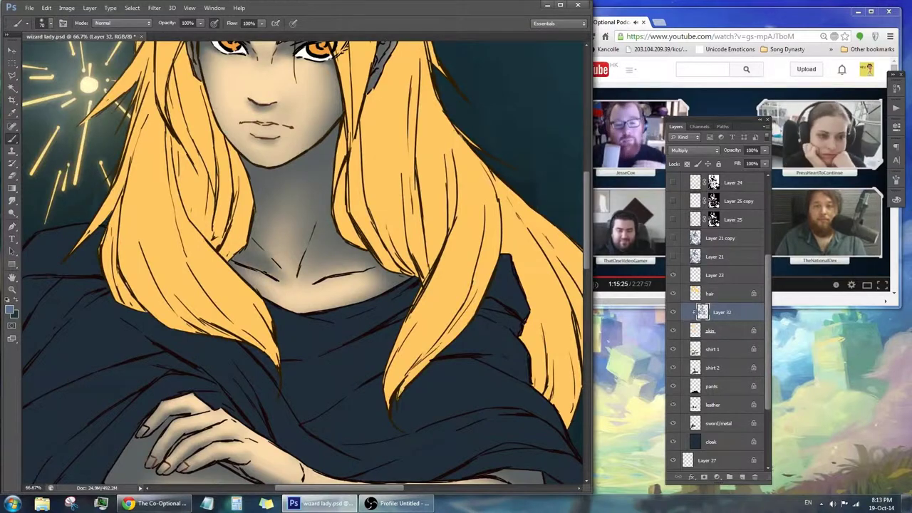
key(z)
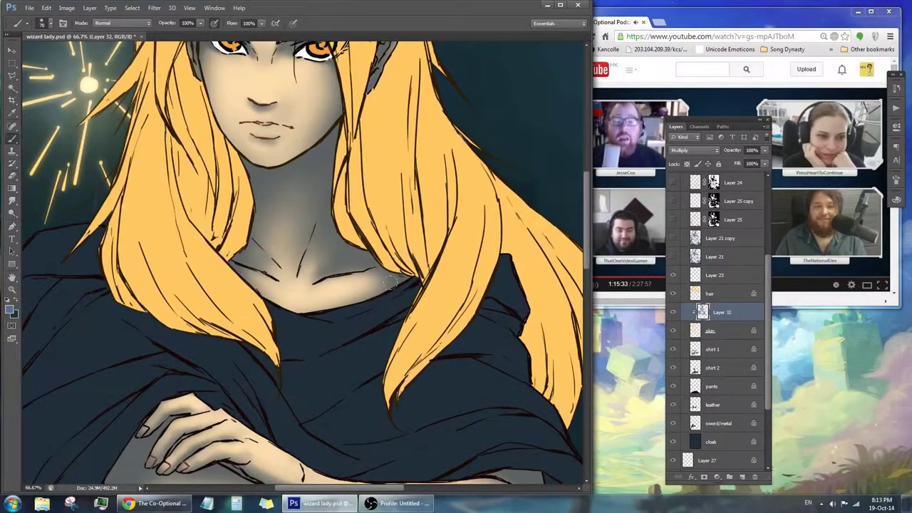
alt+click(407, 264)
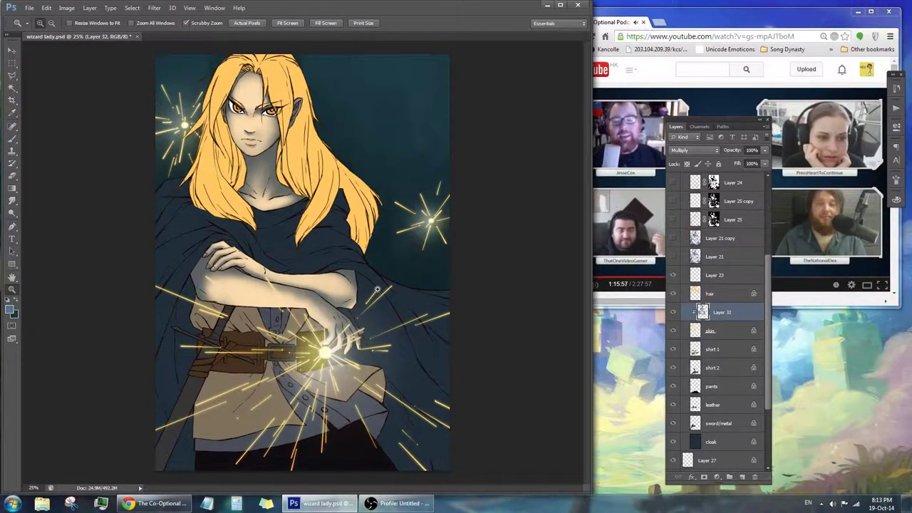
key(b)
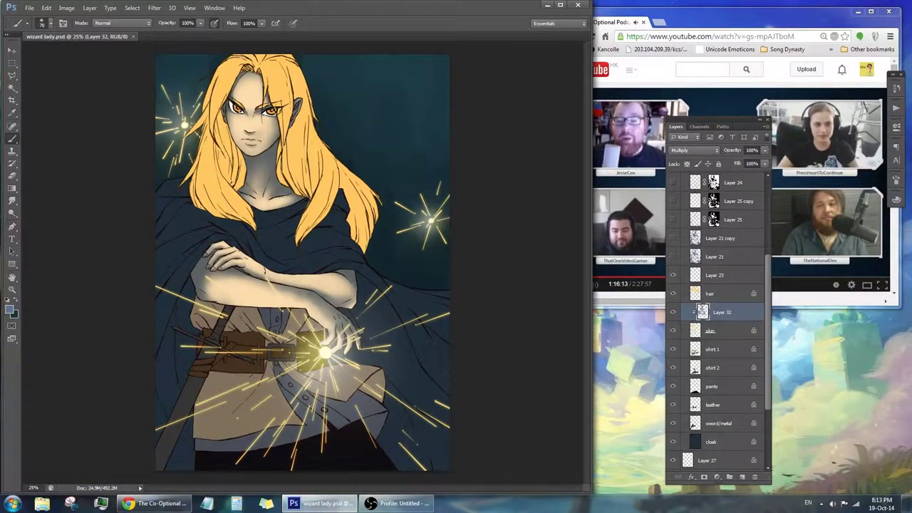
drag(356, 266, 367, 275)
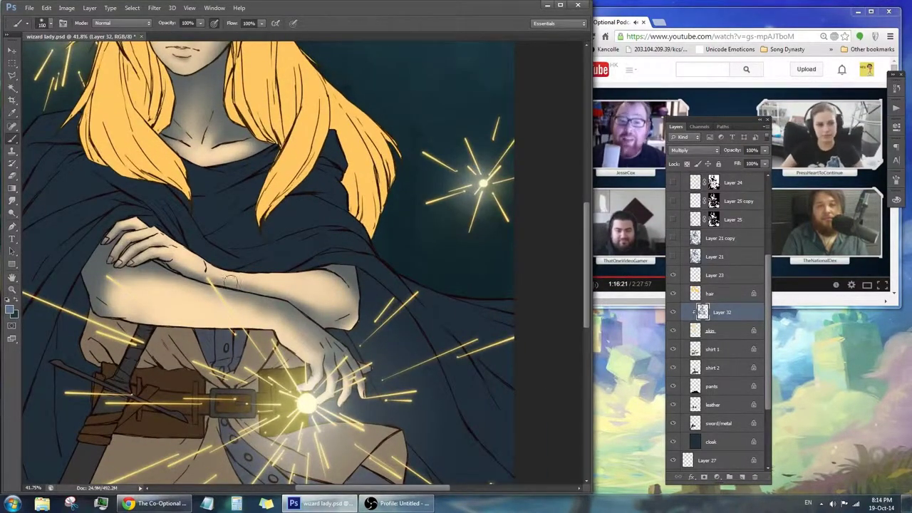
key(z)
alt+click(317, 309)
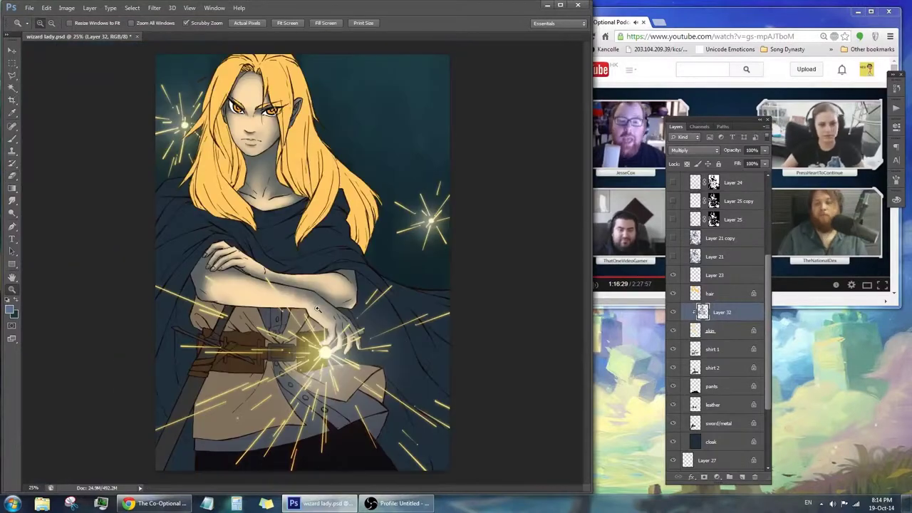
drag(235, 107, 285, 114)
key(b)
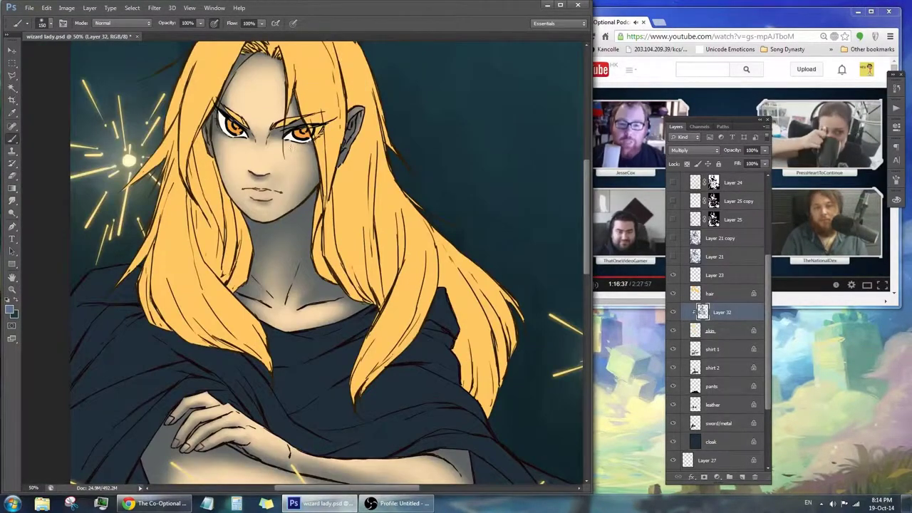
key(z)
alt+click(352, 230)
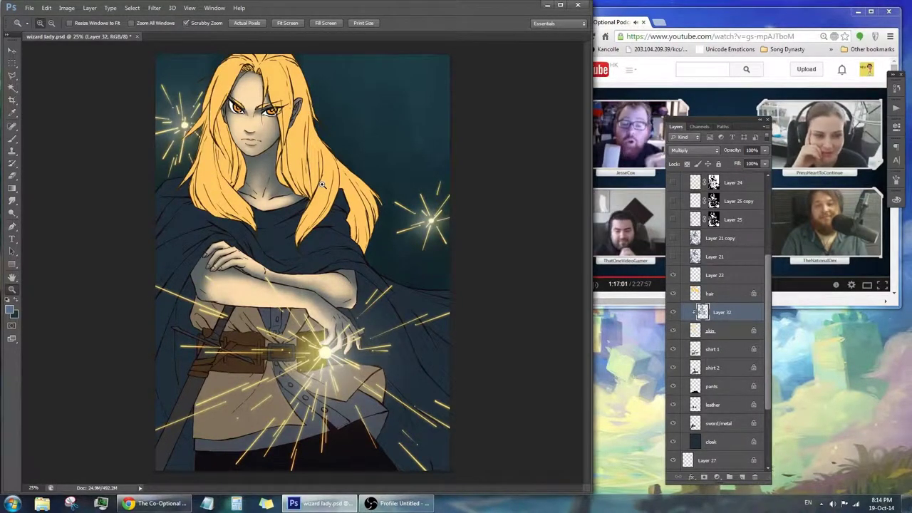
click(709, 293)
click(742, 476)
Set the clipped hair shading Layer 33 to Multiply and prepare a size-400 brush at full opacity.
click(695, 151)
click(702, 206)
key(b)
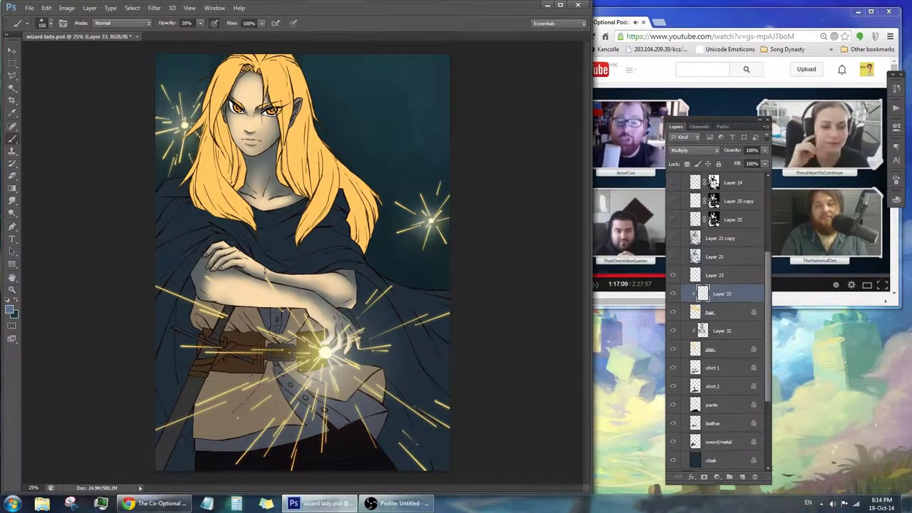
key(ctrl+plus)
drag(246, 201, 295, 251)
key(0)
key(bracketright)
key(bracketright)
key(bracketright)
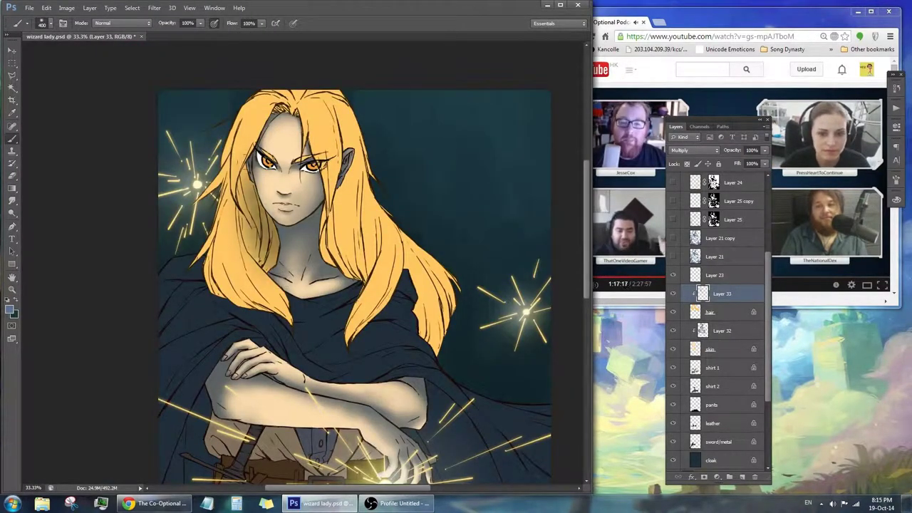
Paint darker shading over the left and right sides of the hair.
drag(300, 55, 332, 256)
mouse_move(335, 199)
mouse_down()
mouse_move(427, 328)
mouse_move(370, 314)
mouse_move(349, 160)
mouse_up()
mouse_move(306, 285)
mouse_down()
mouse_move(290, 221)
mouse_move(188, 246)
mouse_up()
drag(427, 228, 410, 290)
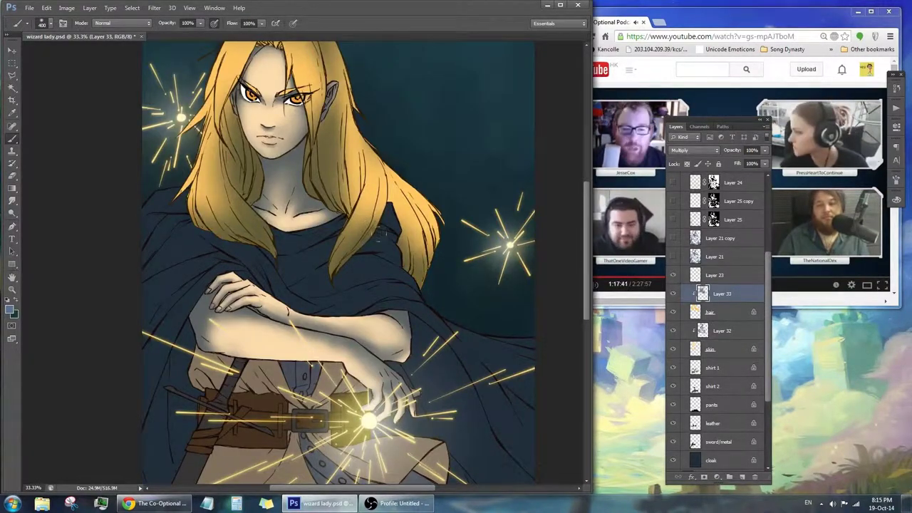
drag(428, 184, 353, 262)
drag(321, 285, 358, 322)
scroll(285, 185, up, 1)
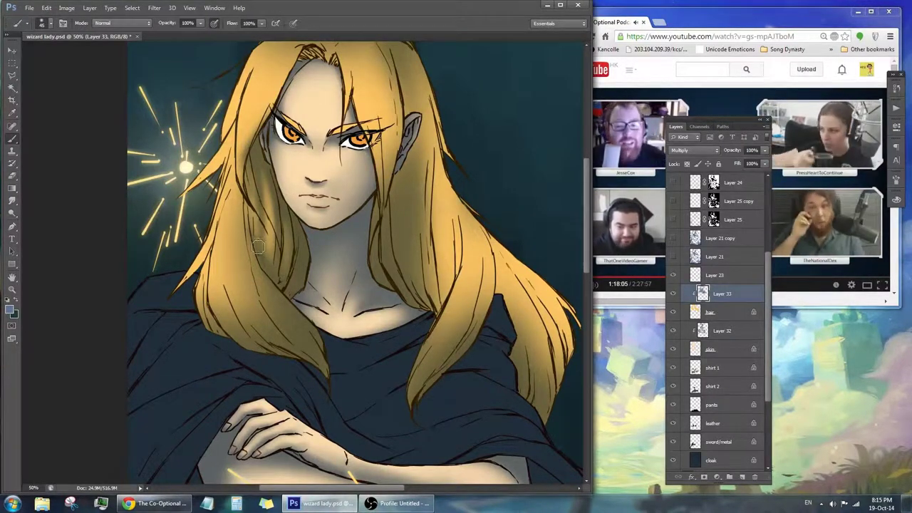
Add more vertical darker shading strokes through the hair around the face and neck.
key(e)
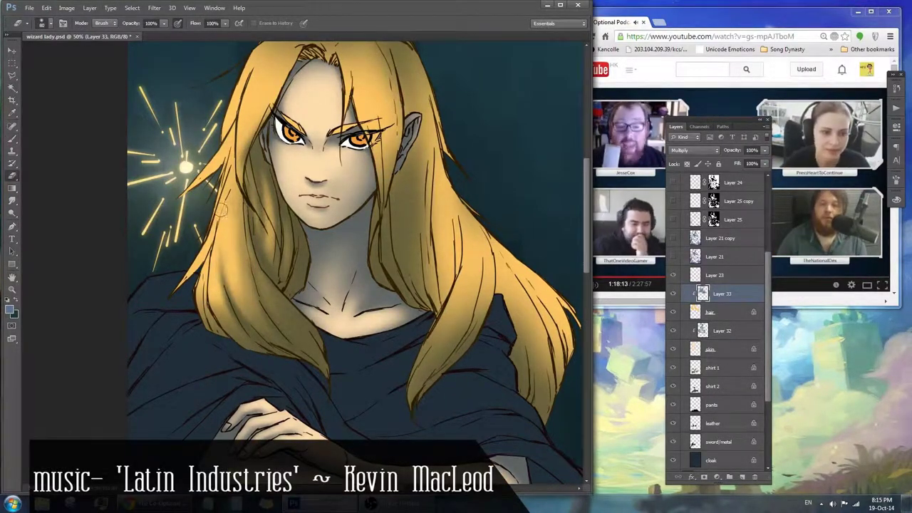
key(b)
drag(336, 60, 346, 118)
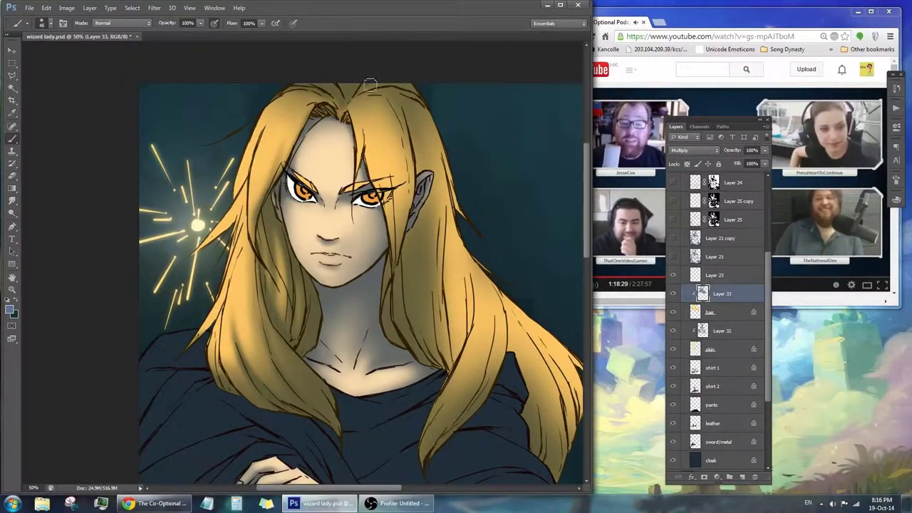
drag(349, 118, 320, 99)
drag(360, 189, 320, 139)
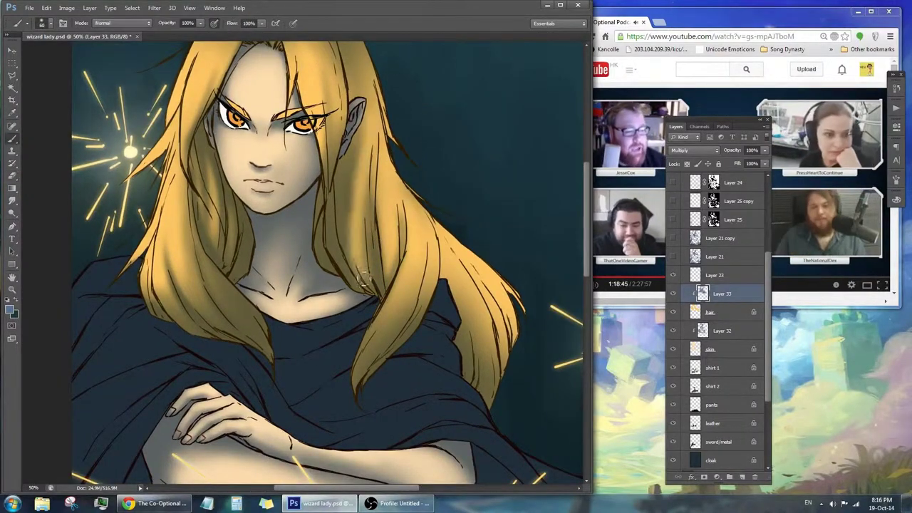
key(e)
key(b)
drag(339, 185, 341, 261)
drag(391, 217, 388, 277)
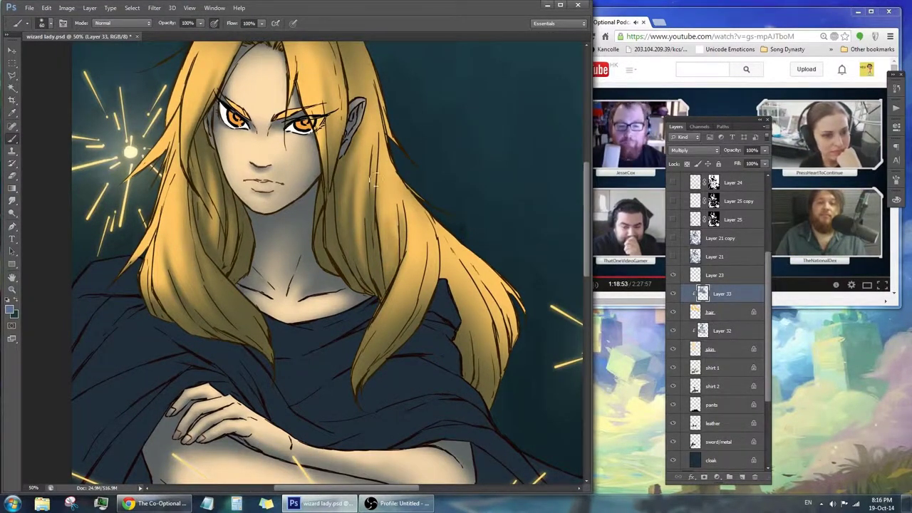
drag(375, 153, 375, 211)
drag(451, 340, 397, 283)
drag(399, 171, 397, 283)
Zoom out to check the whole painting, then frame the belt and hands.
key(z)
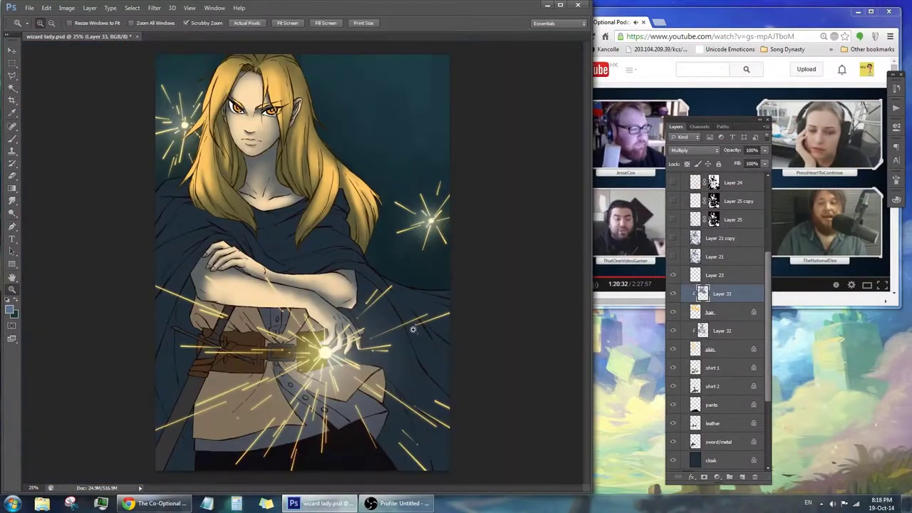
alt+click(413, 328)
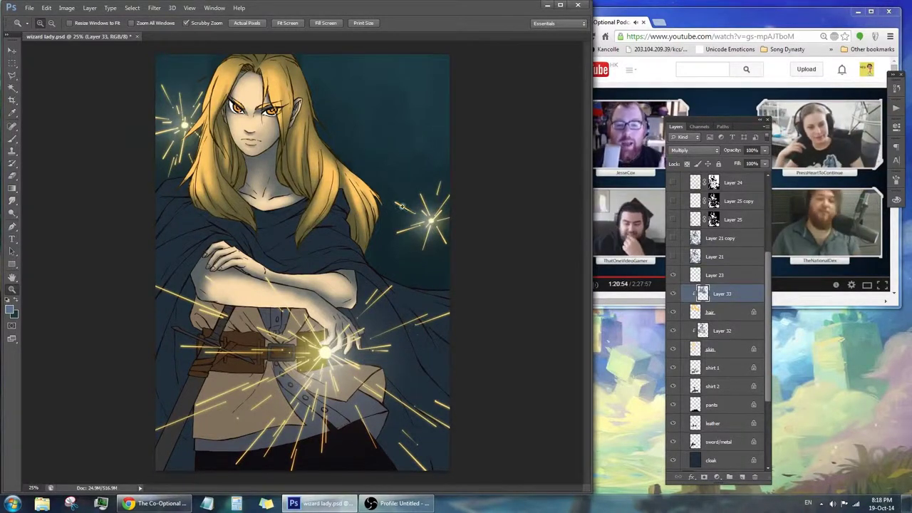
click(363, 210)
key(b)
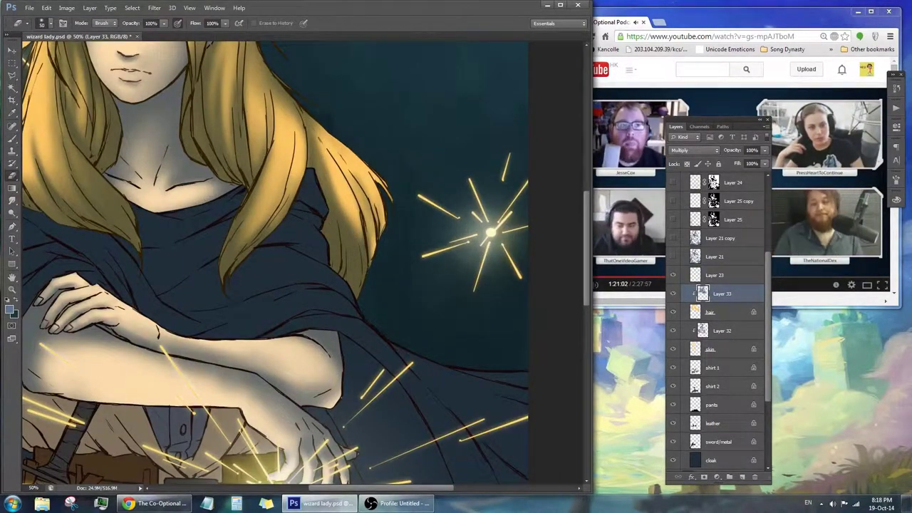
key(ctrl+minus)
key(b)
drag(313, 118, 342, 225)
drag(345, 295, 377, 207)
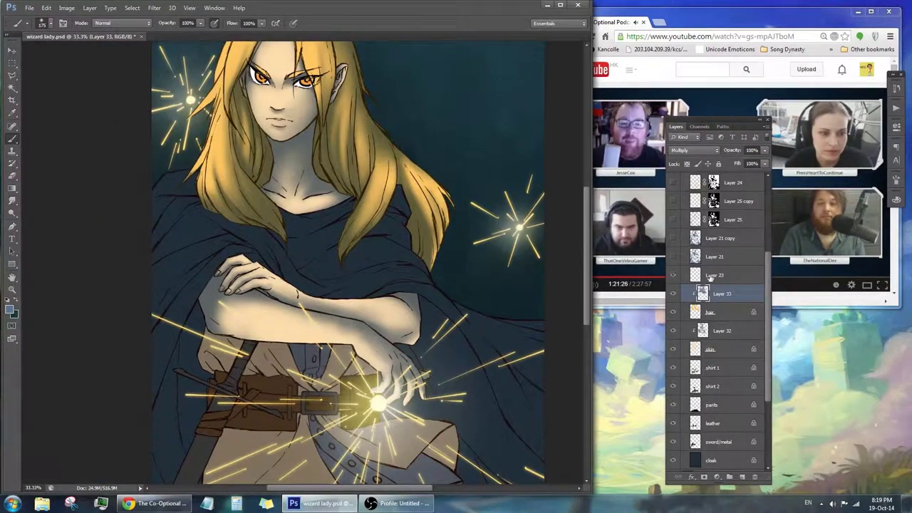
Add Layer 34 above the hair shading, set it to Multiply, and use a size-35 brush.
click(742, 476)
click(695, 150)
click(677, 195)
key(ctrl+plus)
key(ctrl+plus)
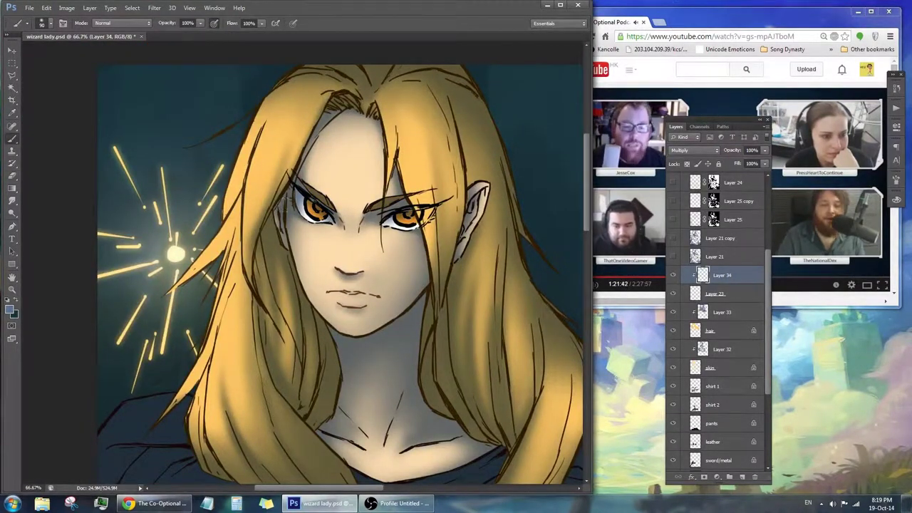
key(b)
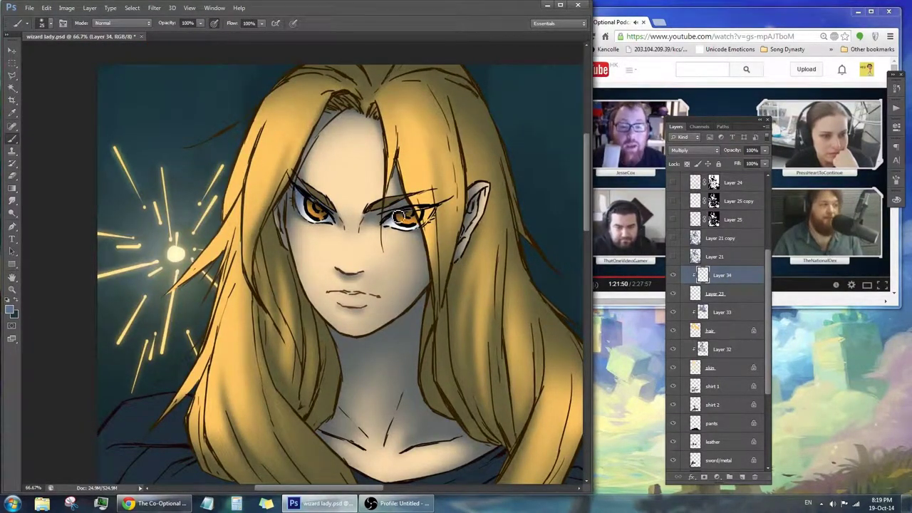
scroll(401, 216, up, 1)
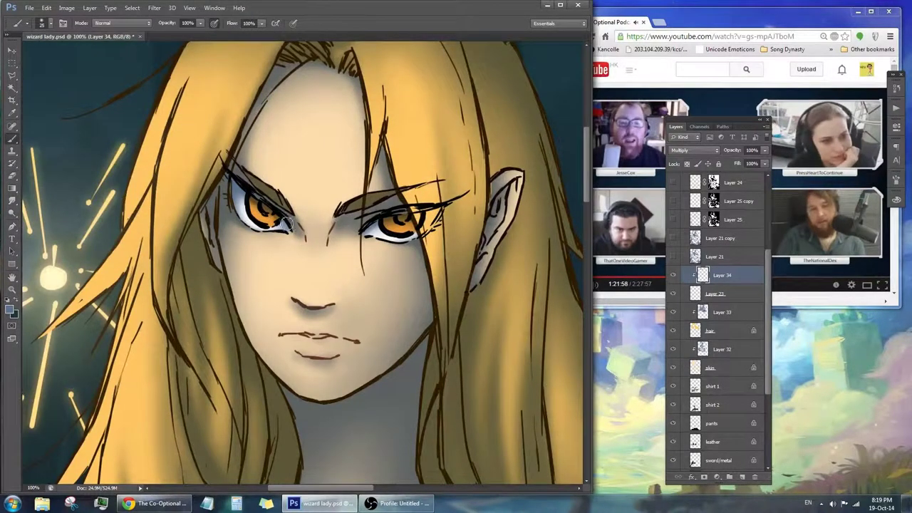
Zoom out to view the whole illustration and save the PSD.
key(z)
scroll(392, 262, down, 4)
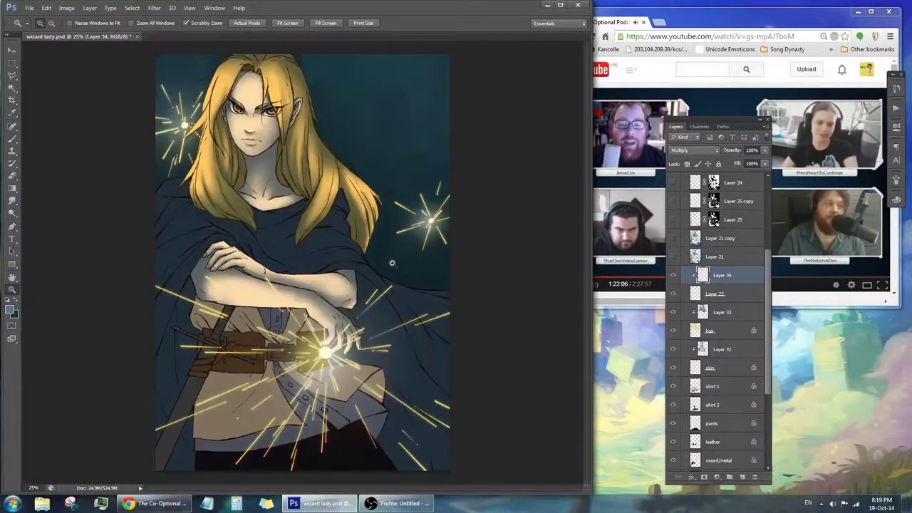
key(ctrl+s)
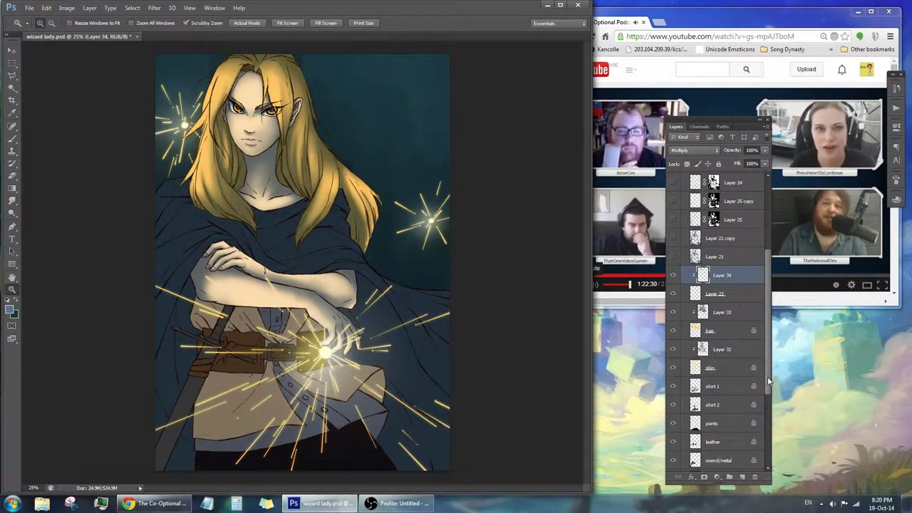
Add new Layer 35 above the cloak layer and clip it to the cloak.
scroll(719, 342, down, 1)
scroll(719, 342, down, 1)
click(712, 432)
key(ctrl+shift+alt+n)
Paint broad dark shadows over the cloak edges, sides and near the sword with a large brush.
key(b)
key(bracketright)
key(bracketright)
key(bracketright)
mouse_move(178, 434)
mouse_down()
mouse_move(168, 335)
mouse_move(186, 218)
mouse_up()
drag(278, 214, 428, 314)
drag(378, 399, 424, 434)
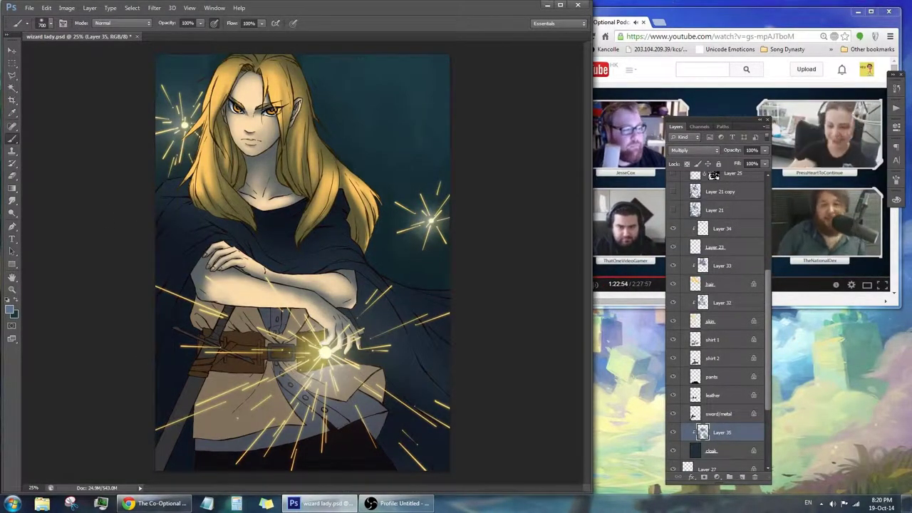
Zoom into the arms and chest and paint finer dark shading on the cloak.
key(ctrl+plus)
key(ctrl+plus)
key(bracketleft)
key(bracketleft)
key(bracketleft)
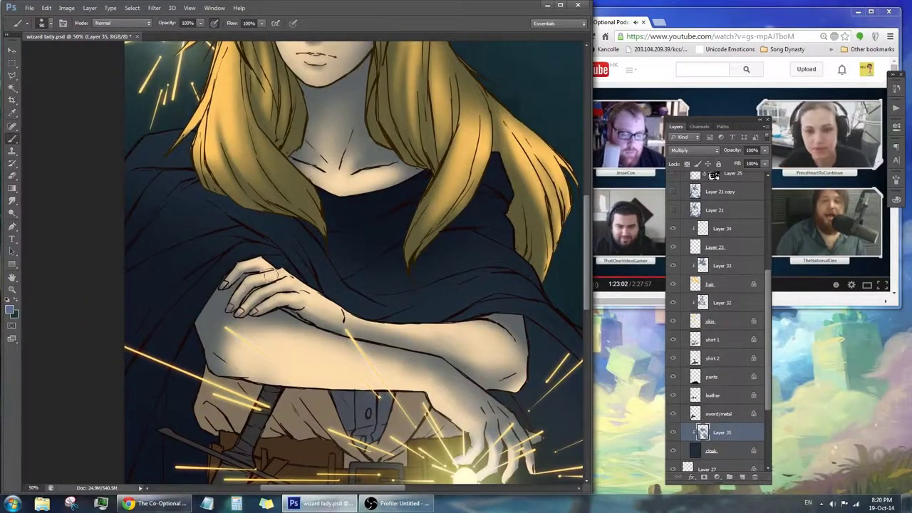
key(e)
drag(177, 206, 252, 277)
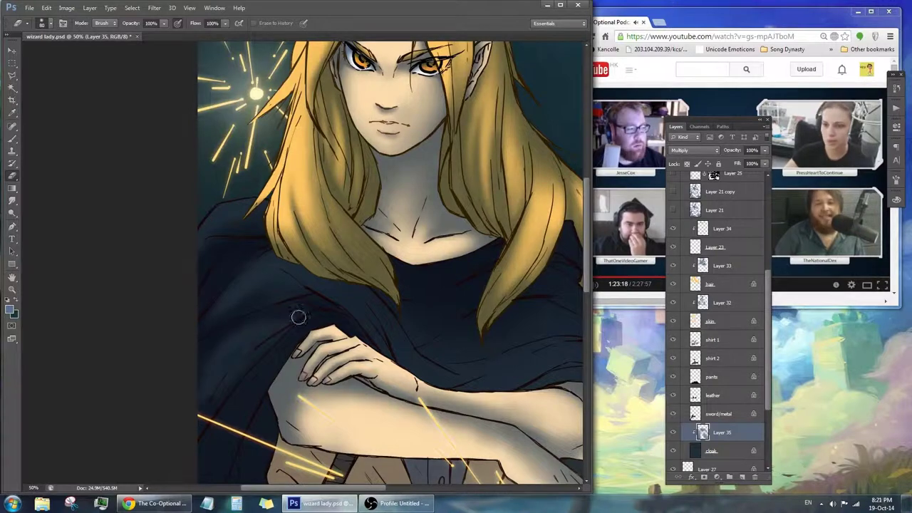
drag(212, 383, 154, 304)
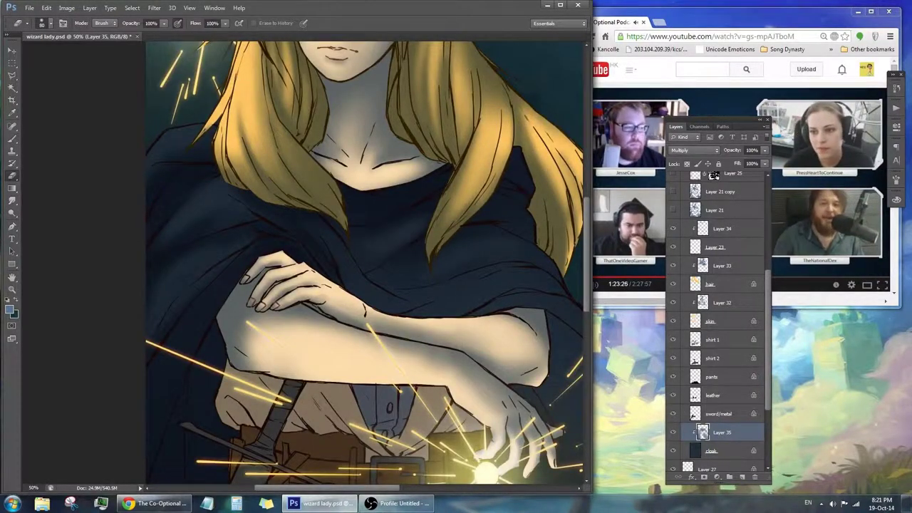
drag(394, 203, 265, 242)
drag(390, 193, 344, 121)
key(b)
drag(214, 267, 335, 241)
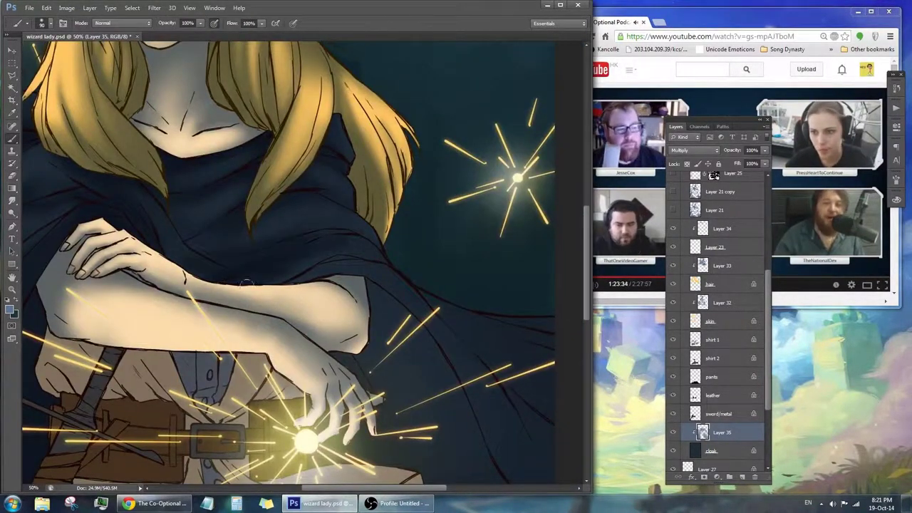
Pan across the cloak, erase excess shadow, and zoom out to check the whole figure.
drag(392, 339, 363, 211)
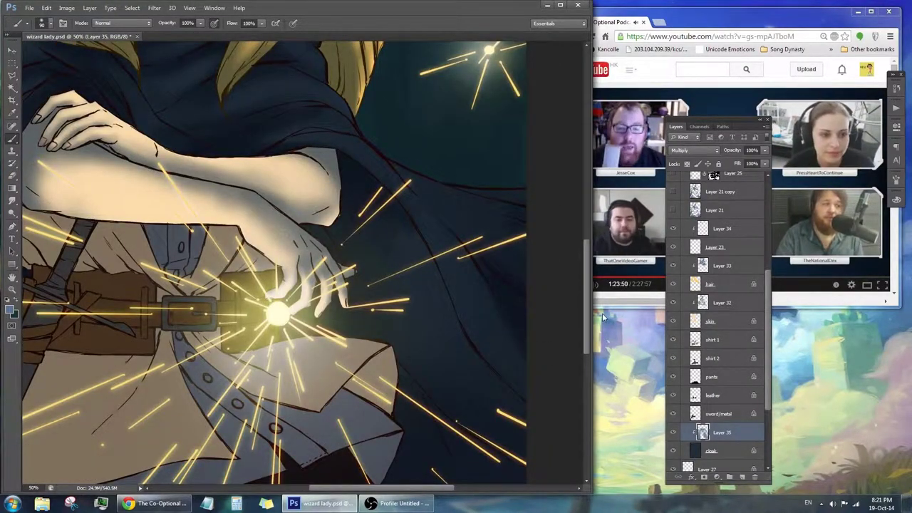
drag(328, 166, 329, 262)
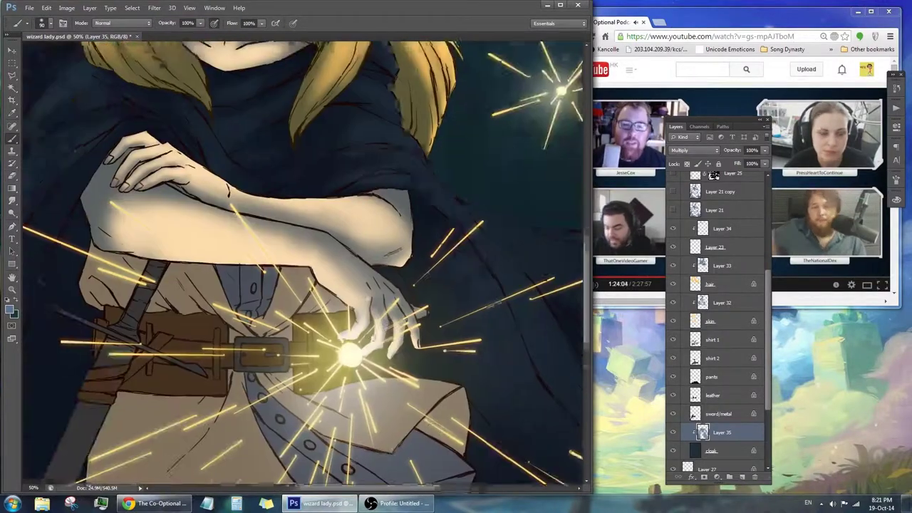
drag(428, 356, 260, 97)
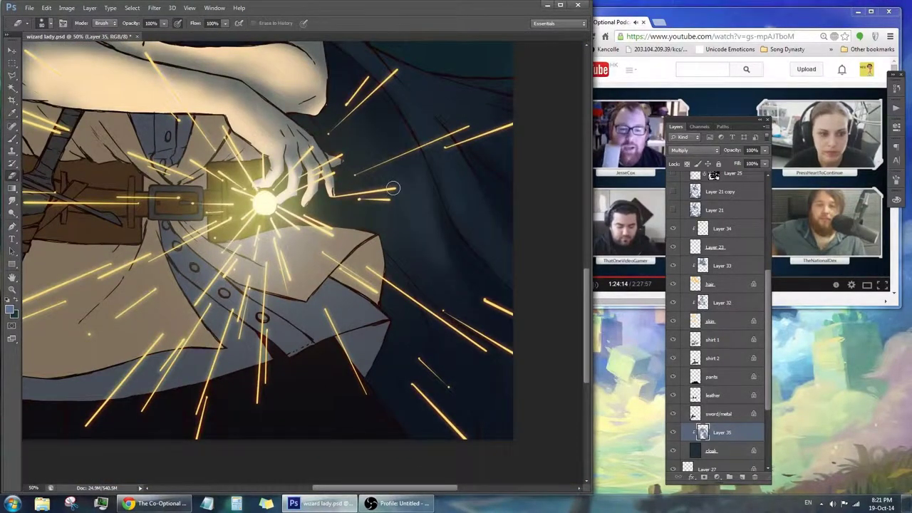
key(e)
drag(396, 228, 456, 360)
key(b)
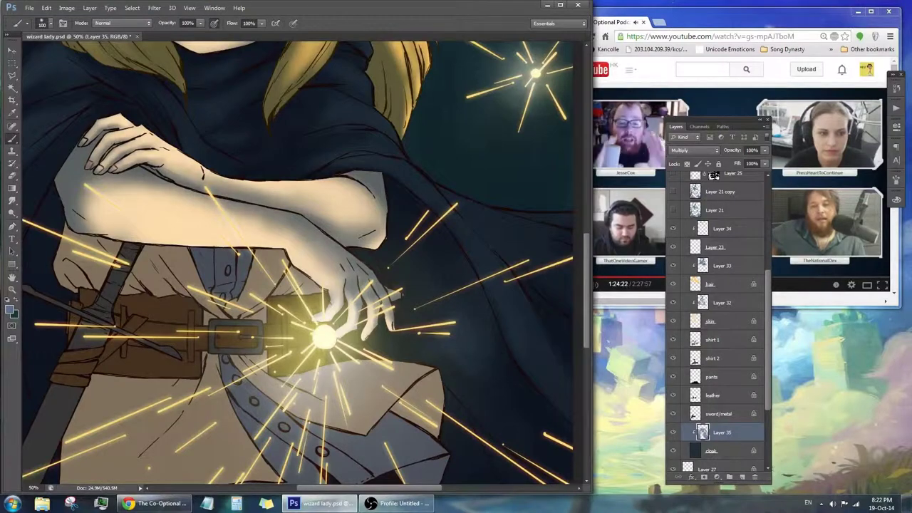
key(z)
alt+click(419, 208)
alt+click(413, 185)
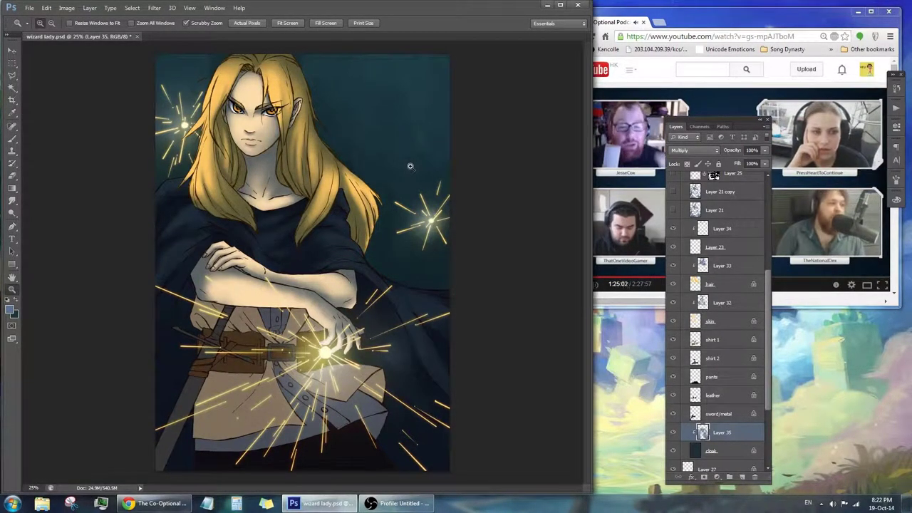
Fine-tune the cloak shadows with brush and eraser, checking the torso close up and zoomed out.
key(b)
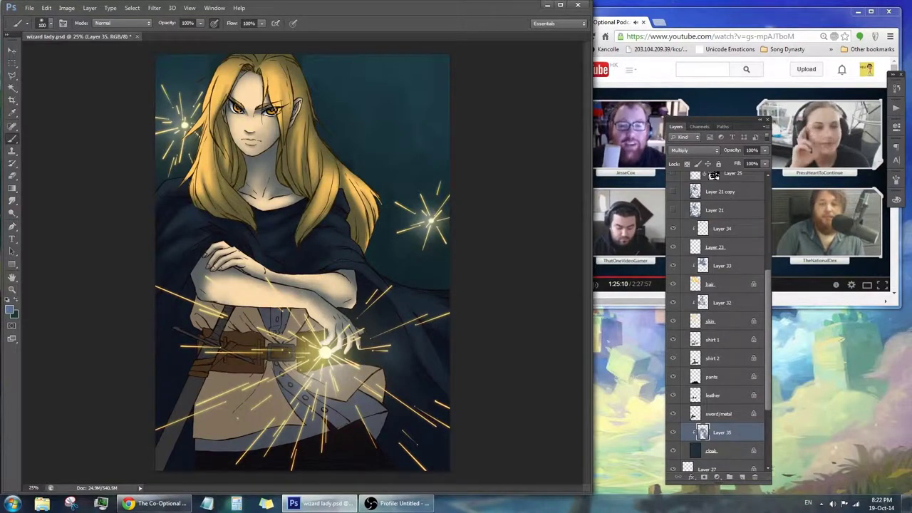
key(e)
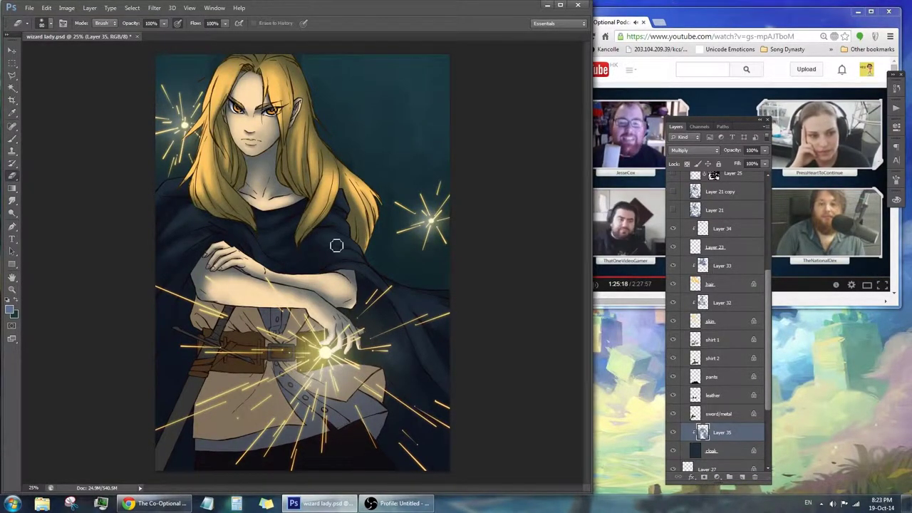
key(b)
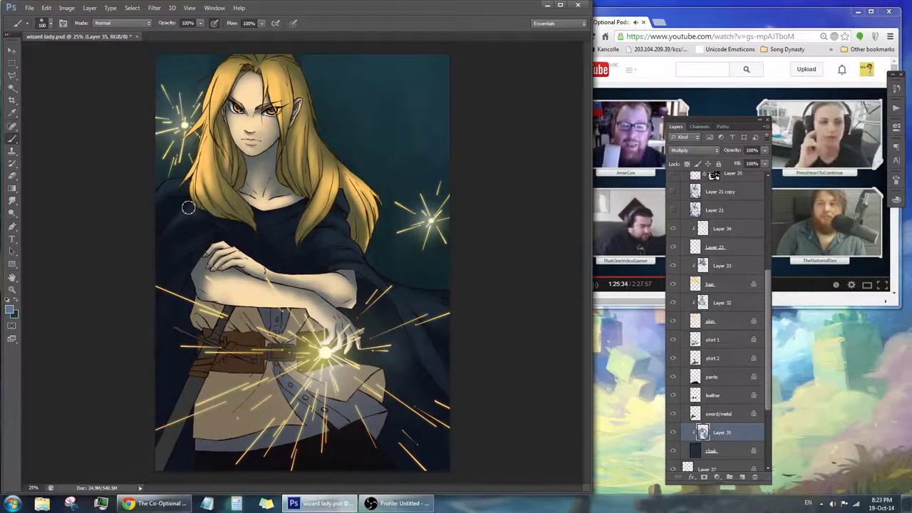
key(ctrl+plus)
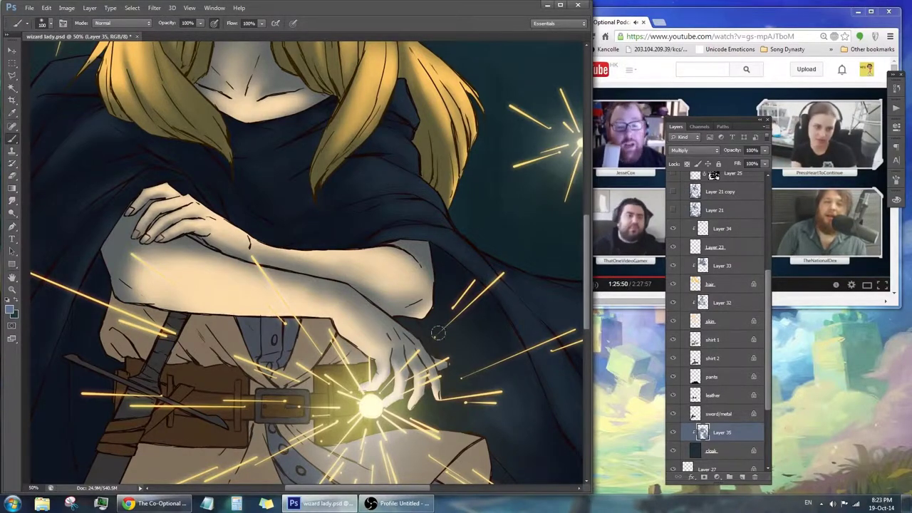
drag(441, 265, 399, 172)
key(z)
alt+click(525, 280)
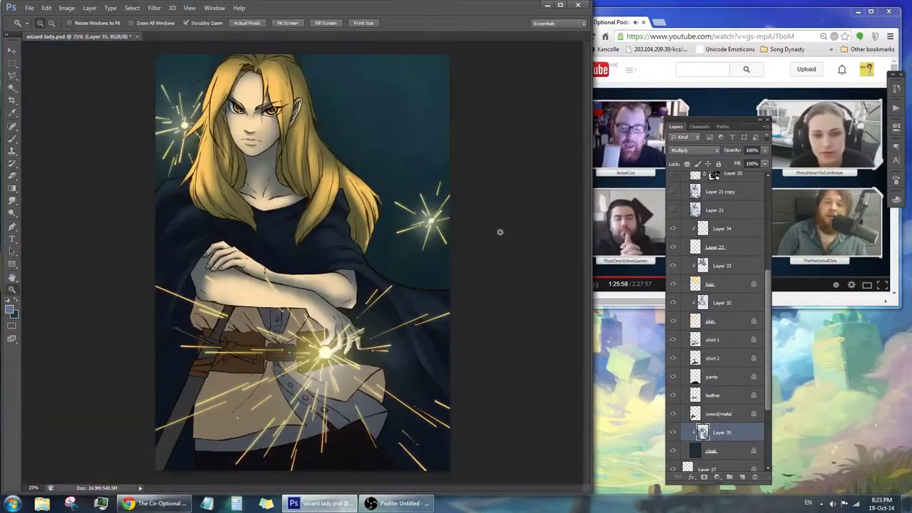
Zoom in on the chest and pan across the cloak edge, neck and hand with the brush ready.
drag(340, 251, 393, 275)
key(b)
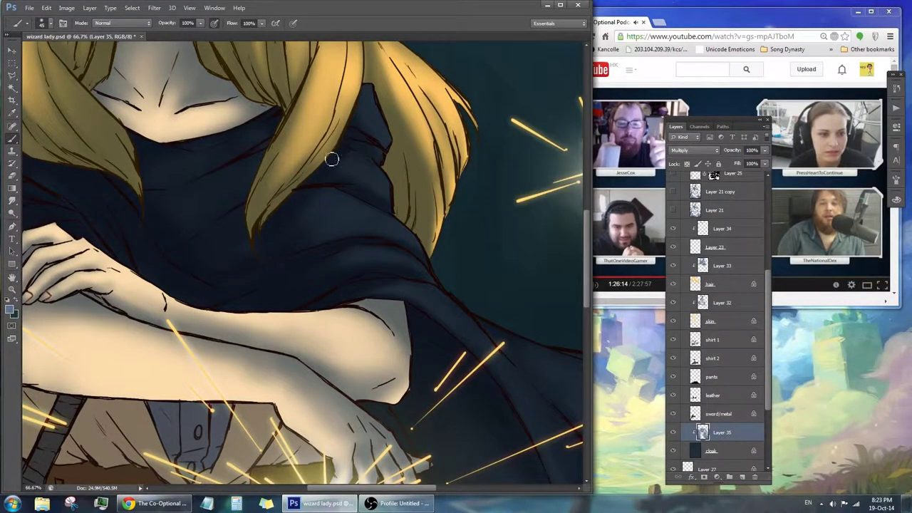
drag(384, 147, 677, 190)
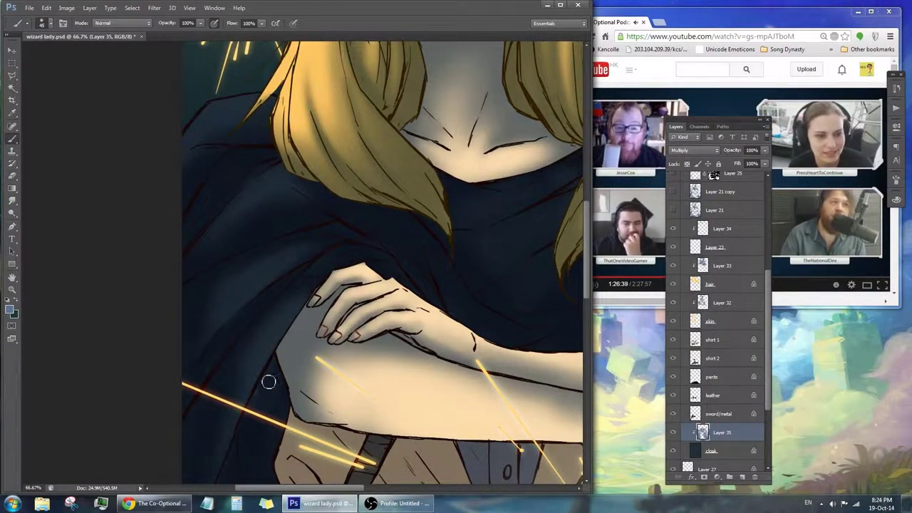
drag(213, 180, 235, 244)
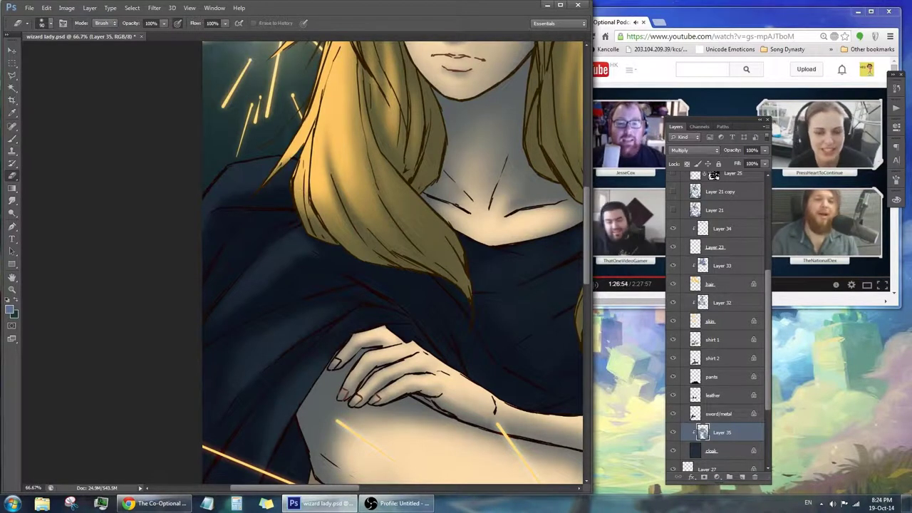
drag(291, 287, 217, 273)
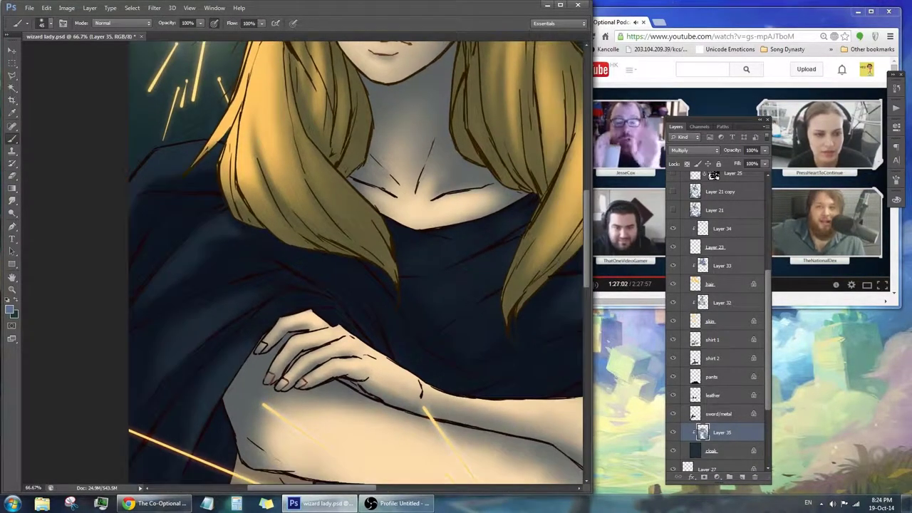
key(z)
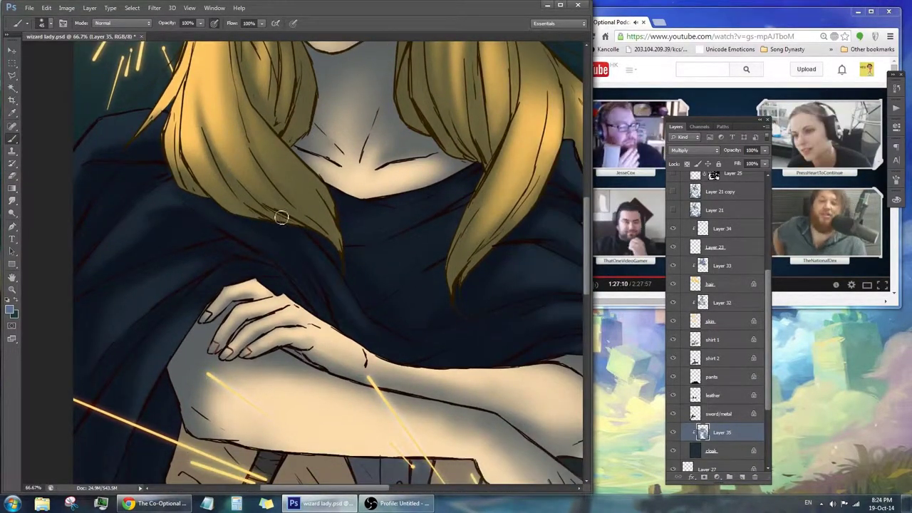
key(ctrl+minus)
key(ctrl+minus)
key(ctrl+minus)
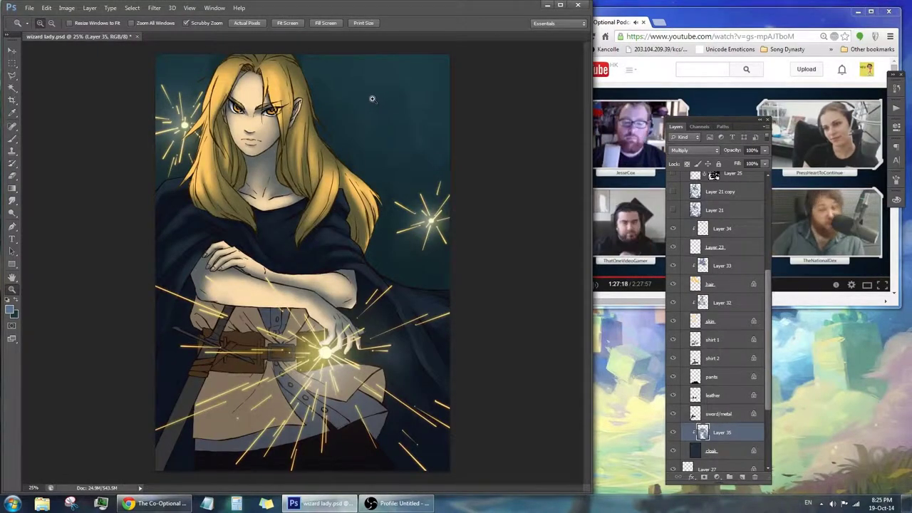
Zoom in on the hands and sparks, alternating eraser and brush on the chest shadows.
double_click(431, 310)
key(b)
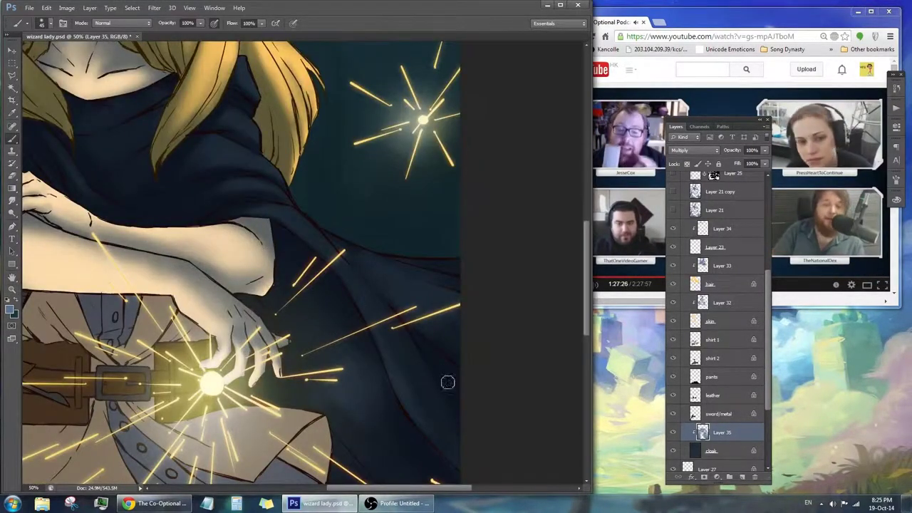
key(e)
drag(186, 201, 372, 250)
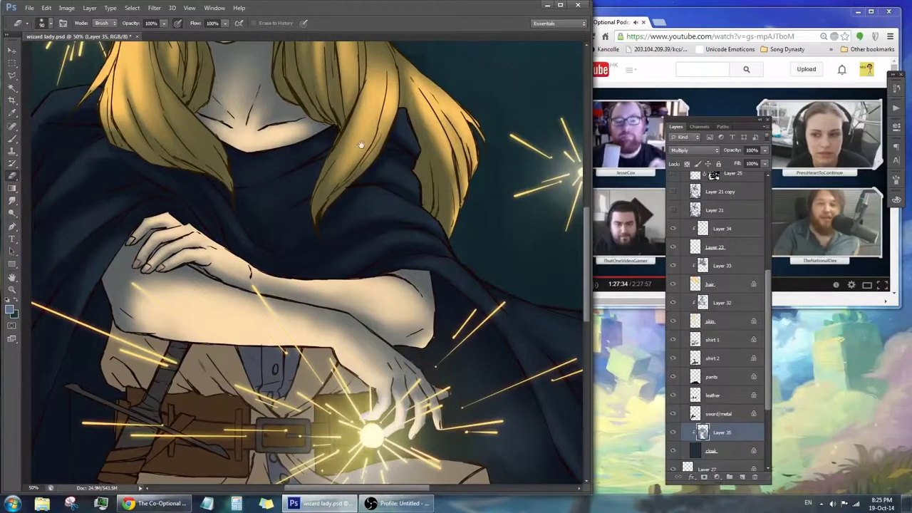
drag(97, 177, 189, 206)
key(b)
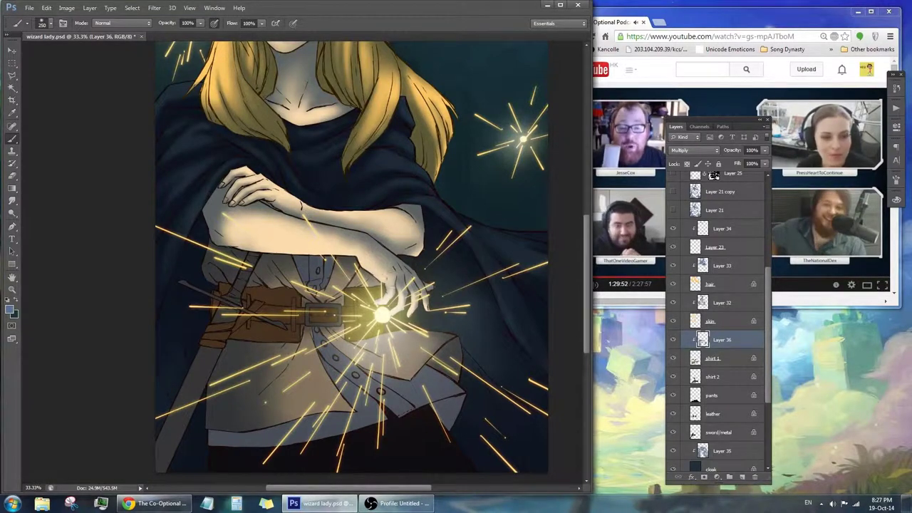
Shade the shirt below the folded arm and beside the belt, erasing some below the belt.
key(ctrl+plus)
key(e)
key(b)
drag(321, 248, 323, 183)
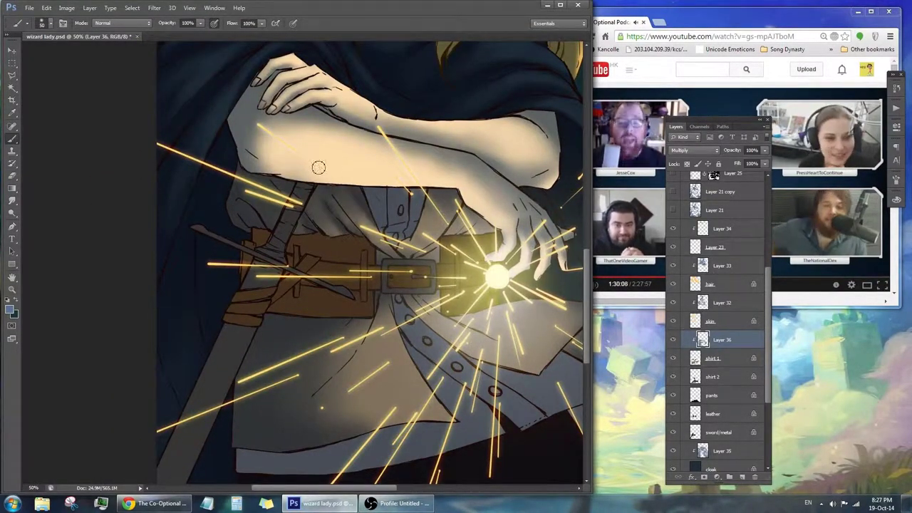
drag(406, 248, 455, 249)
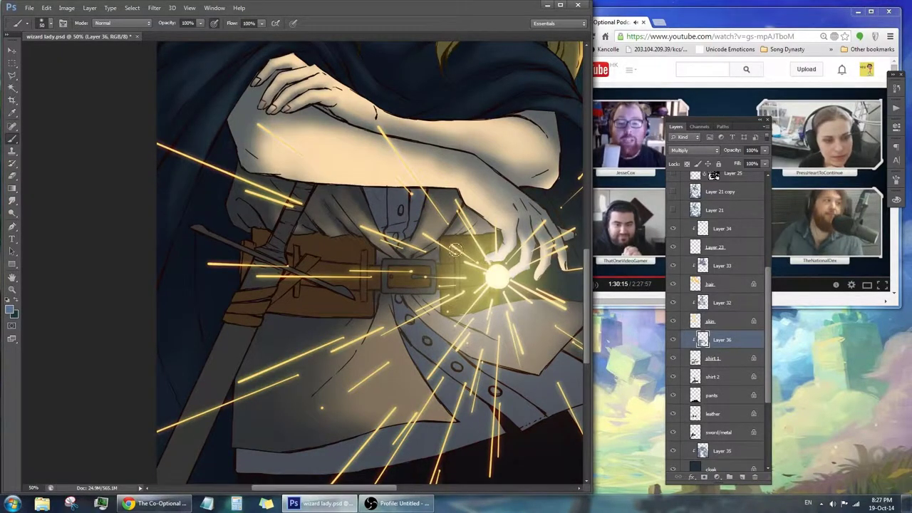
drag(427, 285, 397, 226)
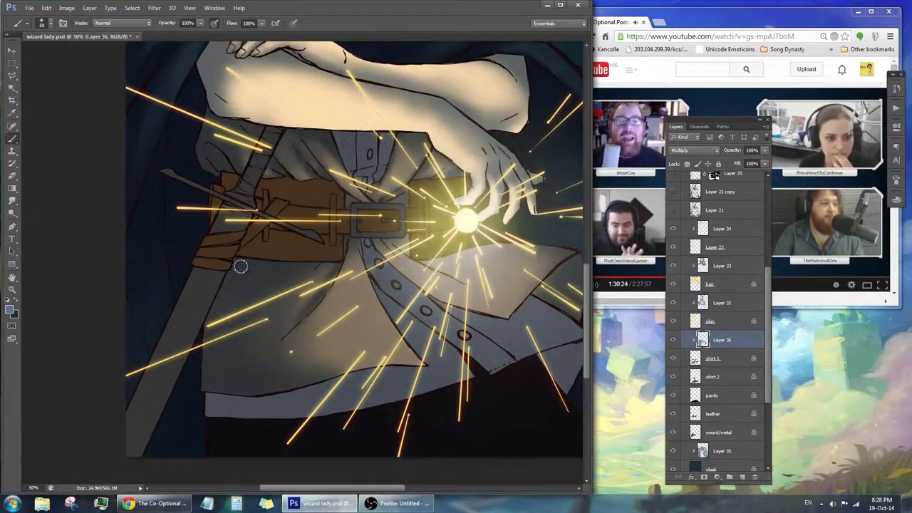
key(e)
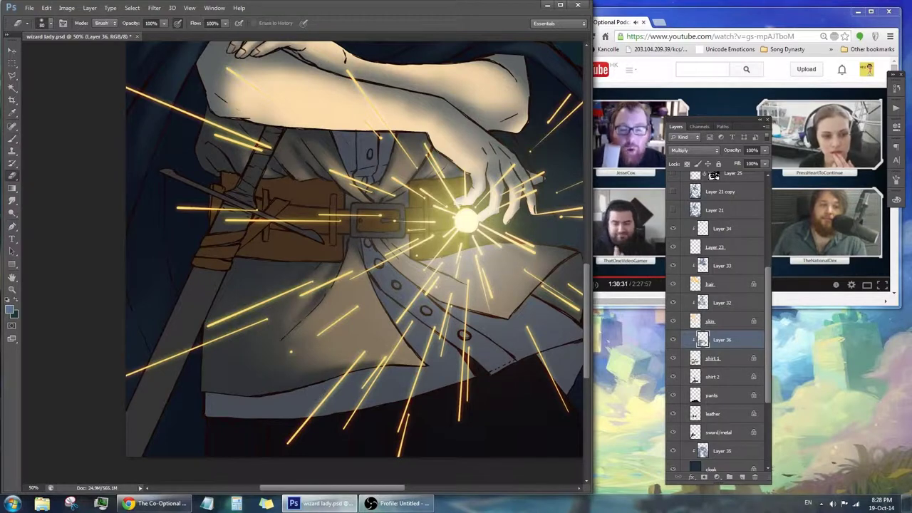
drag(299, 349, 361, 302)
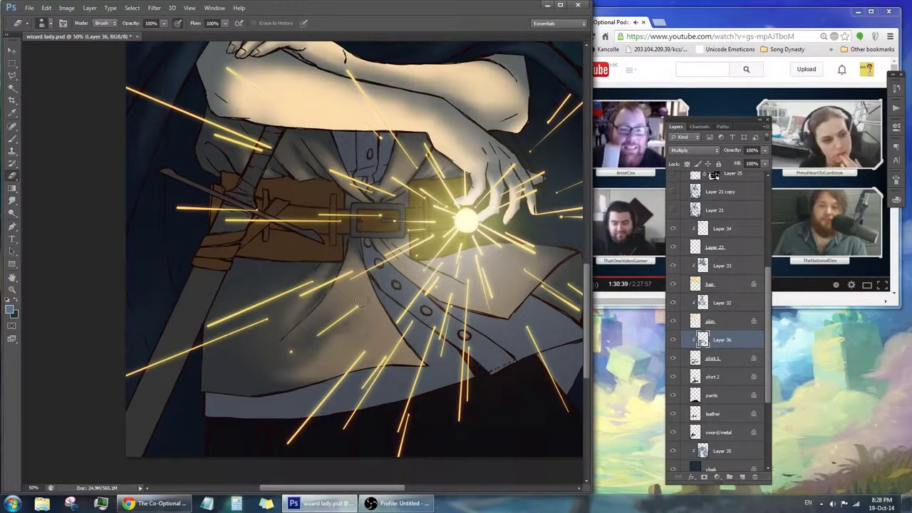
key(b)
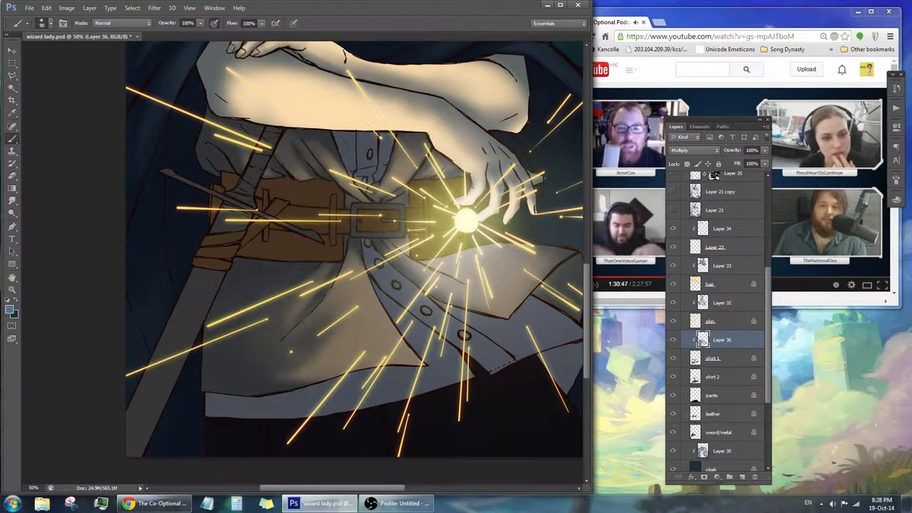
Erase part of the lower shirt shadow, toggling brush and eraser while reframing the view.
drag(377, 246, 314, 238)
key(e)
key(b)
key(e)
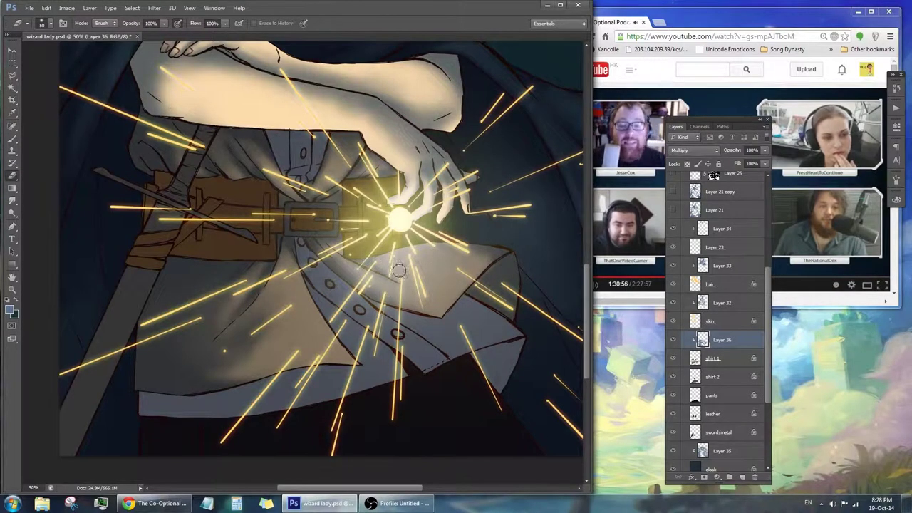
key(b)
key(e)
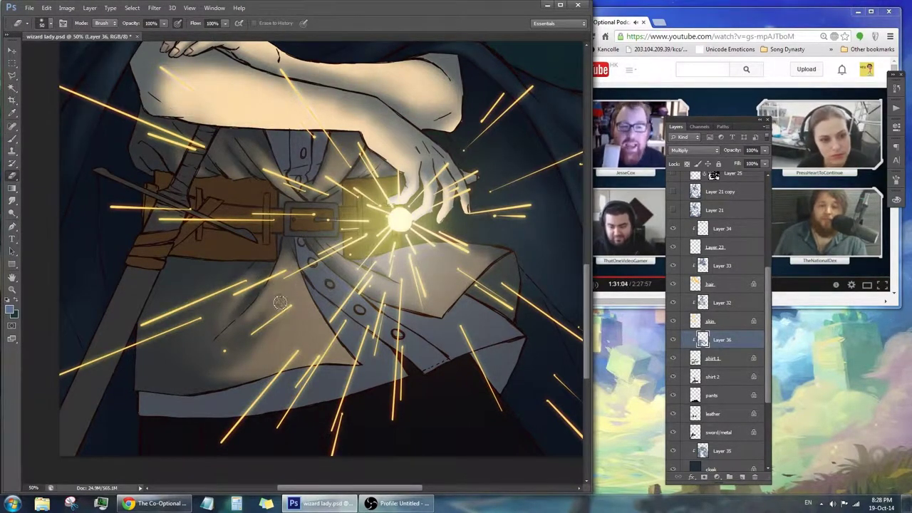
drag(218, 360, 182, 281)
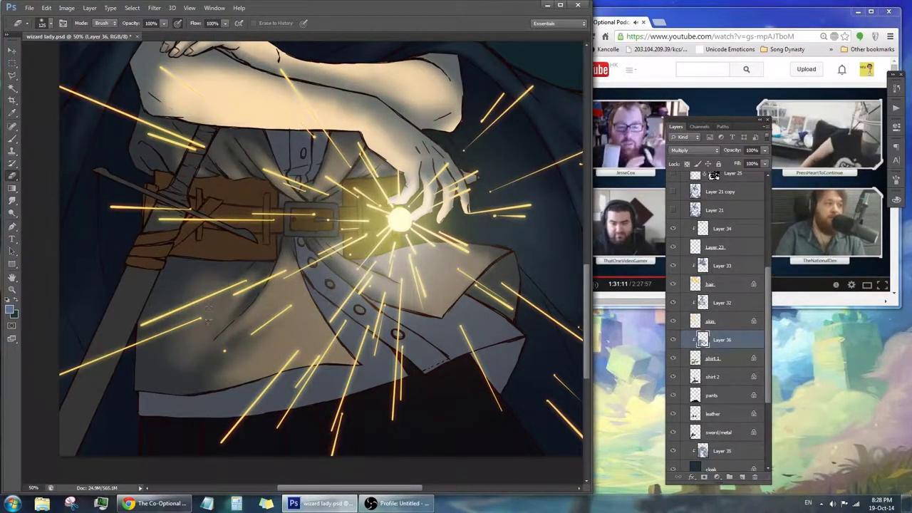
key(b)
drag(518, 282, 486, 367)
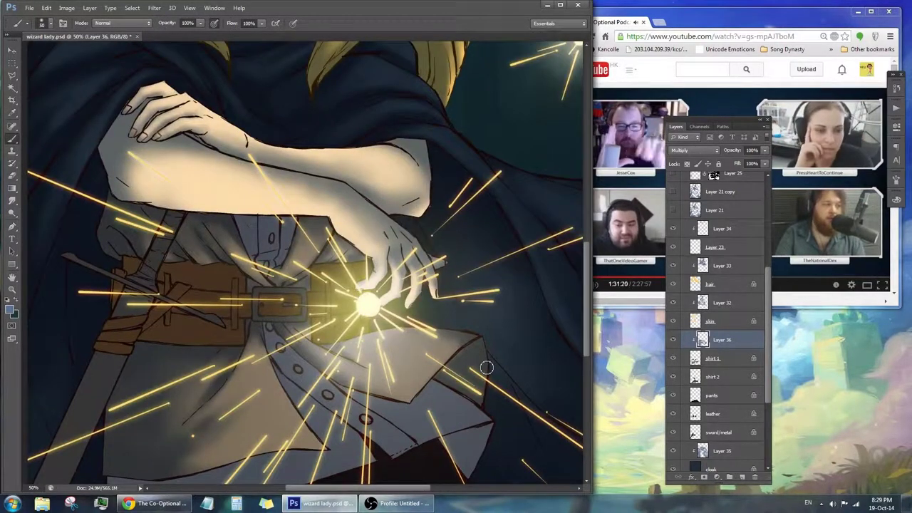
key(ctrl+minus)
key(ctrl+minus)
key(ctrl+plus)
key(e)
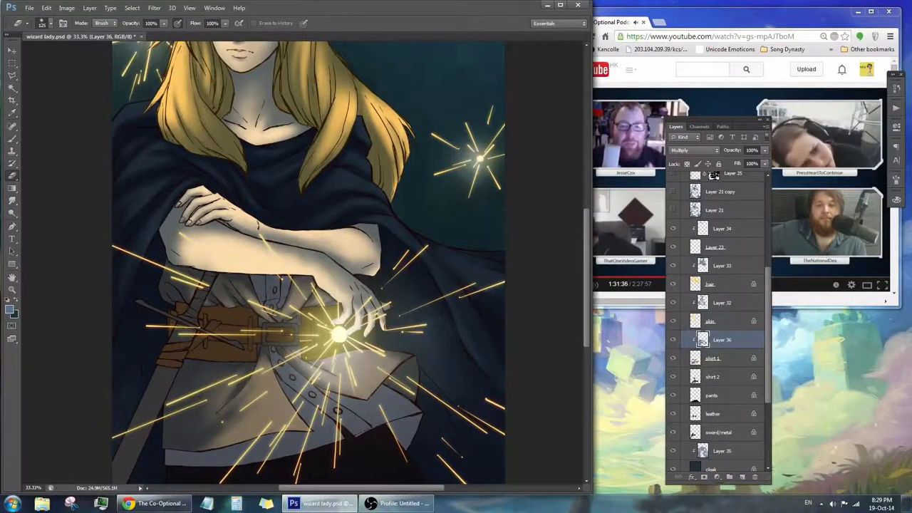
drag(198, 433, 237, 436)
Add a new layer clipped to the shirt 2 layer.
click(713, 376)
key(ctrl+shift+alt+n)
key(ctrl+alt+g)
key(b)
Paint dark shading over the lower shirt with a 300 px brush.
drag(385, 400, 392, 340)
key(bracketright)
key(bracketright)
key(bracketright)
drag(299, 217, 332, 342)
drag(213, 392, 363, 385)
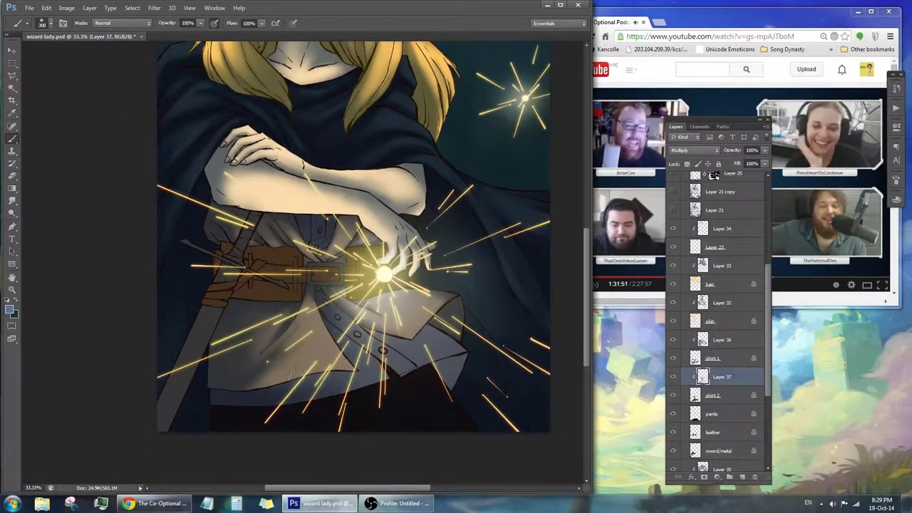
drag(421, 327, 416, 384)
Zoom in on the belt and shirt, enlarge the brush, and select Layer 39.
key(ctrl+plus)
key(e)
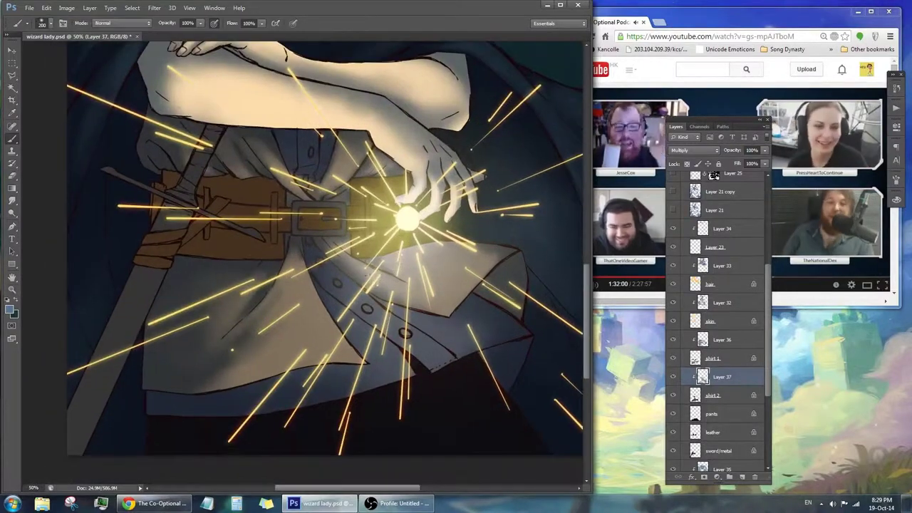
key(b)
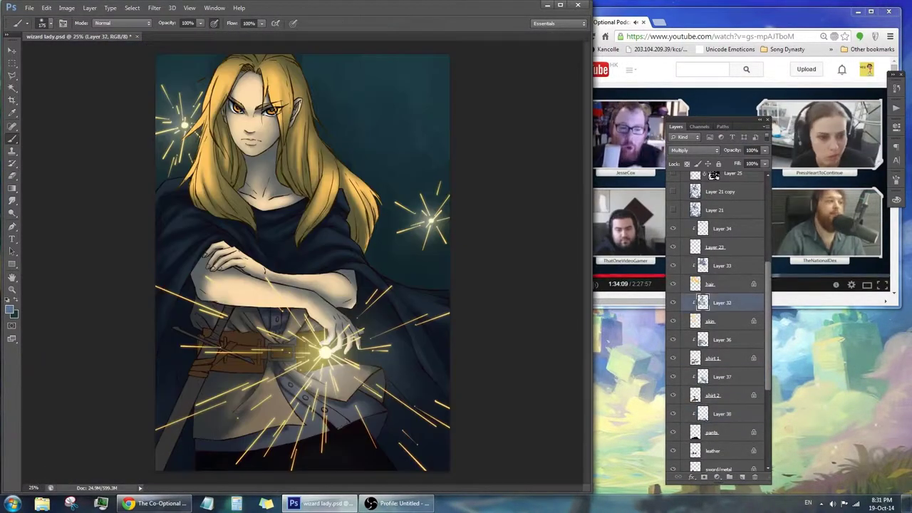
key(bracketright)
key(bracketright)
key(bracketright)
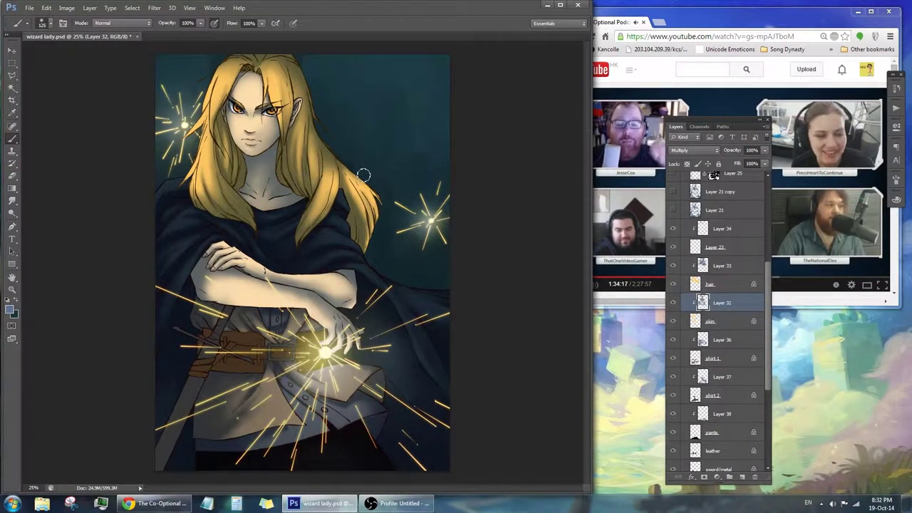
scroll(719, 321, down, 3)
click(721, 397)
Set Layer 39 to Multiply and paint belt shadows with a 175 px brush.
key(z)
click(307, 349)
click(695, 150)
click(686, 186)
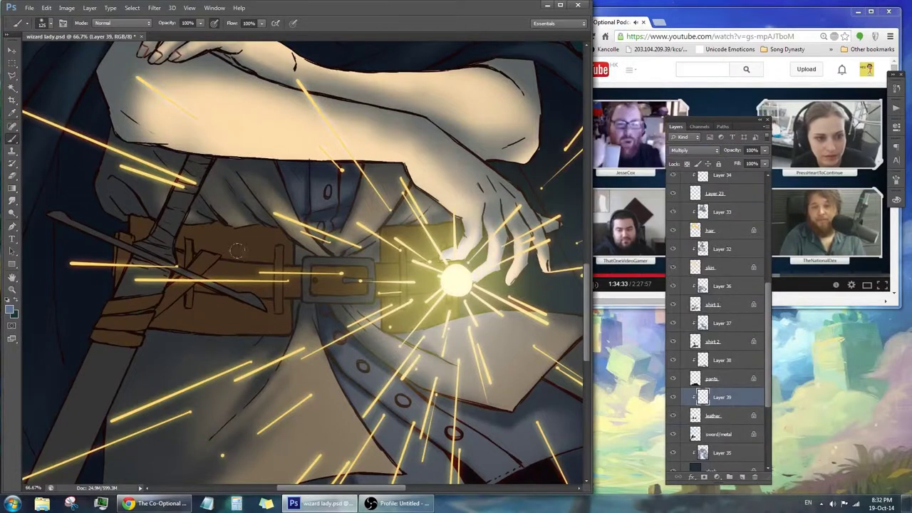
key(bracketright)
key(bracketright)
drag(209, 339, 136, 228)
Refine the belt shadows with eraser and brush, zoomed out to the whole torso.
key(e)
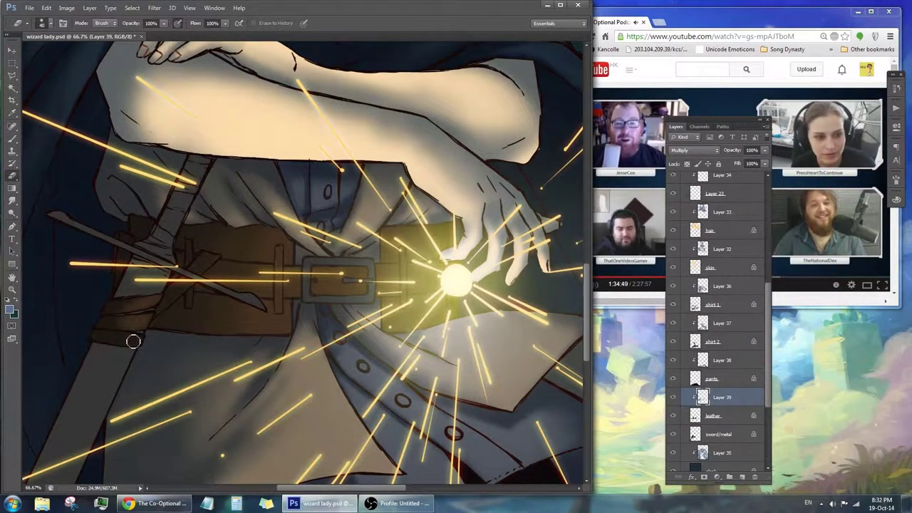
key(b)
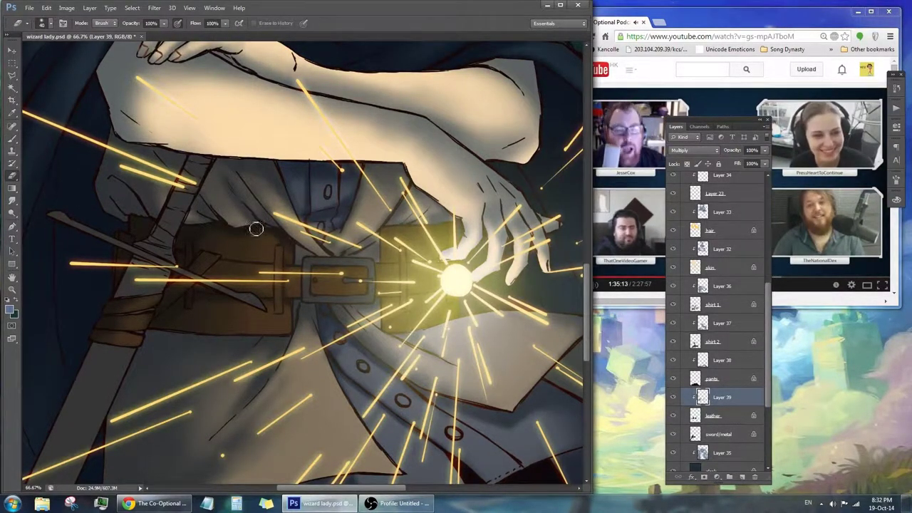
key(ctrl+minus)
key(ctrl+minus)
key(e)
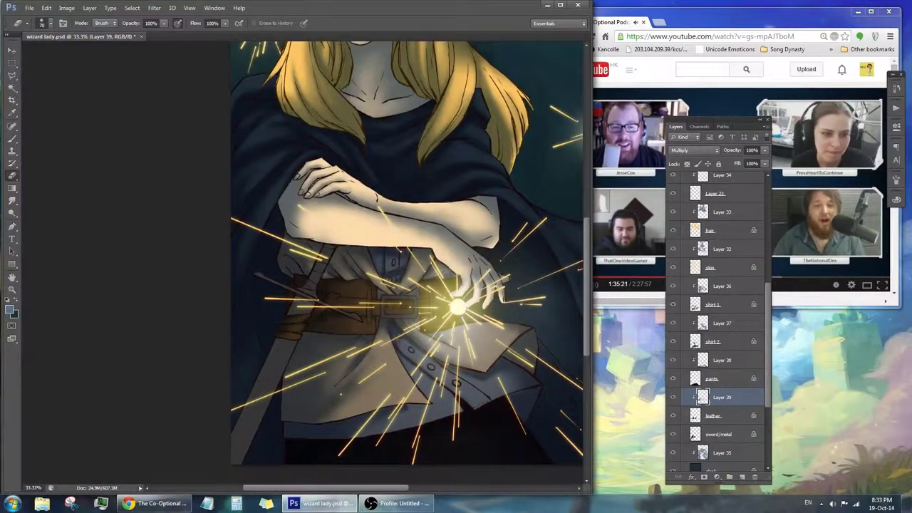
key(b)
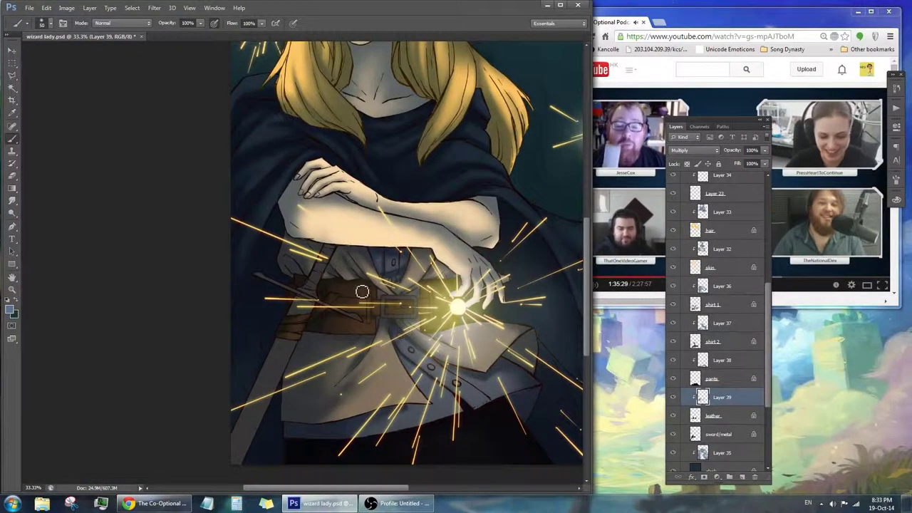
drag(336, 289, 300, 303)
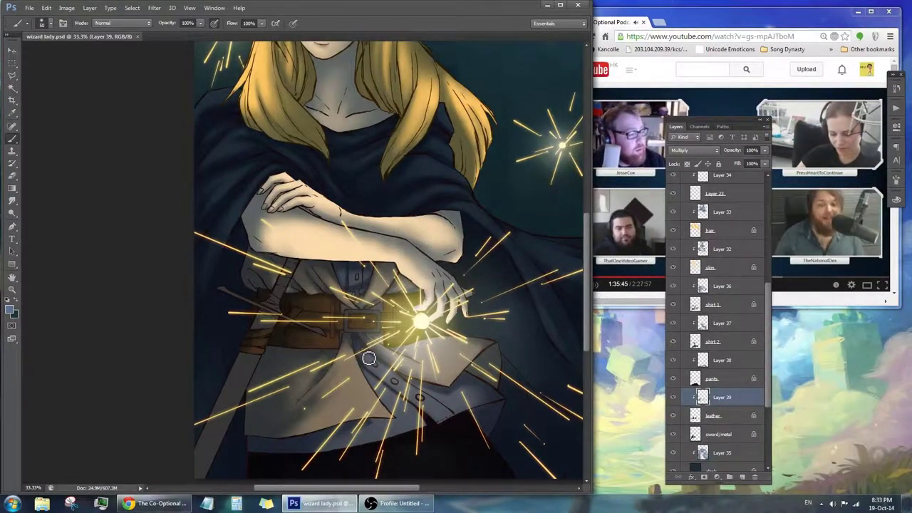
Add a new clipped Layer 40 and paint shading down the sword.
key(alt+bracketleft)
key(alt+bracketleft)
key(ctrl+shift+n)
key(Return)
mouse_move(258, 315)
mouse_down()
mouse_move(215, 414)
mouse_move(200, 476)
mouse_up()
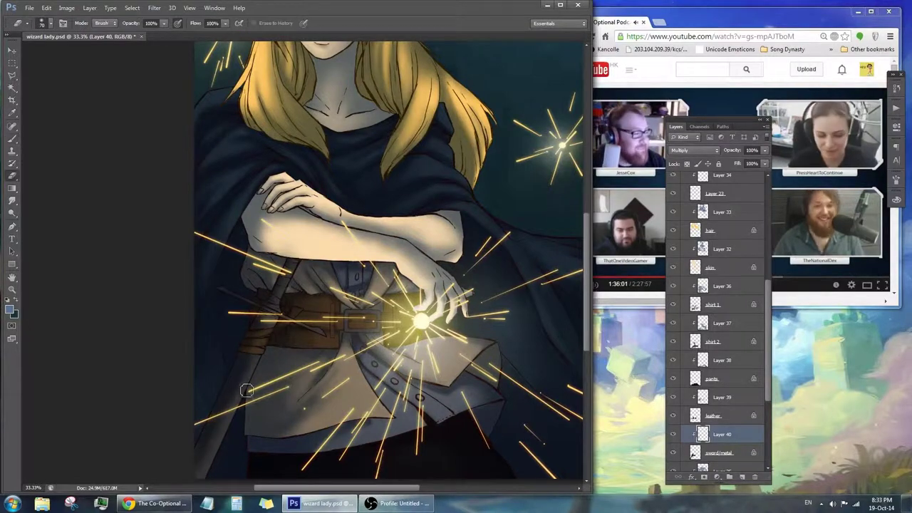
drag(235, 401, 199, 476)
scroll(306, 314, up, 1)
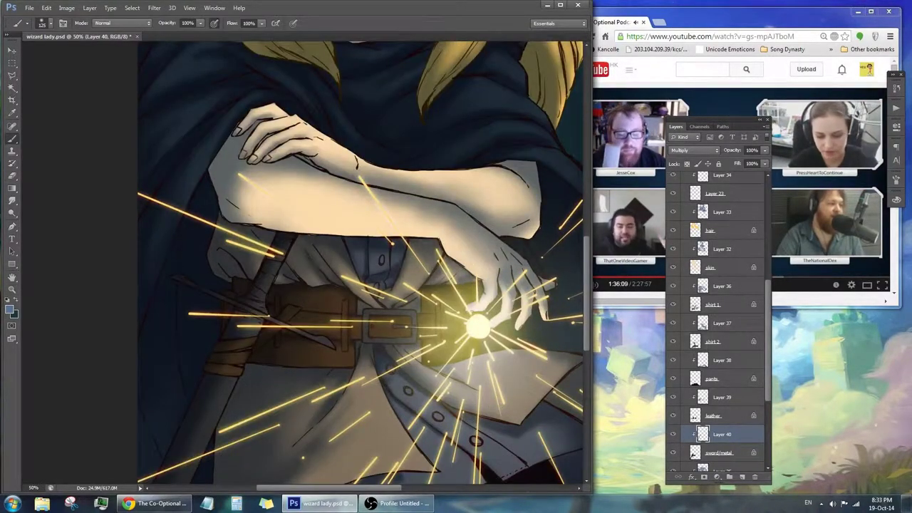
drag(237, 304, 247, 246)
scroll(270, 206, down, 1)
scroll(280, 222, down, 1)
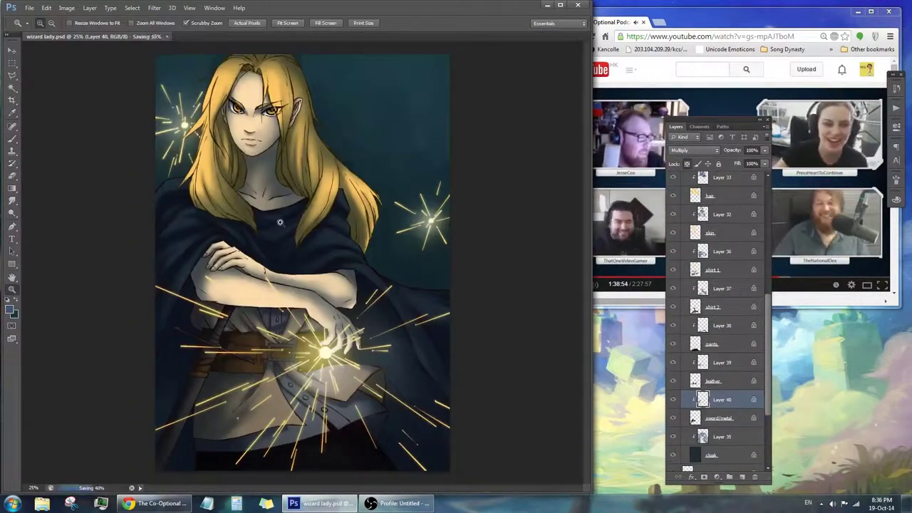
Shift Layer 32's skin shading to Hue +180 and Saturation -26.
click(722, 214)
key(b)
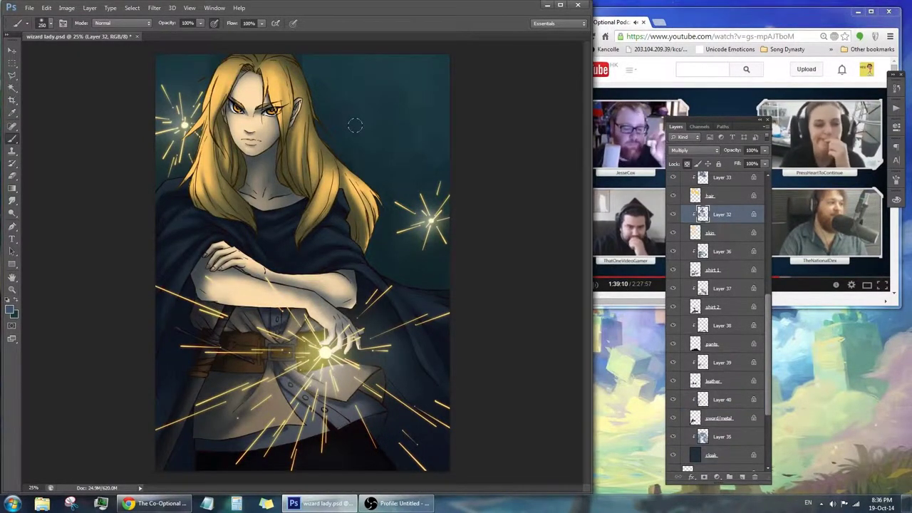
key(ctrl+u)
mouse_move(735, 349)
mouse_down()
mouse_move(779, 356)
mouse_move(722, 372)
mouse_up()
drag(779, 349, 783, 349)
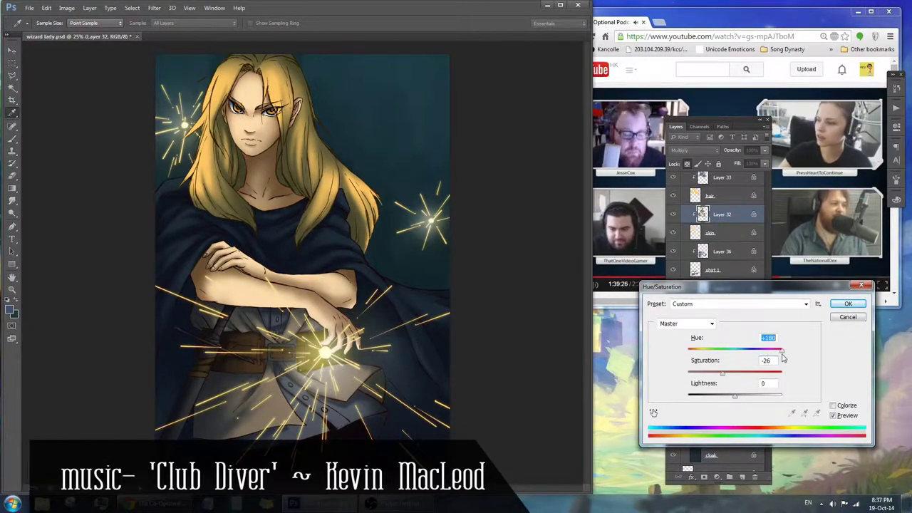
click(848, 303)
Accept a red-brown foreground colour and lasso the neck and chest area.
click(11, 308)
click(841, 285)
key(b)
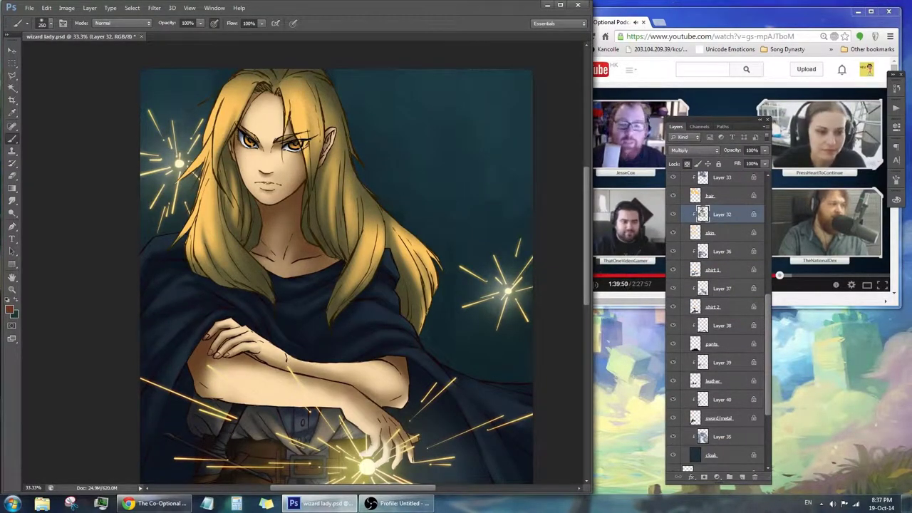
key(ctrl+plus)
key(l)
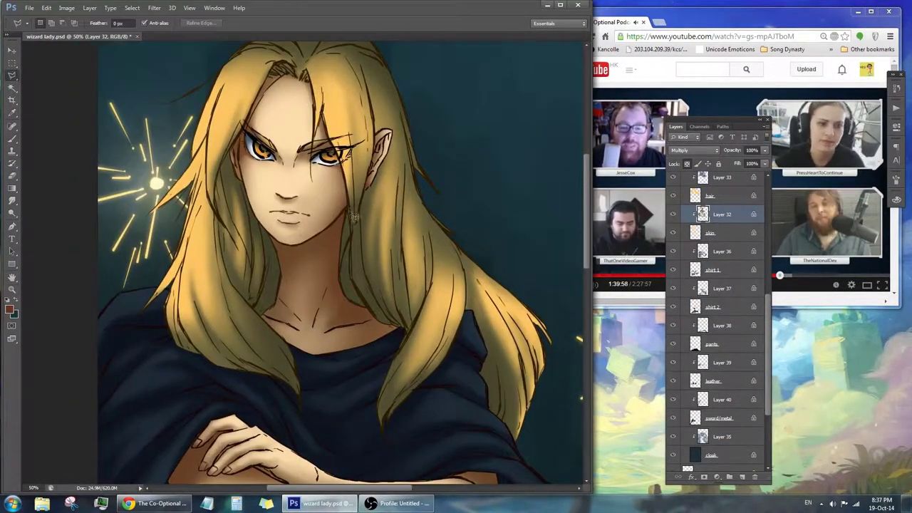
drag(322, 401, 349, 216)
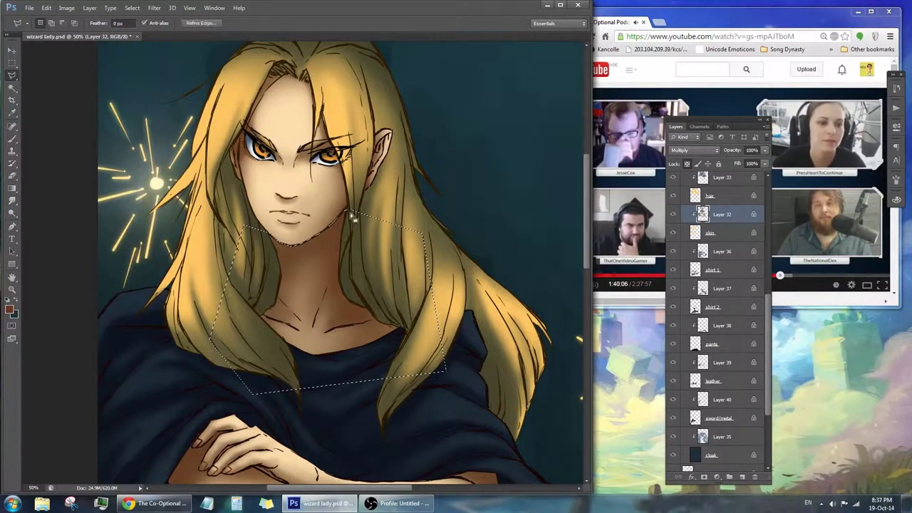
Sample a colour and choose a purple-grey foreground shade, then zoom out.
key(i)
click(11, 308)
click(774, 322)
click(654, 372)
click(868, 286)
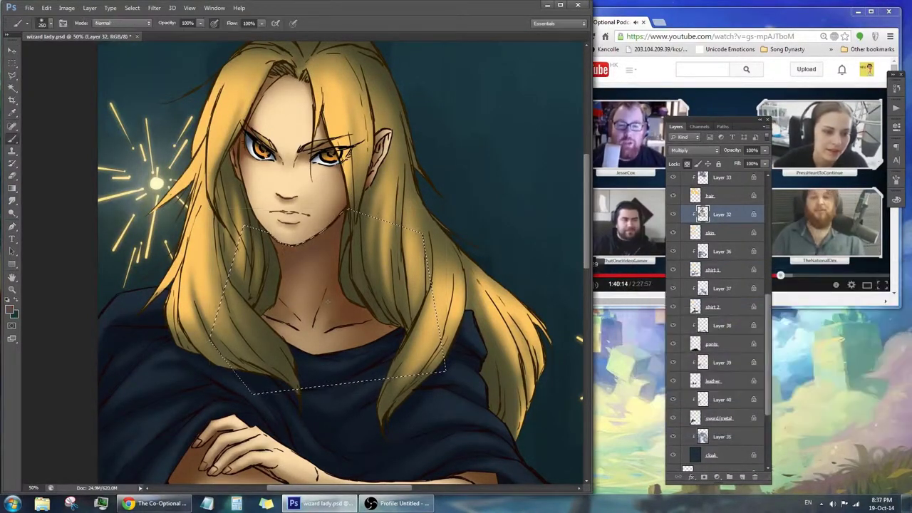
key(z)
alt+click(378, 260)
Set the foreground colour to deep purple 372248 and clear the neck selection.
key(i)
click(11, 308)
key(Escape)
click(10, 308)
click(867, 286)
key(ctrl+d)
key(b)
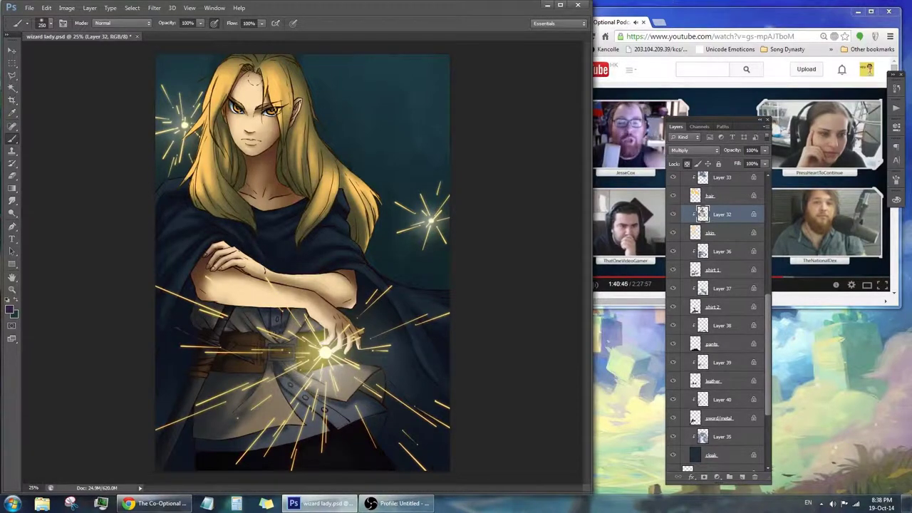
Shift Layer 33's hair hue by +145 to orange.
click(723, 253)
click(722, 177)
key(ctrl+u)
drag(734, 348, 776, 349)
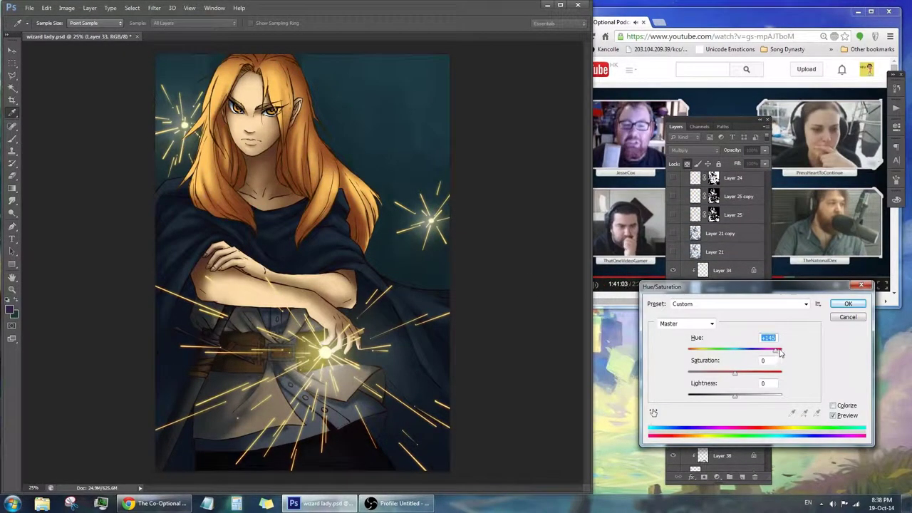
click(848, 303)
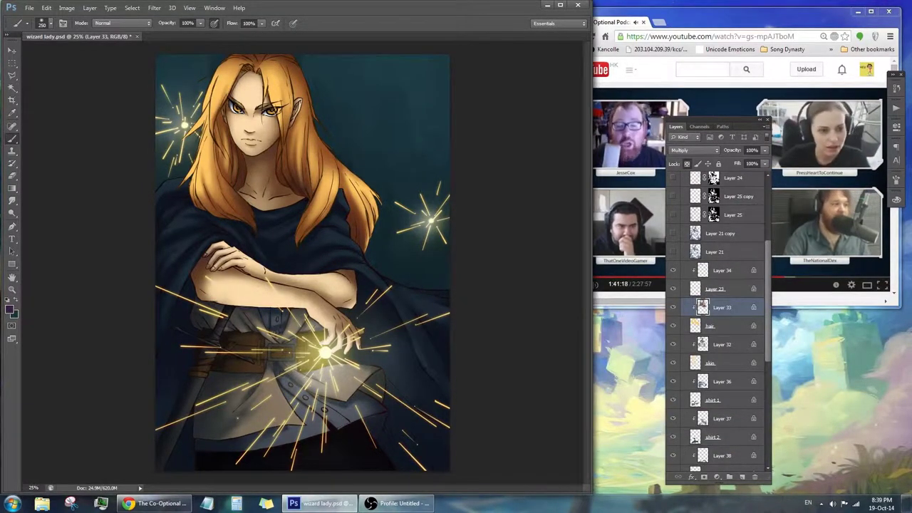
Shift Layer 36's shirt shading hue by -180 to brown.
scroll(719, 320, down, 2)
click(722, 341)
key(ctrl+u)
drag(769, 334, 755, 335)
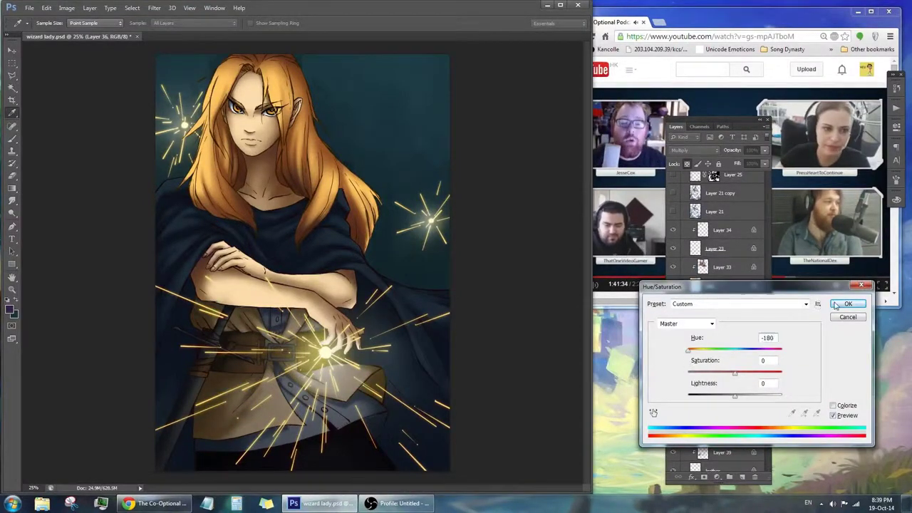
key(Return)
key(alt+bracketleft)
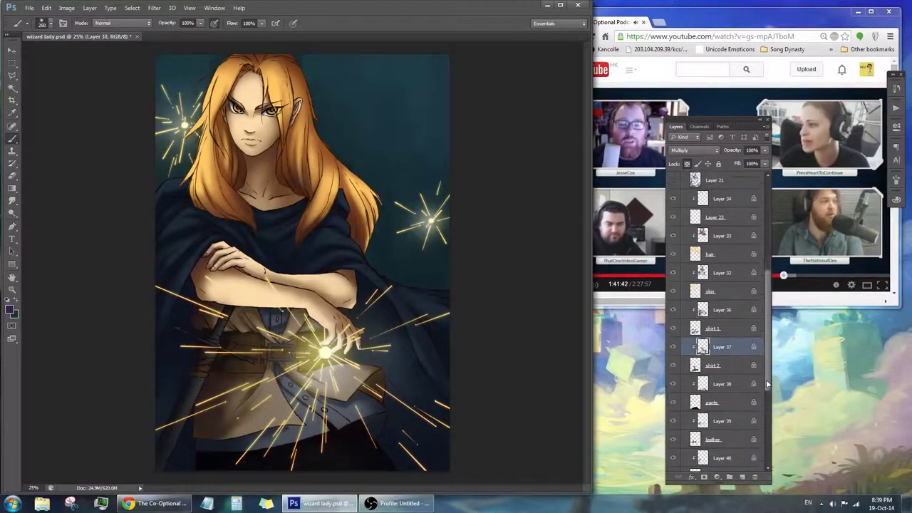
Apply a Hue/Saturation adjustment to Layer 39's belt shading.
click(721, 350)
scroll(723, 346, down, 2)
key(ctrl+u)
key(Return)
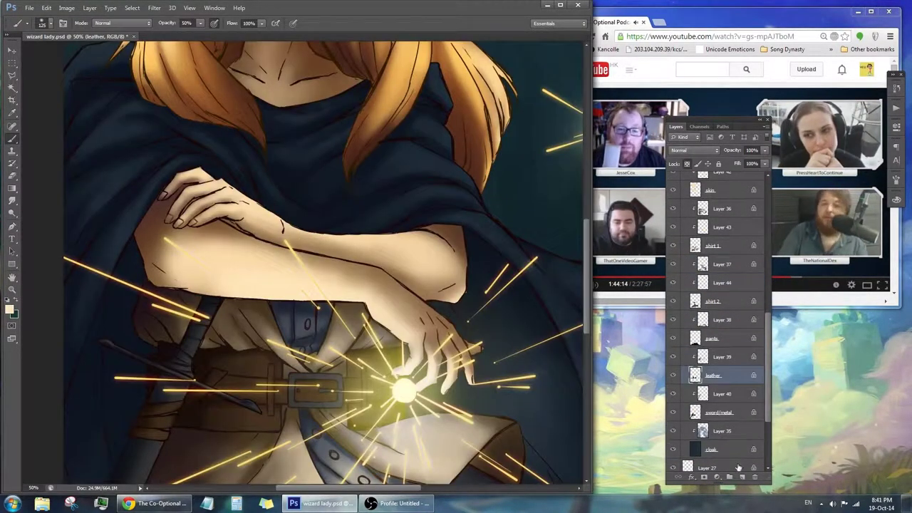
Zoom and pan to frame the belt and buckle, then add a new layer.
key(z)
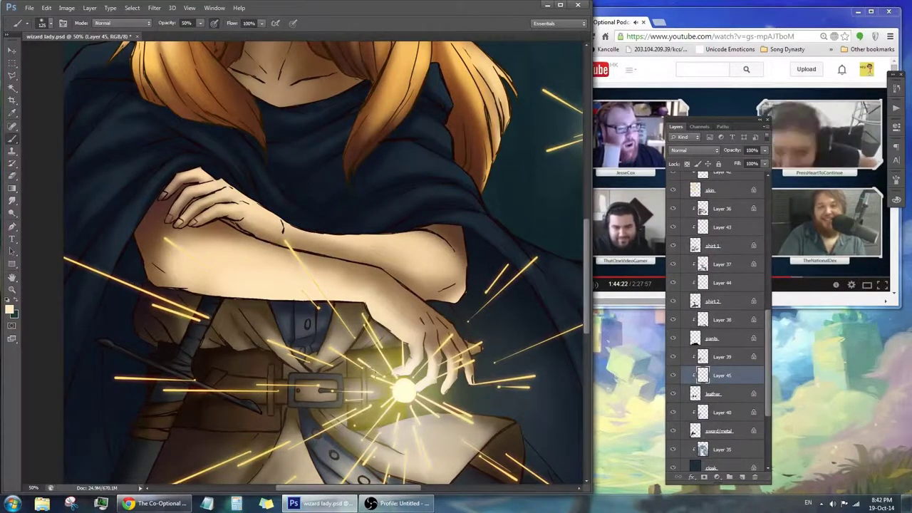
alt+click(392, 345)
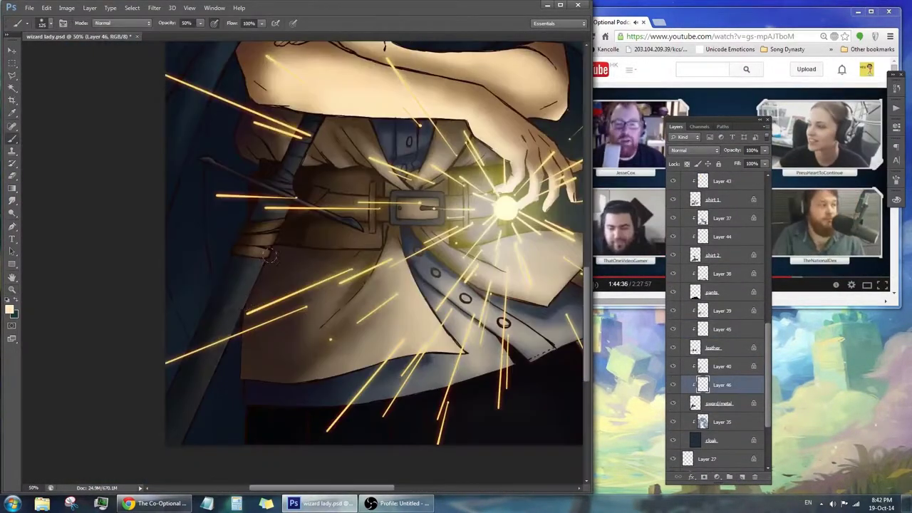
drag(308, 193, 298, 268)
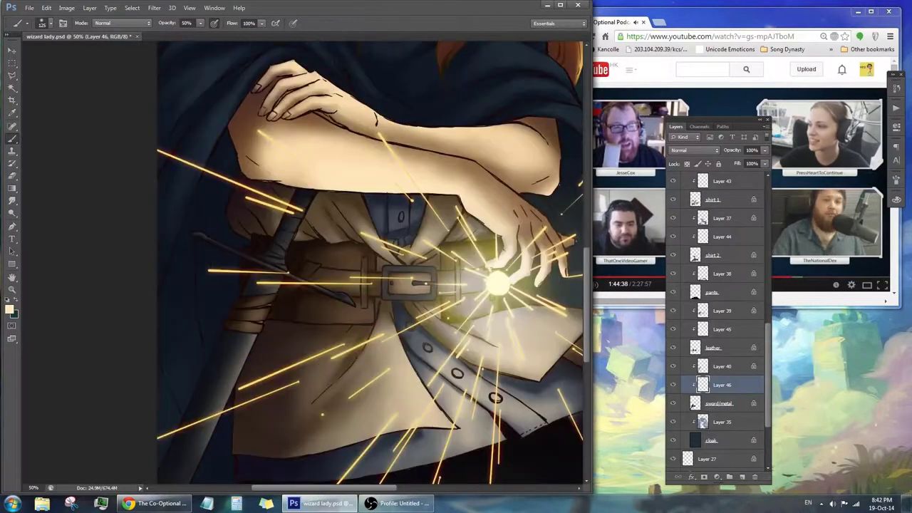
key(z)
click(327, 237)
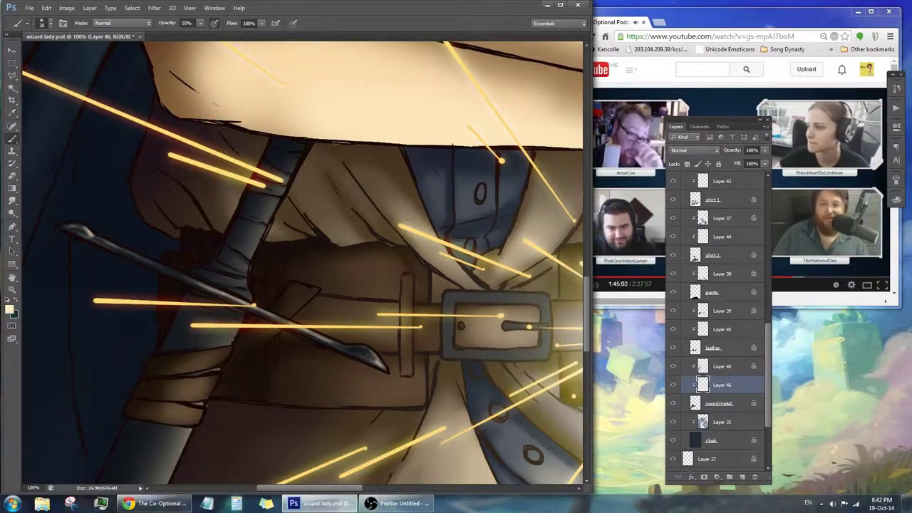
key(z)
drag(250, 230, 302, 307)
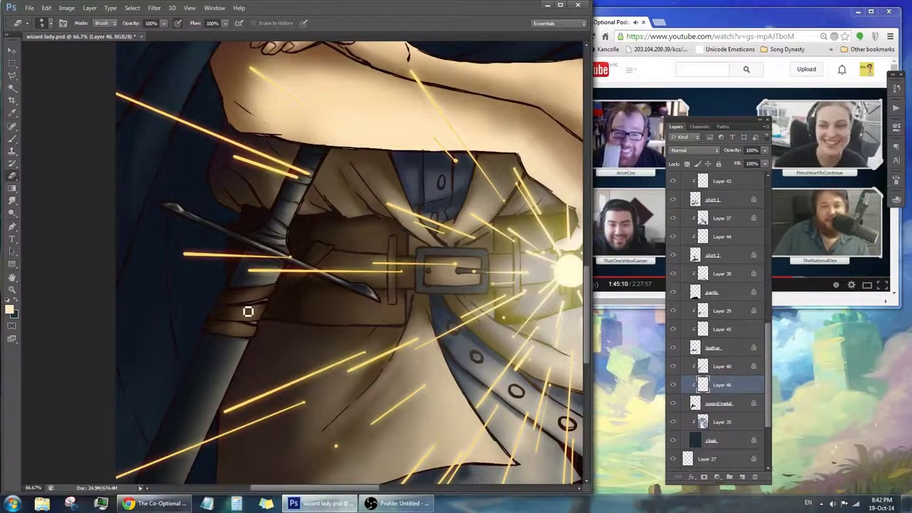
key(ctrl+minus)
key(ctrl+minus)
key(ctrl+minus)
key(ctrl+shift+n)
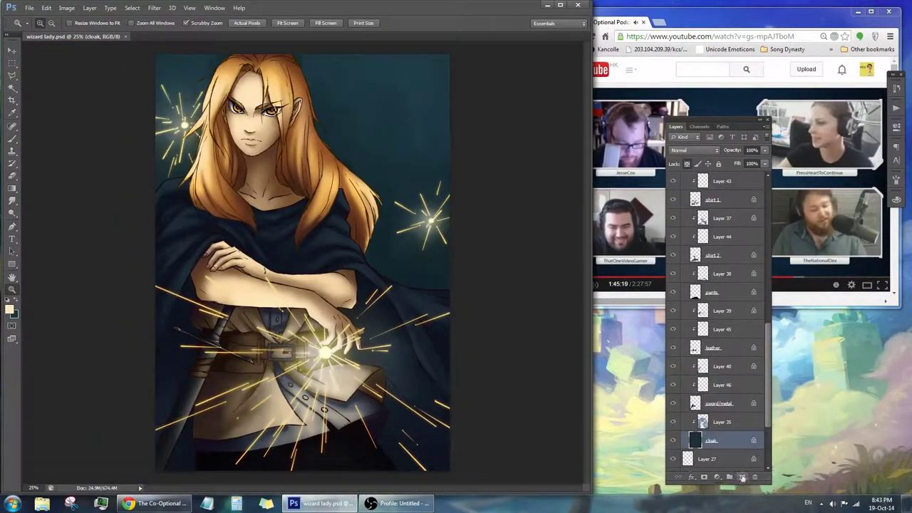
Paint spark glow on the cloak at 50% opacity, erase excess, and save.
key(b)
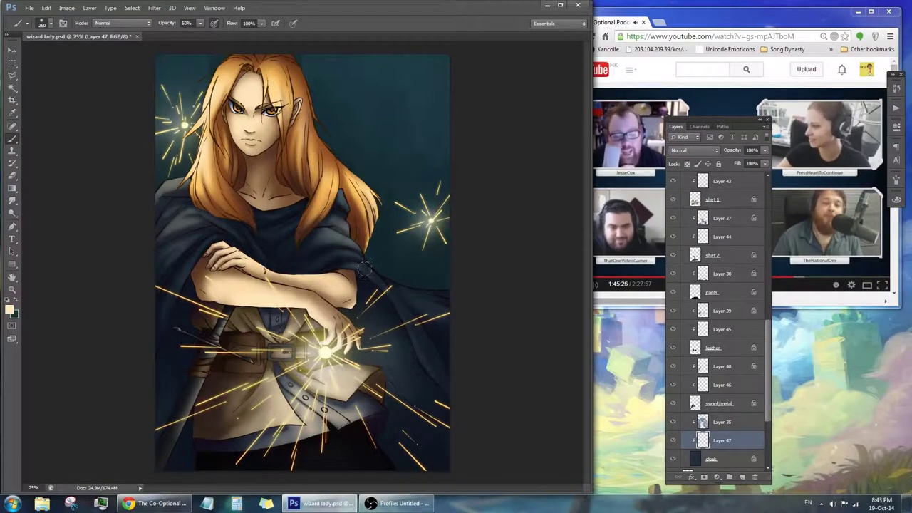
key(e)
key(b)
key(5)
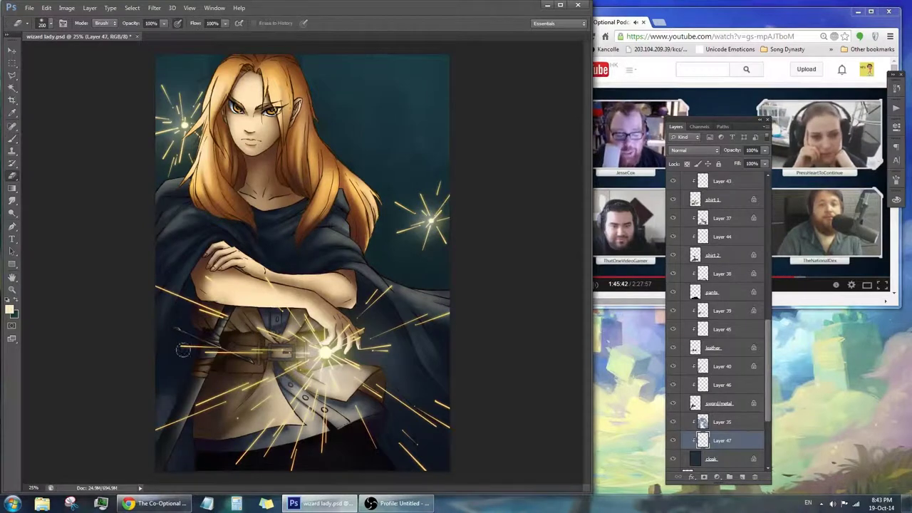
key(e)
key(ctrl+s)
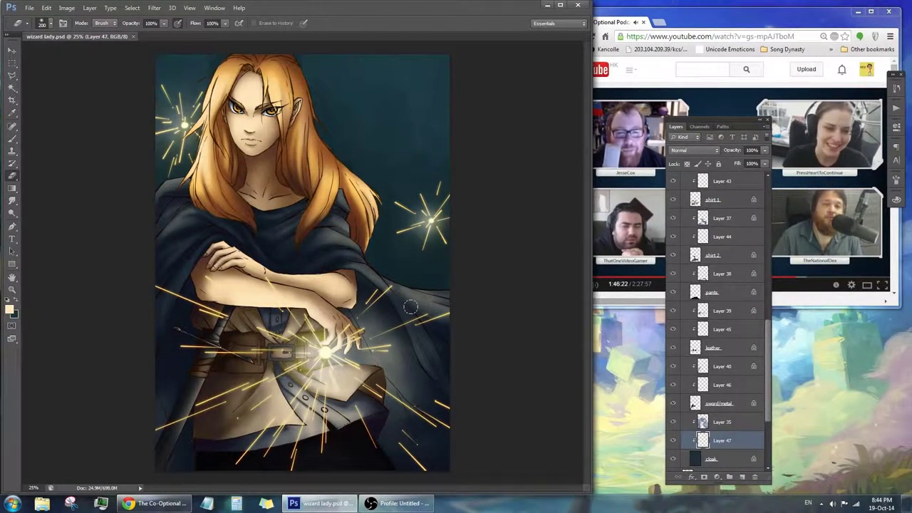
Select Layer 32's skin shading, add a stroke, and zoom out to the whole illustration.
scroll(762, 354, up, 4)
click(722, 256)
key(b)
scroll(235, 256, up, 2)
drag(163, 328, 270, 285)
key(ctrl+minus)
key(ctrl+minus)
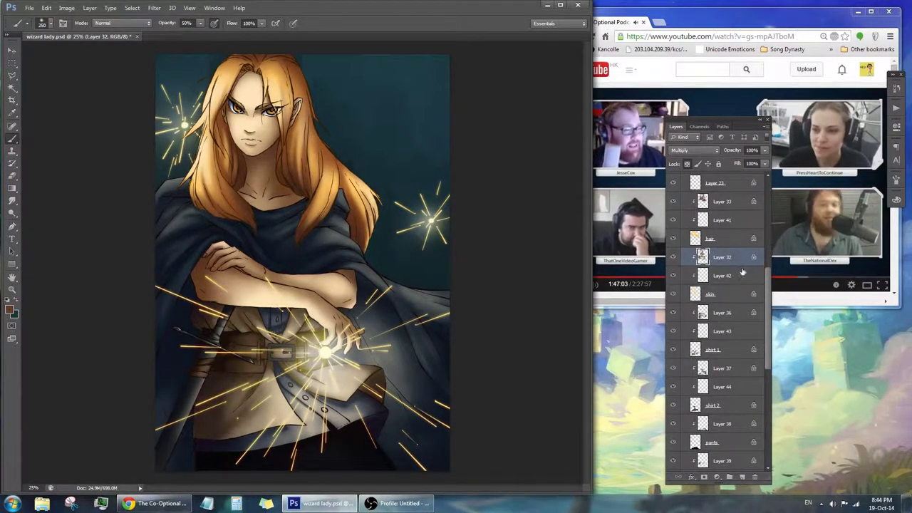
Set the Layer 47 cloak light to Color Dodge blending.
scroll(732, 297, down, 5)
shift+click(711, 381)
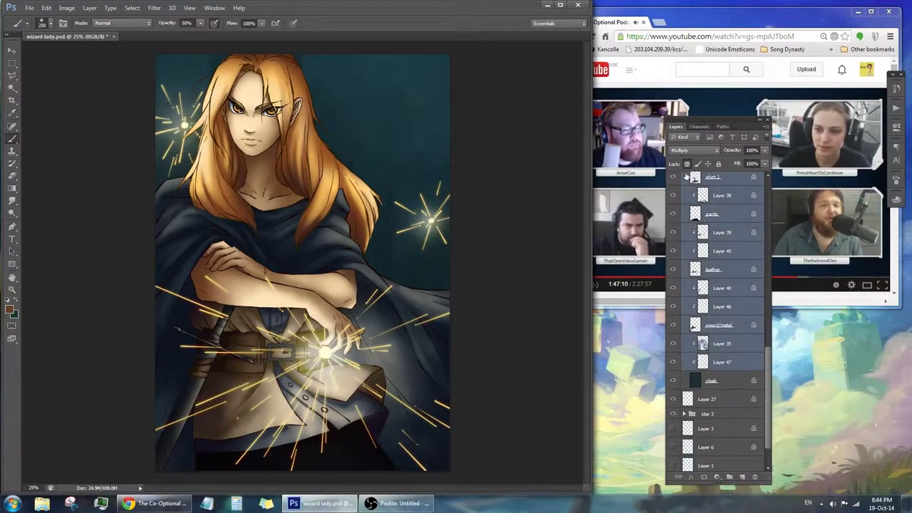
click(702, 360)
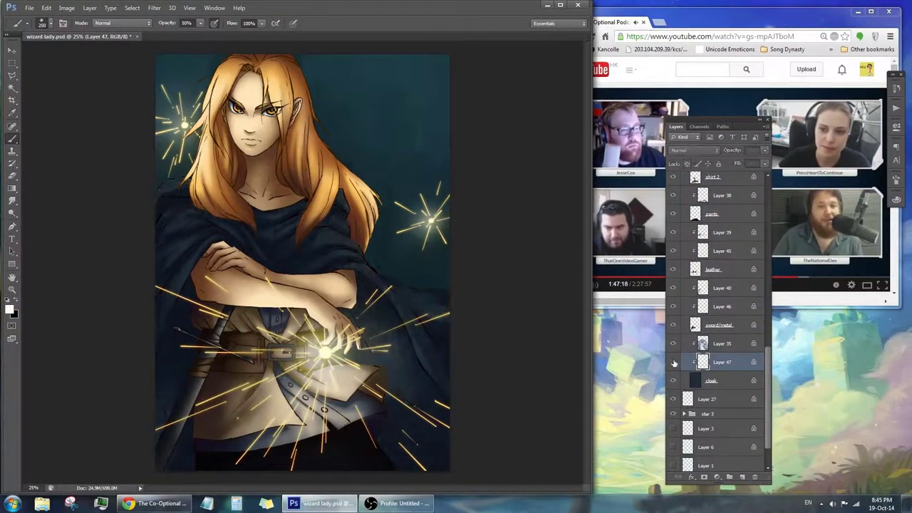
click(694, 149)
click(691, 248)
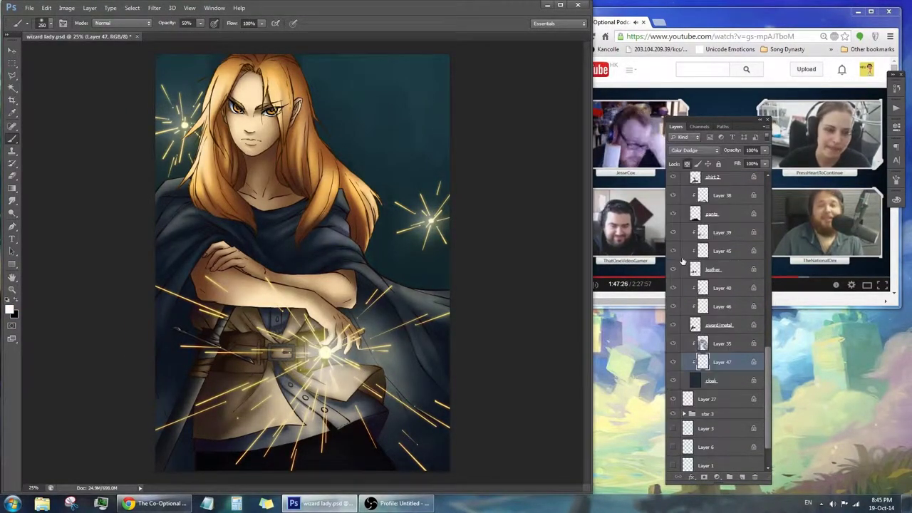
key(ctrl+plus)
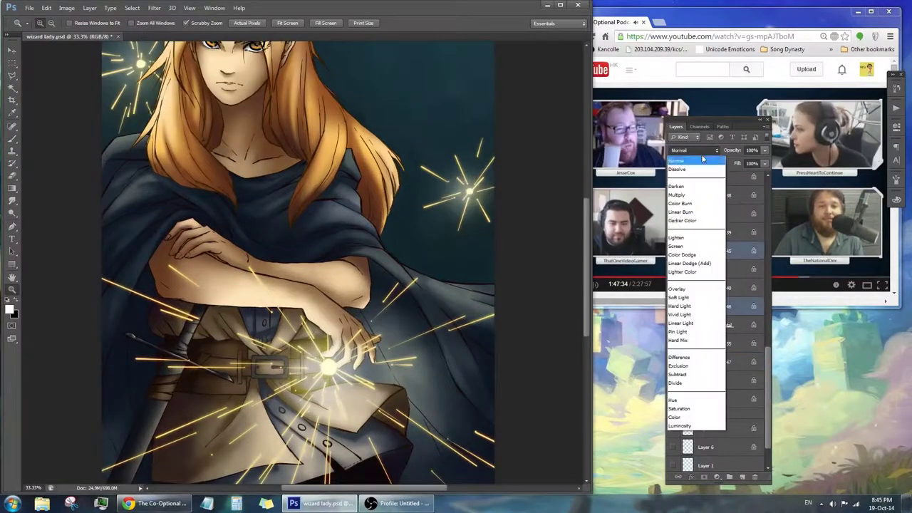
Set the highlight Layers 45 and 41–44 to Color Dodge together.
click(716, 250)
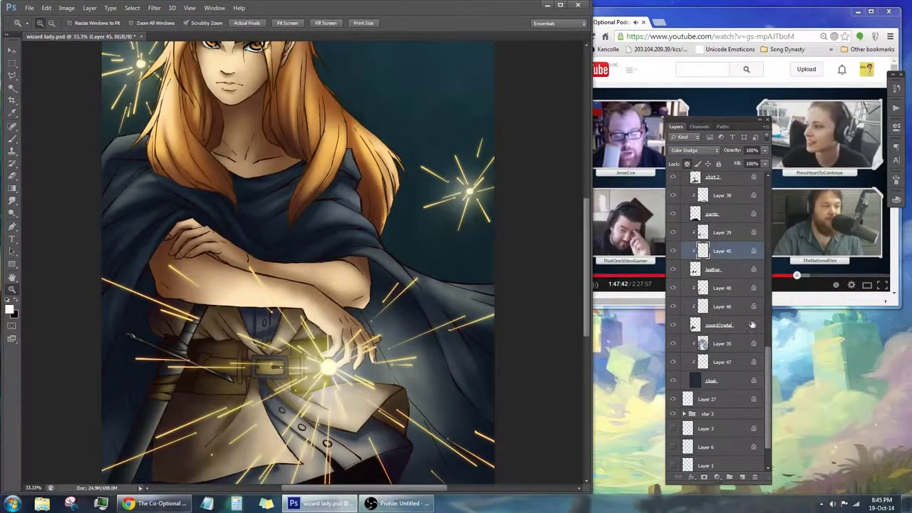
scroll(719, 285, up, 5)
ctrl+click(721, 382)
ctrl+click(721, 438)
scroll(721, 356, up, 1)
ctrl+click(721, 350)
ctrl+click(722, 295)
click(695, 149)
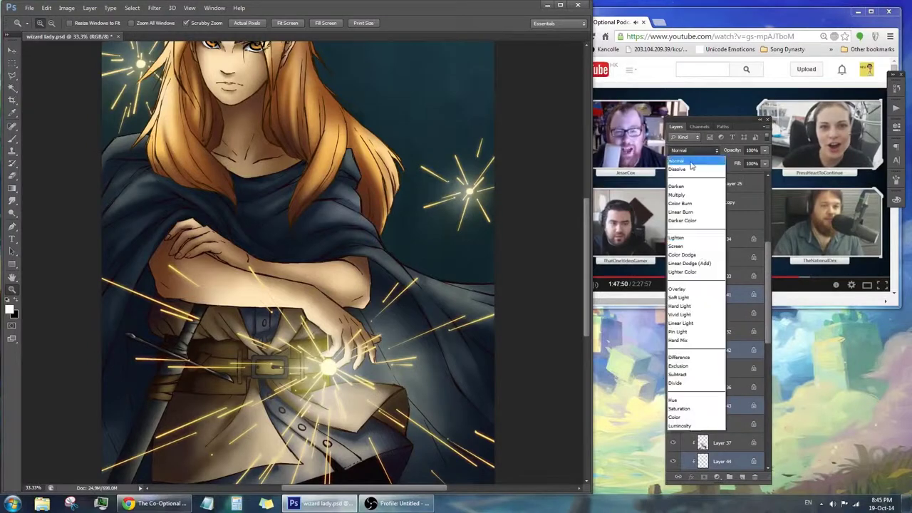
click(691, 248)
Try Overlay on Layer 42, then return it to Normal blending.
alt+click(479, 330)
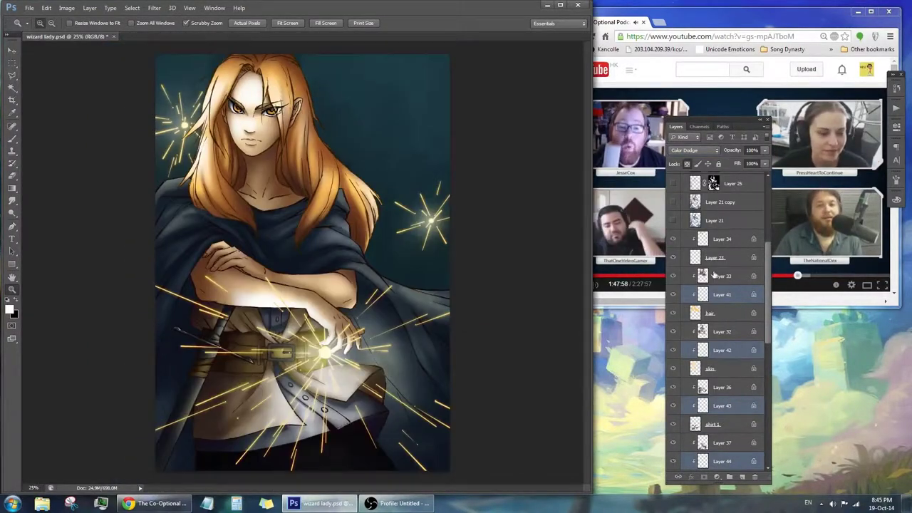
click(721, 350)
click(692, 151)
click(678, 274)
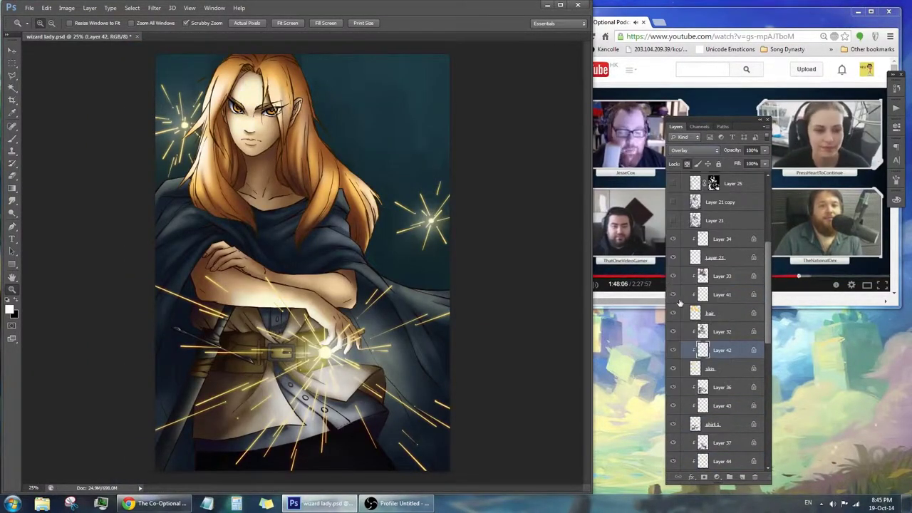
click(695, 150)
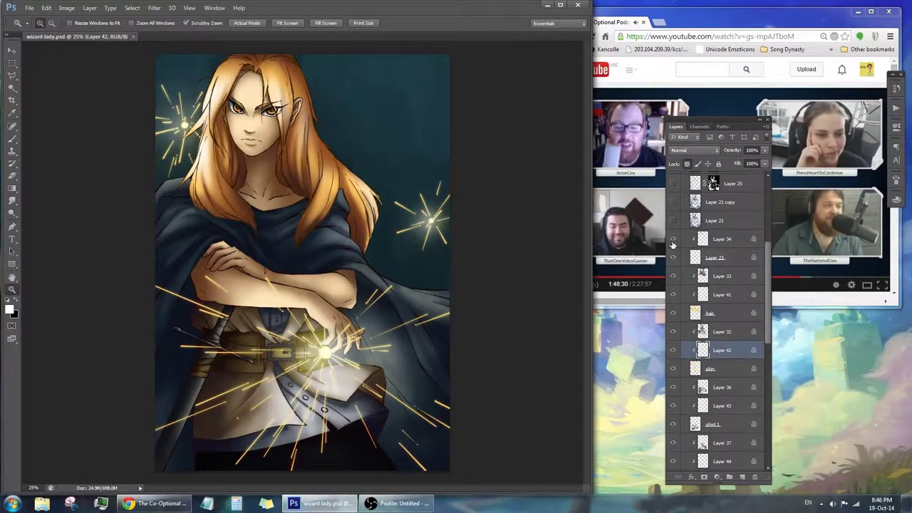
scroll(720, 320, up, 5)
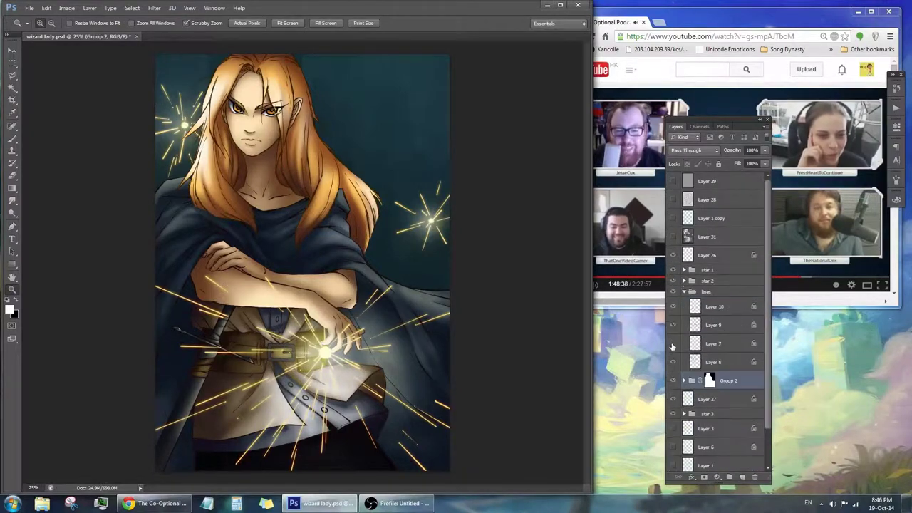
Save the painting with Ctrl+S and select the Layer 33 Multiply shading layer.
click(287, 370)
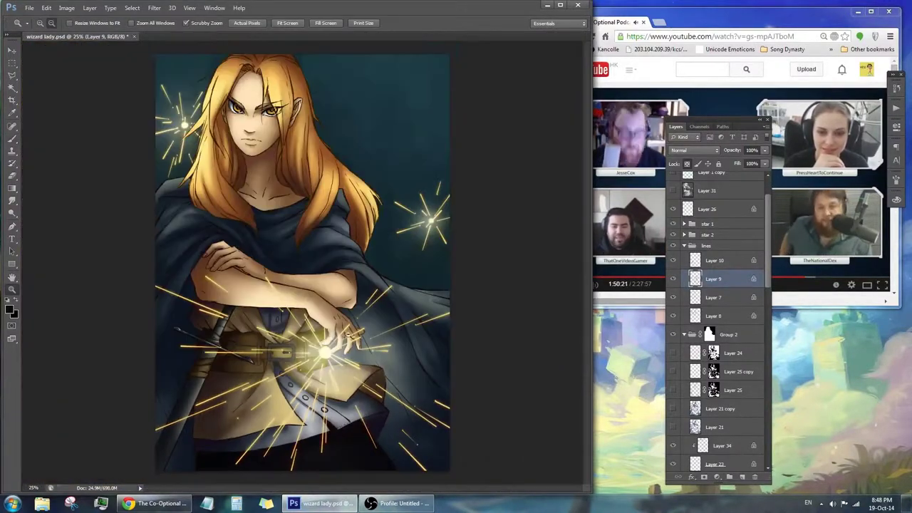
key(ctrl+s)
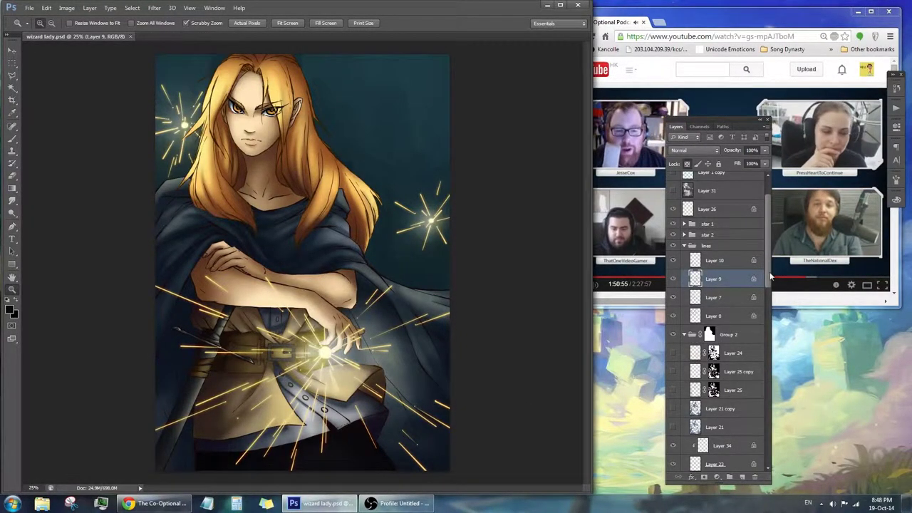
scroll(720, 299, down, 5)
click(719, 336)
click(721, 281)
Load a purple brush colour for face shadows, then view the whole illustration.
key(b)
scroll(247, 153, up, 2)
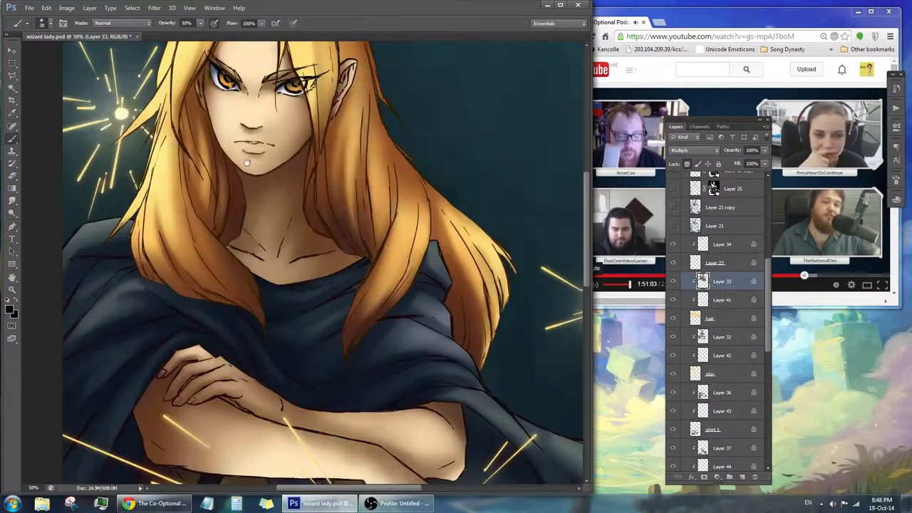
drag(248, 153, 284, 225)
click(10, 307)
click(862, 278)
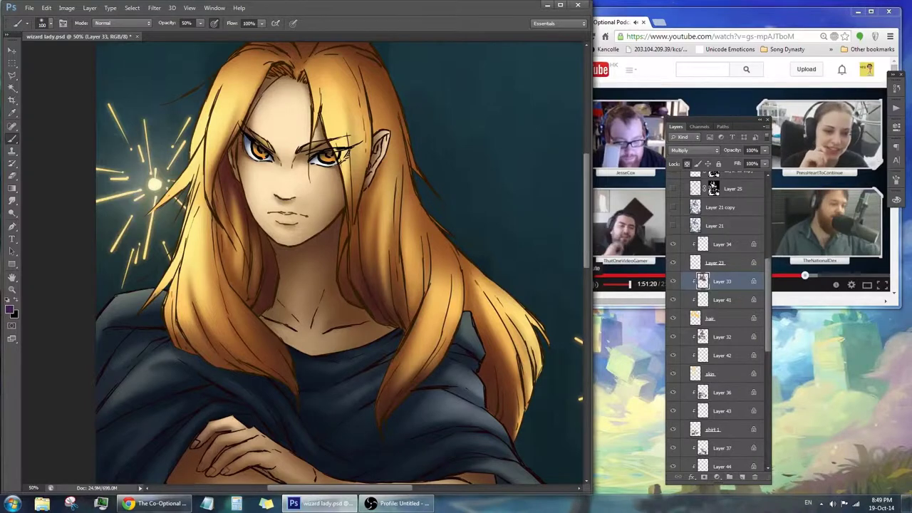
key(z)
alt+click(466, 320)
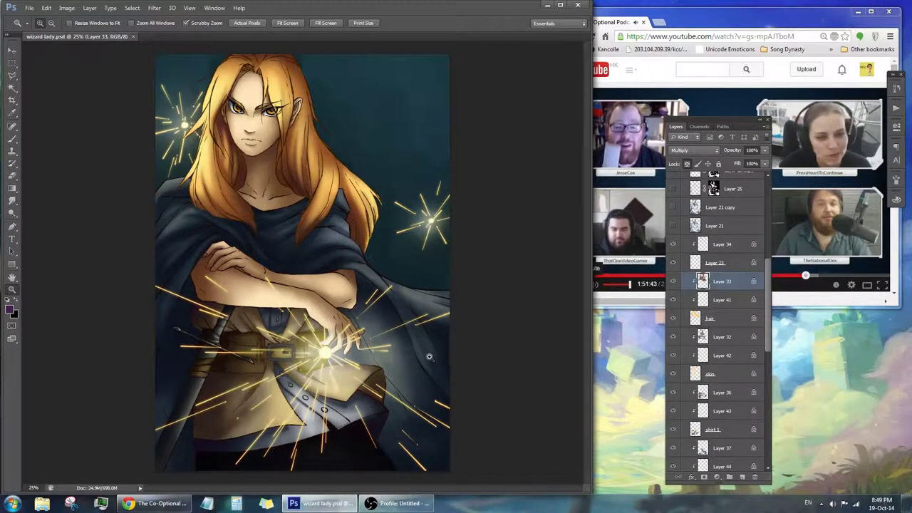
scroll(750, 302, down, 5)
click(728, 260)
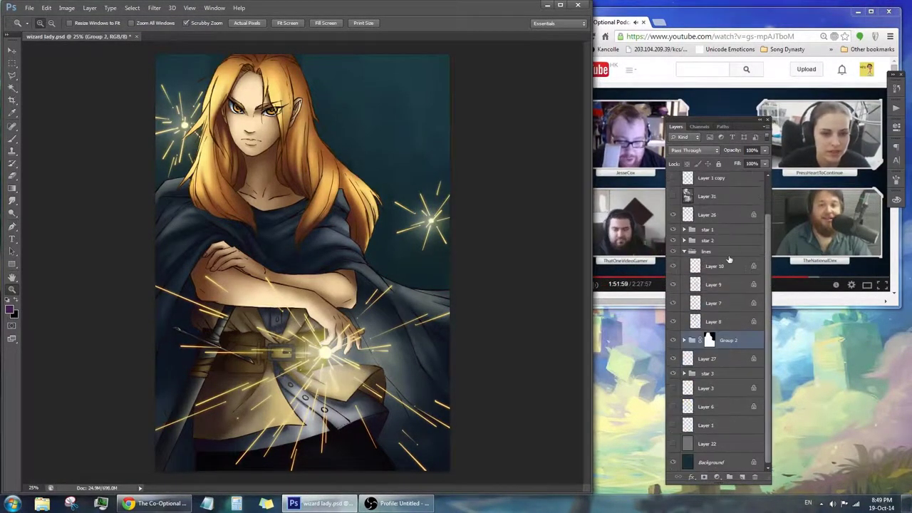
Eyedrop a brown from the face on Layer 8, then zoom out to the whole illustration.
click(712, 321)
click(233, 157)
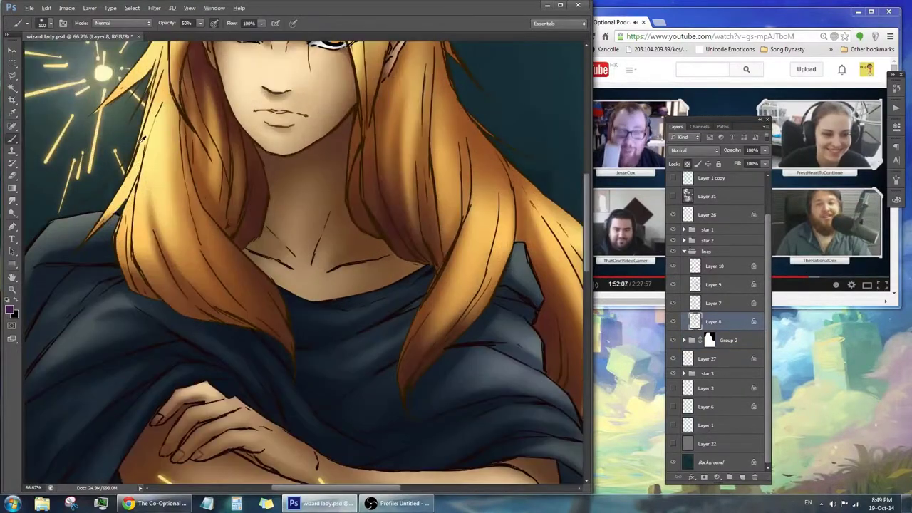
key(i)
click(10, 308)
key(Return)
key(b)
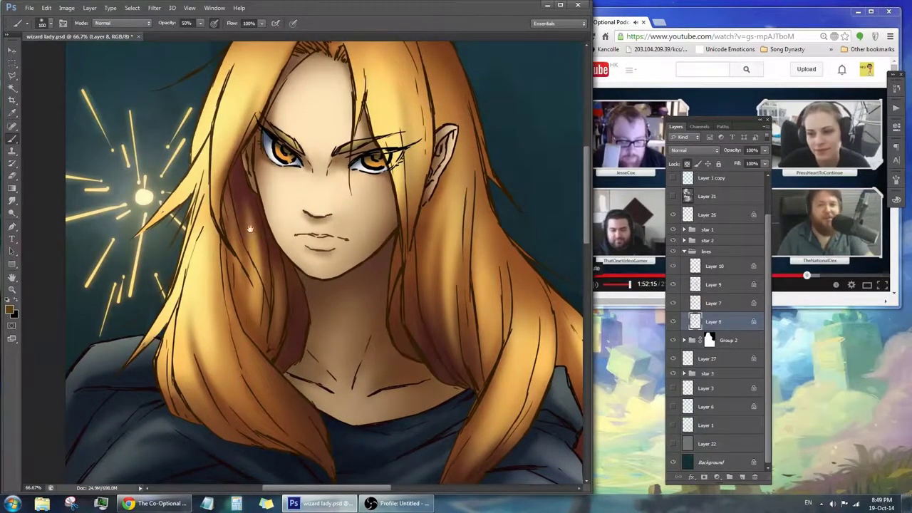
key(z)
alt+click(441, 280)
alt+click(442, 280)
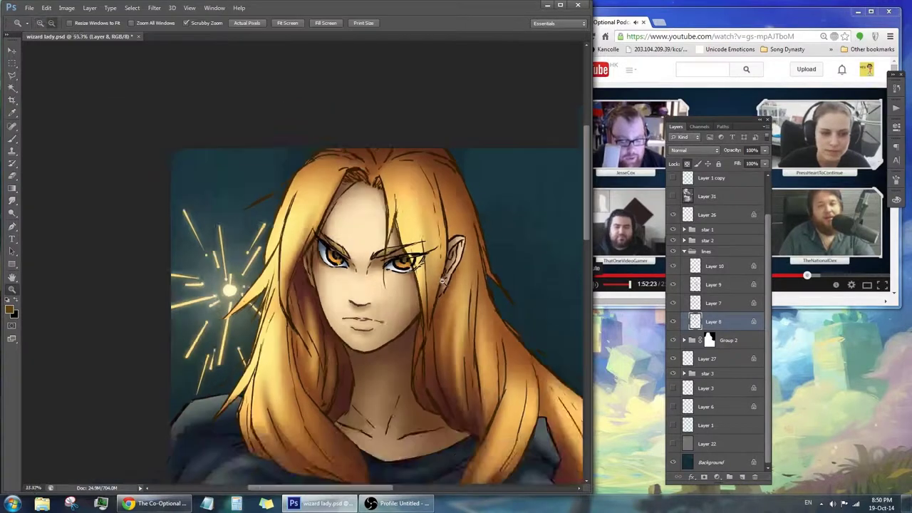
alt+click(442, 280)
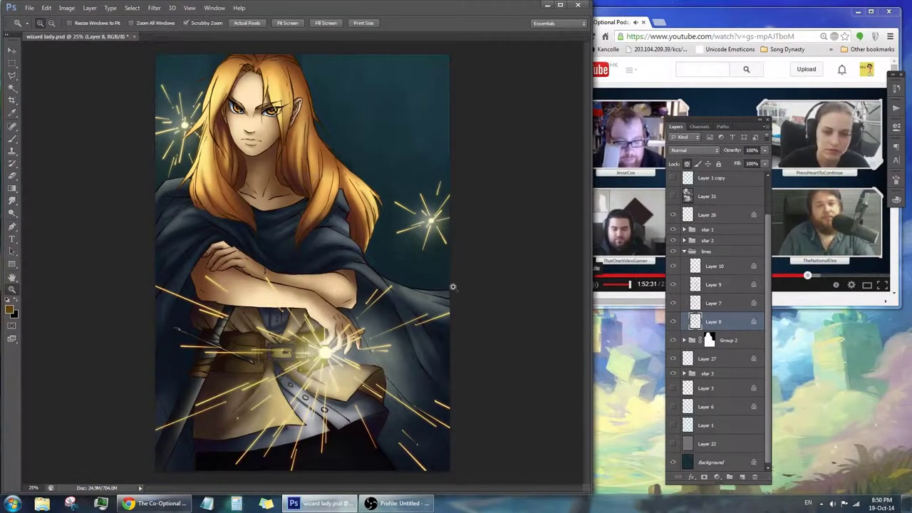
Set Layer 9 to Normal blending and choose near-black #0b0303 as the brush colour.
click(712, 284)
click(691, 150)
click(677, 195)
click(691, 150)
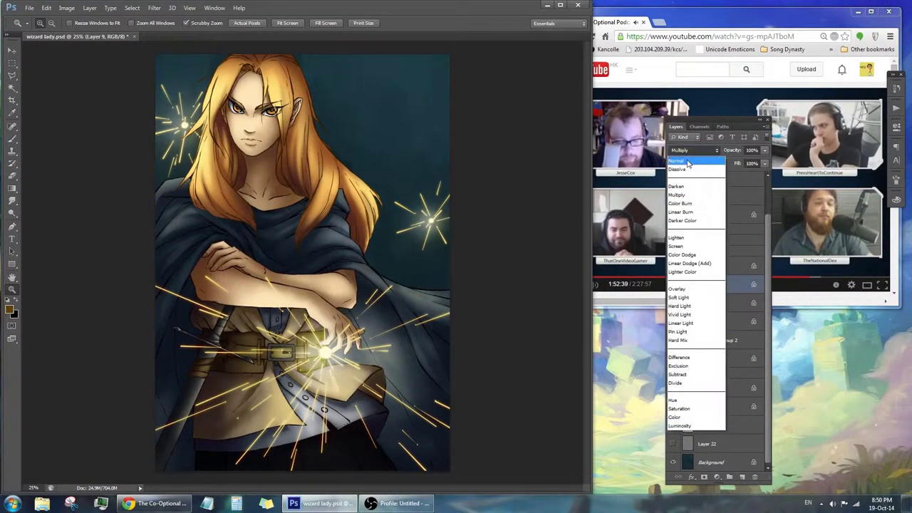
key(b)
click(10, 307)
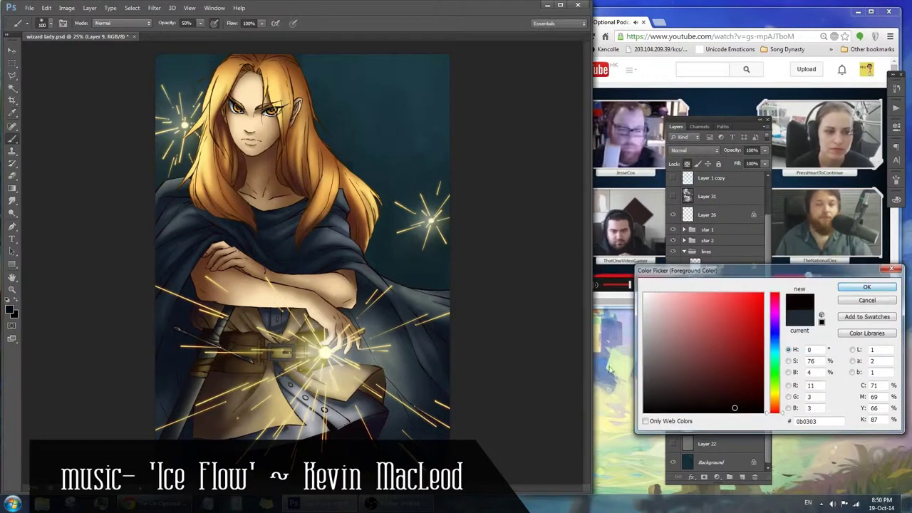
key(Return)
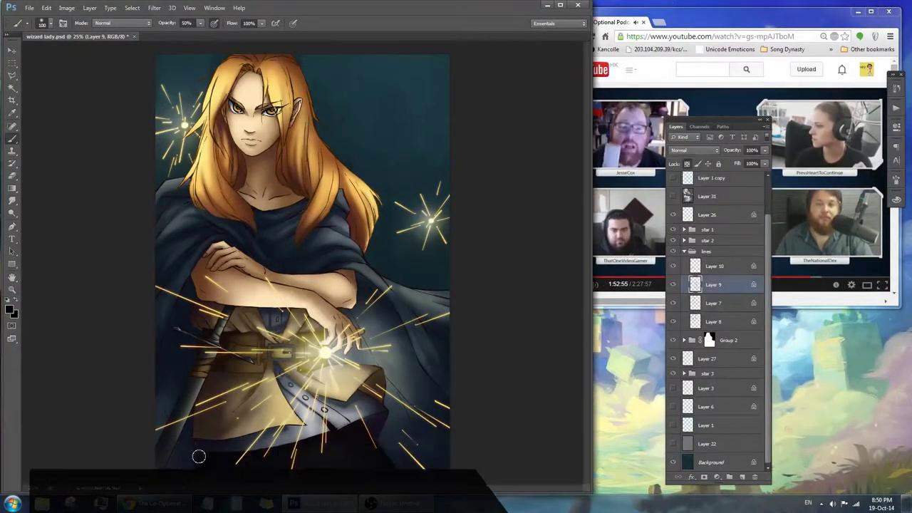
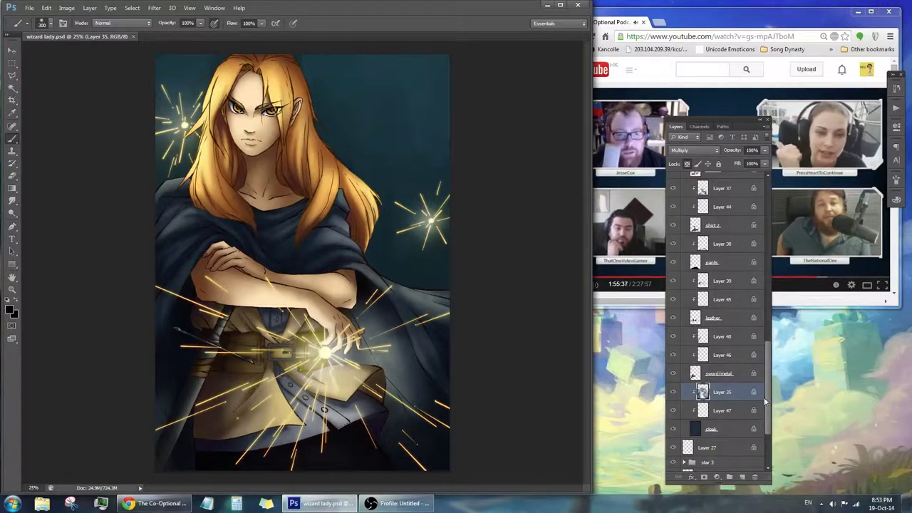
Select Layer 48, zoom in on the elf's face and set a light peach foreground colour.
scroll(764, 403, up, 5)
click(715, 385)
scroll(218, 53, up, 3)
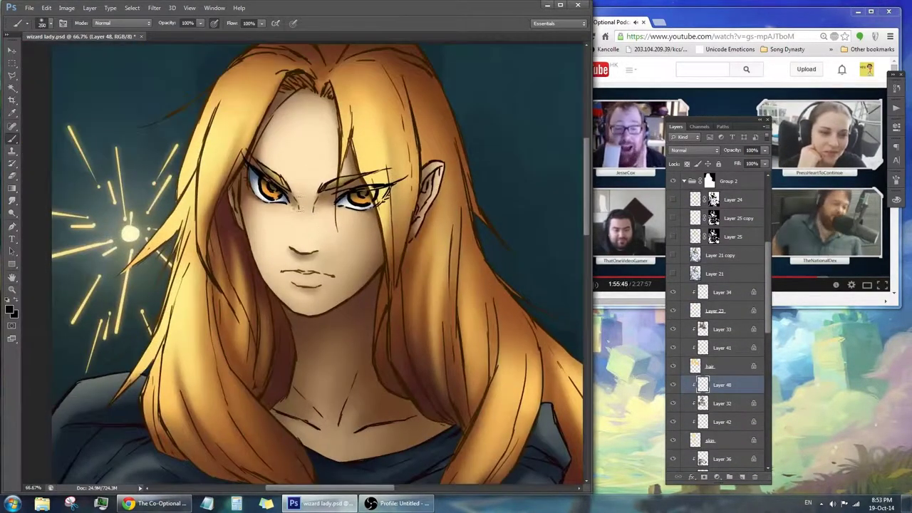
alt+click(306, 142)
click(10, 308)
key(Return)
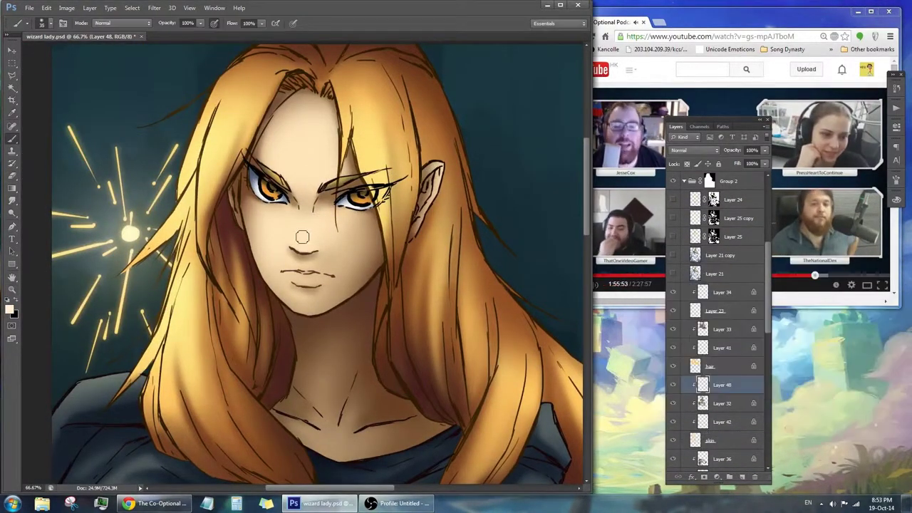
drag(302, 239, 345, 244)
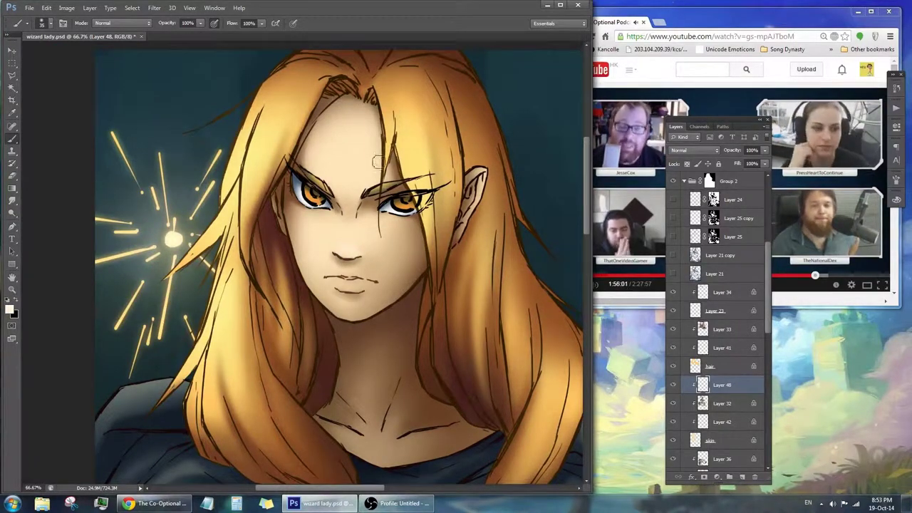
Add Layer 49 in Overlay blend mode and pick a salmon colour for the face.
click(742, 476)
click(695, 150)
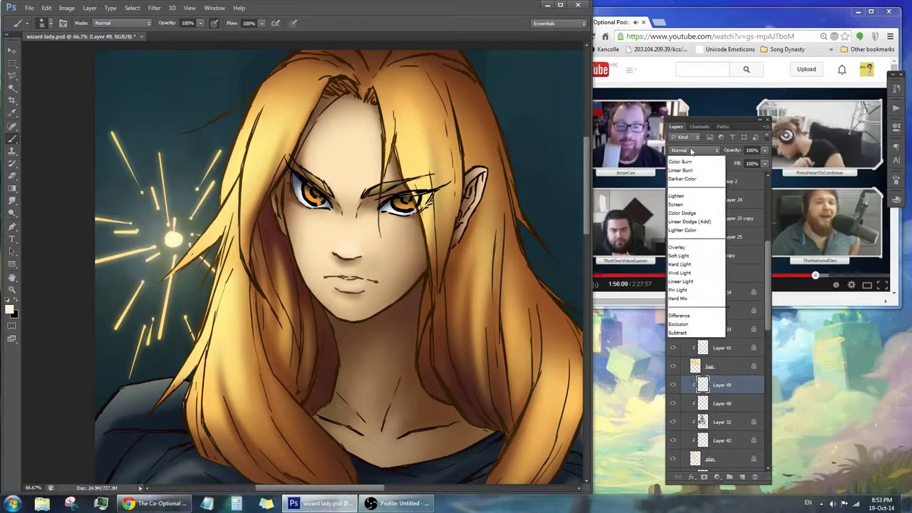
click(695, 246)
key(i)
click(10, 308)
key(Return)
key(b)
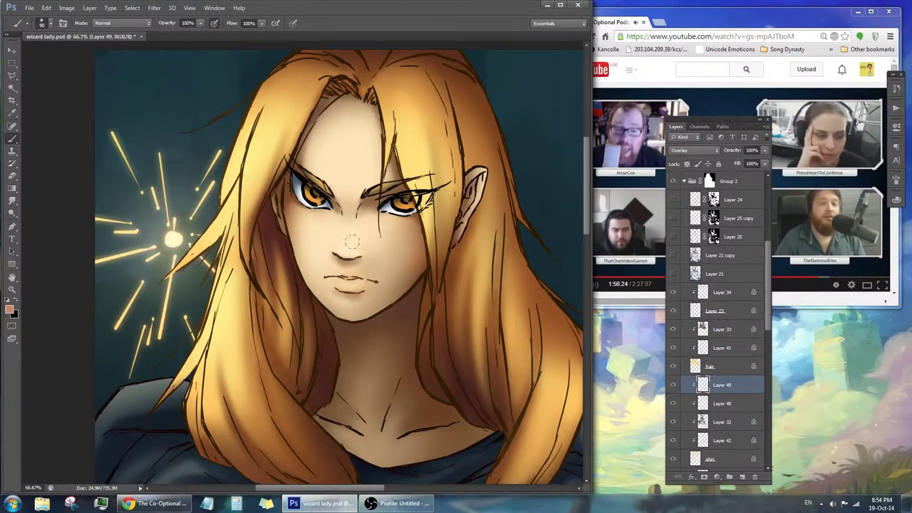
Deepen the face tint with a darker reddish colour and a colour sampled from the painting.
click(10, 309)
click(700, 322)
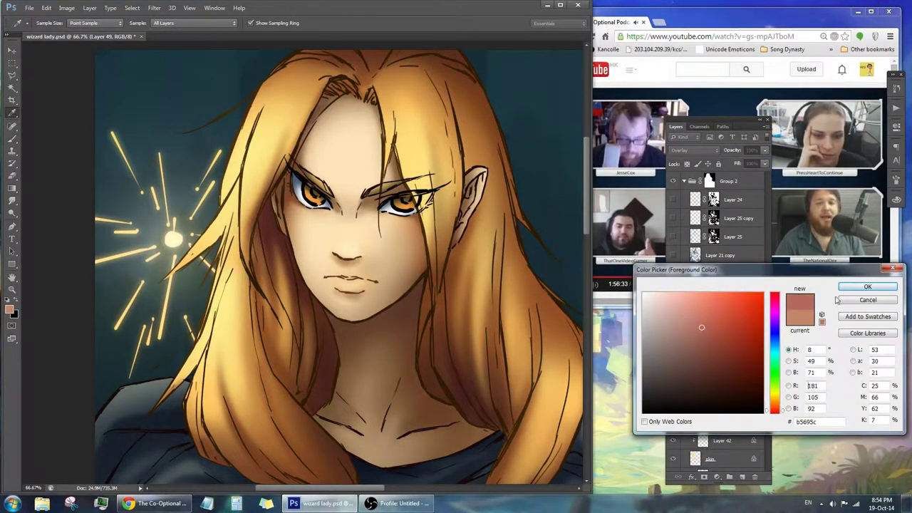
key(Return)
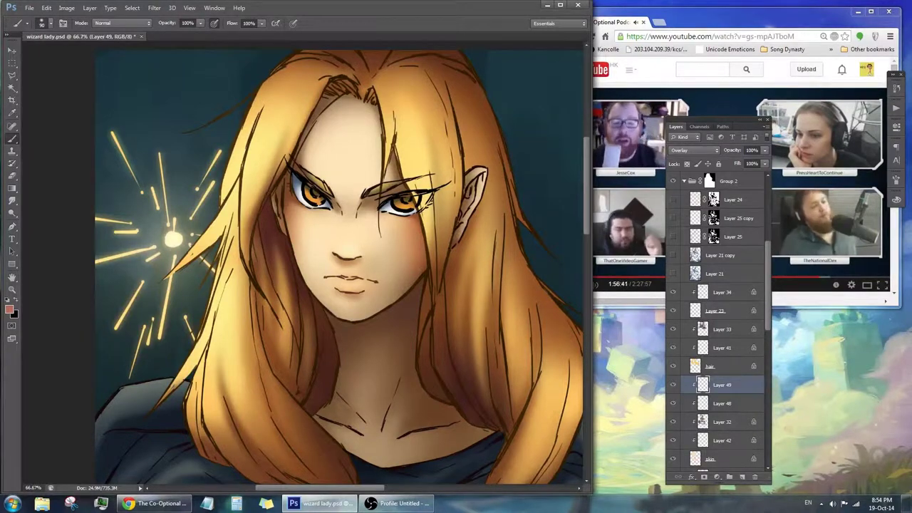
key(alt)
click(9, 309)
key(Return)
Zoom back out to show the whole figure and return to the Brush.
key(z)
alt+click(421, 276)
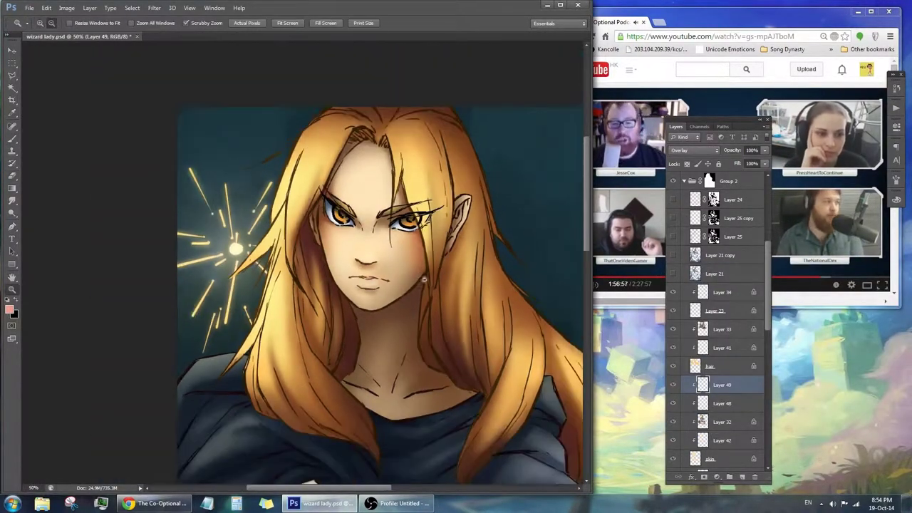
alt+click(420, 315)
alt+click(433, 238)
key(b)
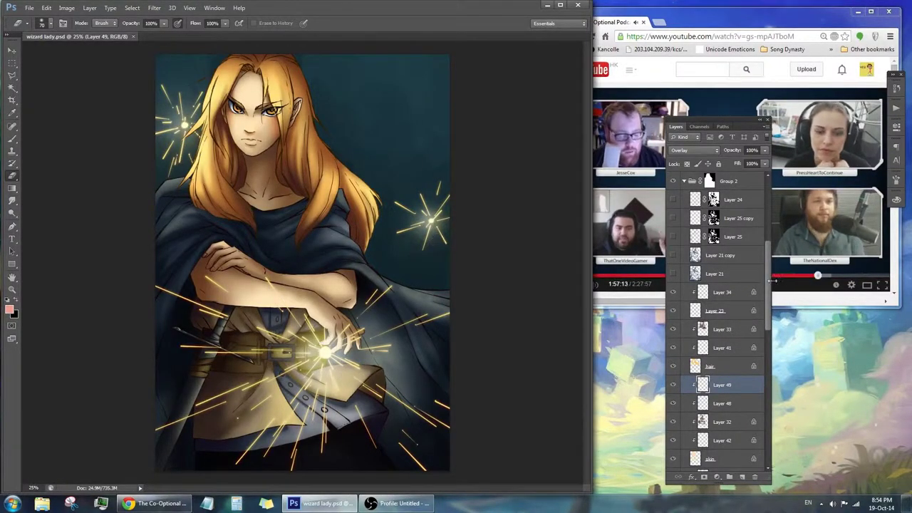
Select Layer 7 in the lines group and zoom over the crossed arms, hand and belt buckle.
ctrl+click(257, 128)
ctrl+click(335, 185)
mouse_move(342, 342)
mouse_down()
mouse_move(335, 128)
mouse_move(349, 378)
mouse_move(359, 352)
mouse_move(332, 368)
mouse_move(308, 272)
mouse_up()
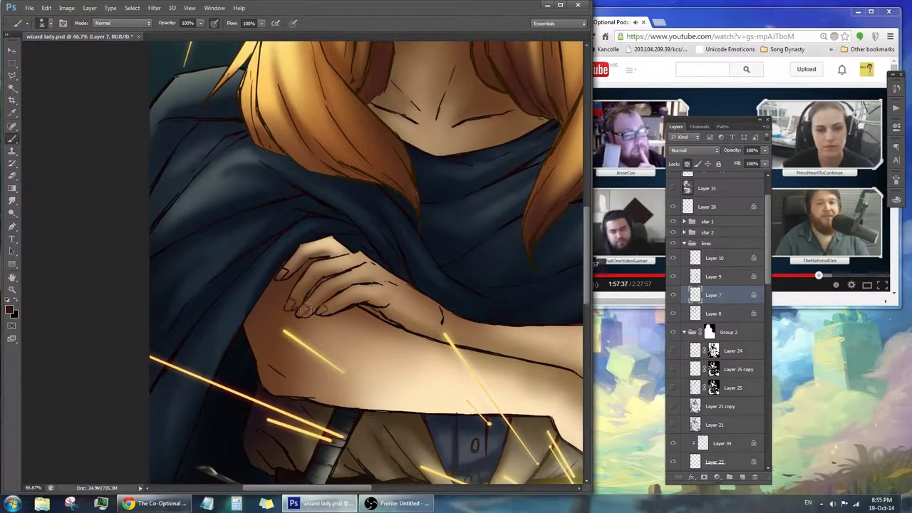
drag(341, 295, 296, 237)
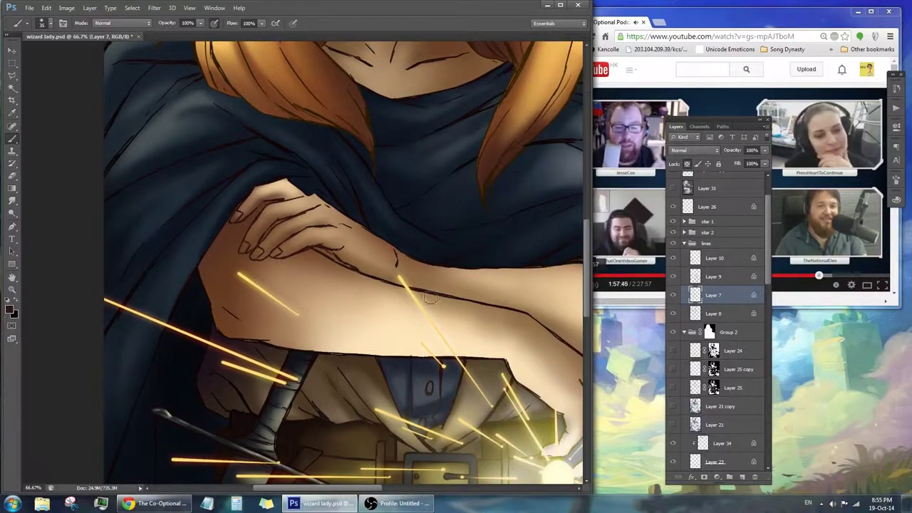
drag(429, 297, 411, 237)
drag(433, 302, 473, 334)
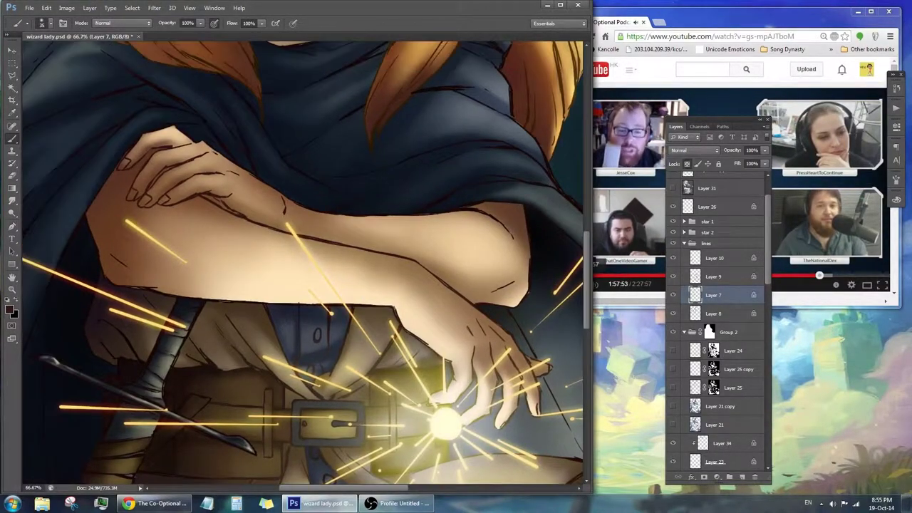
drag(221, 260, 263, 333)
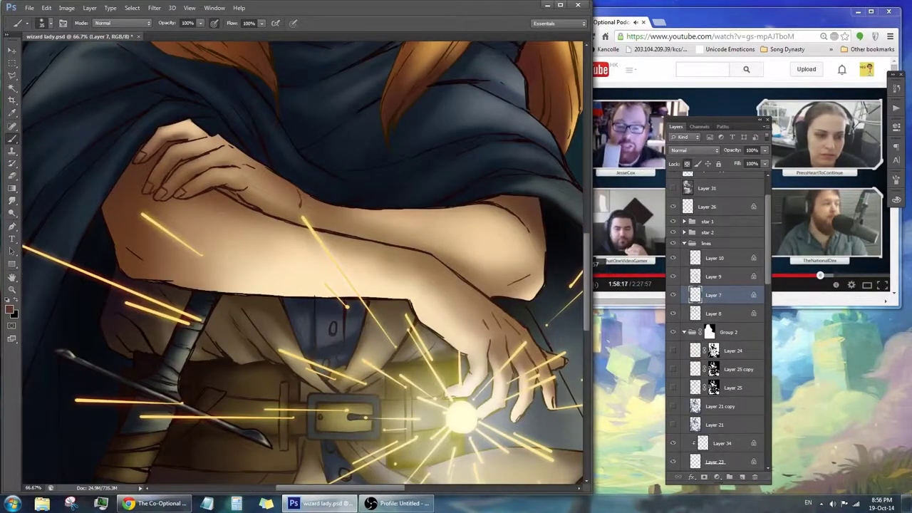
key(z)
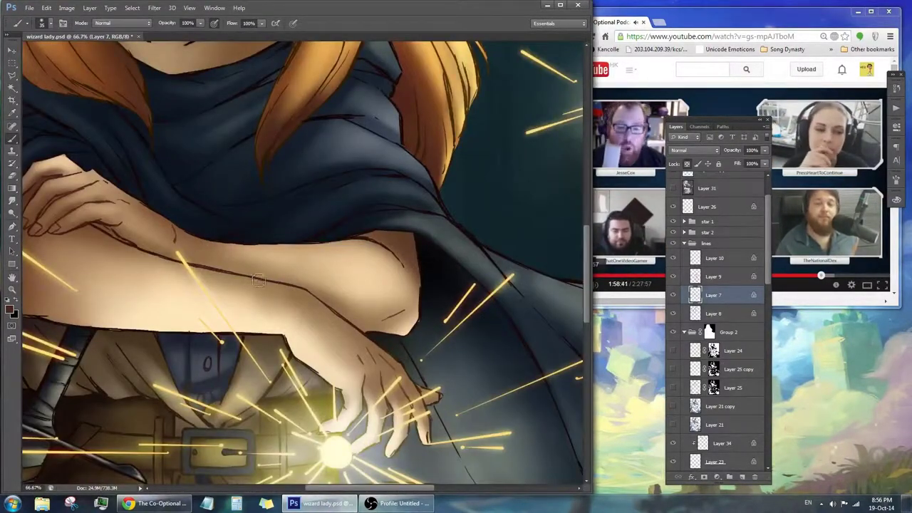
key(z)
alt+click(306, 300)
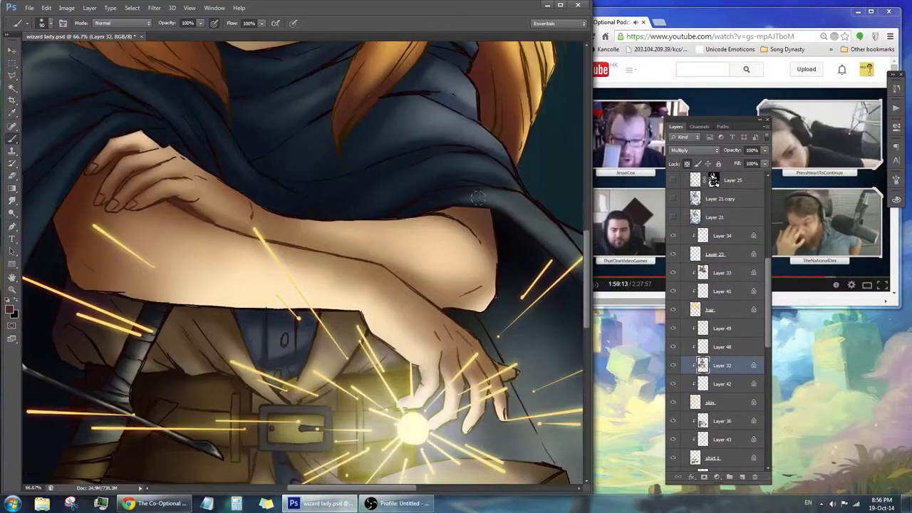
Zoom out and lower Layer 49's overlay to 60% opacity.
key(z)
alt+click(457, 212)
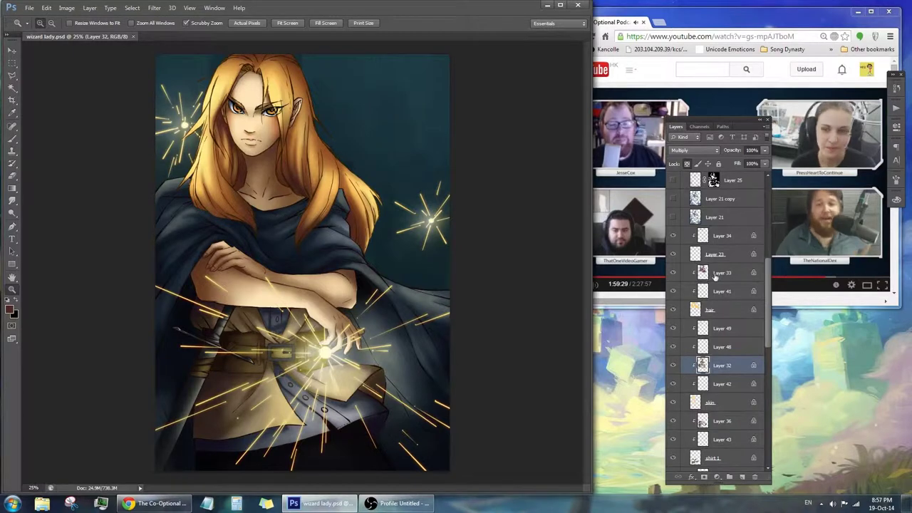
click(722, 336)
scroll(738, 217, down, 2)
key(6)
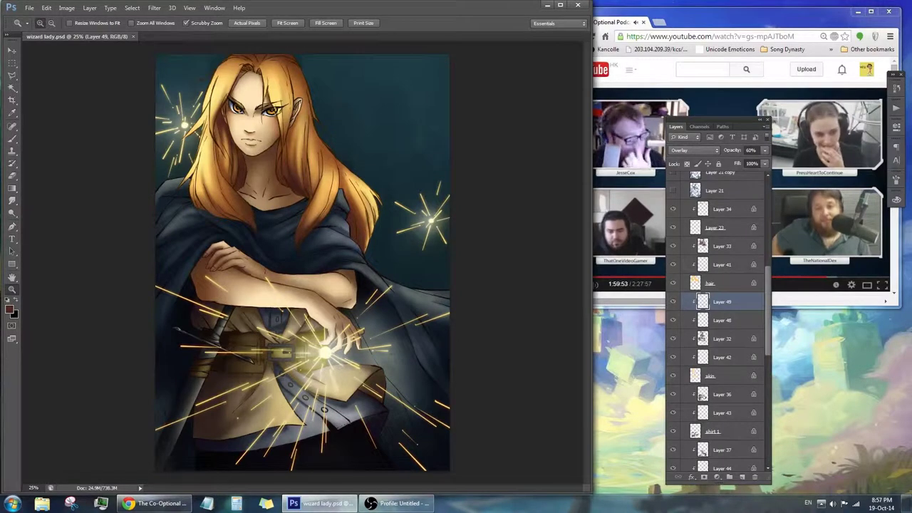
Make Layer 21 copy visible while keeping Layer 21 hidden.
scroll(719, 321, up, 3)
click(719, 302)
shift+click(714, 322)
click(673, 321)
click(698, 302)
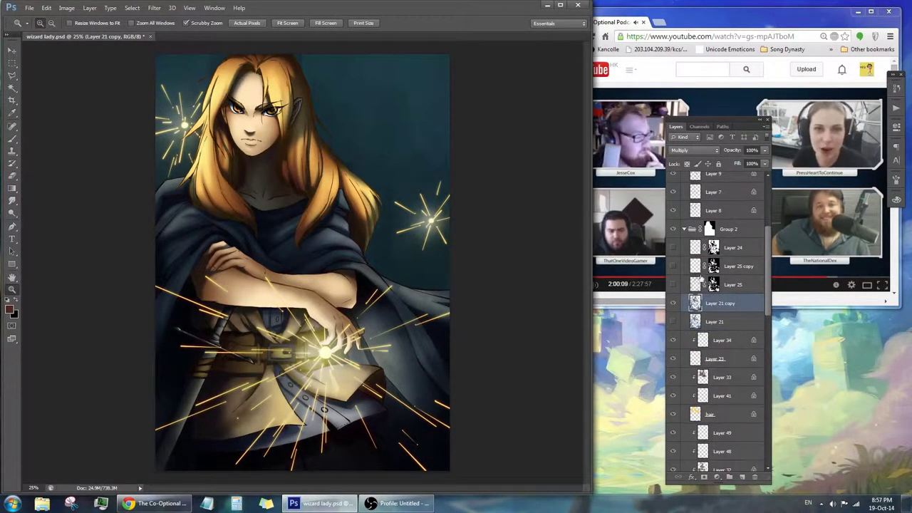
Apply Hue/Saturation to Layer 21 copy with Hue +22 and Saturation -58.
key(ctrl+u)
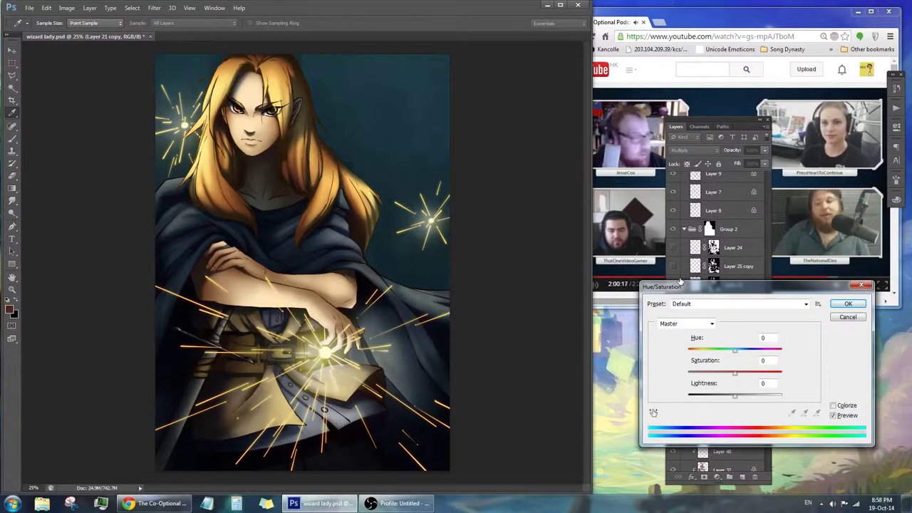
click(845, 318)
scroll(713, 285, up, 3)
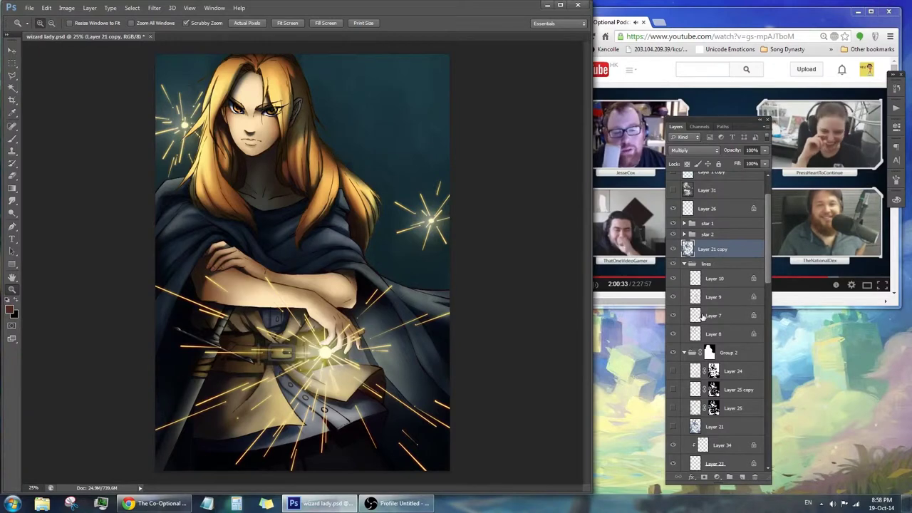
key(ctrl+u)
mouse_move(734, 349)
mouse_down()
mouse_move(763, 349)
mouse_move(745, 350)
mouse_up()
drag(734, 371, 707, 372)
click(835, 305)
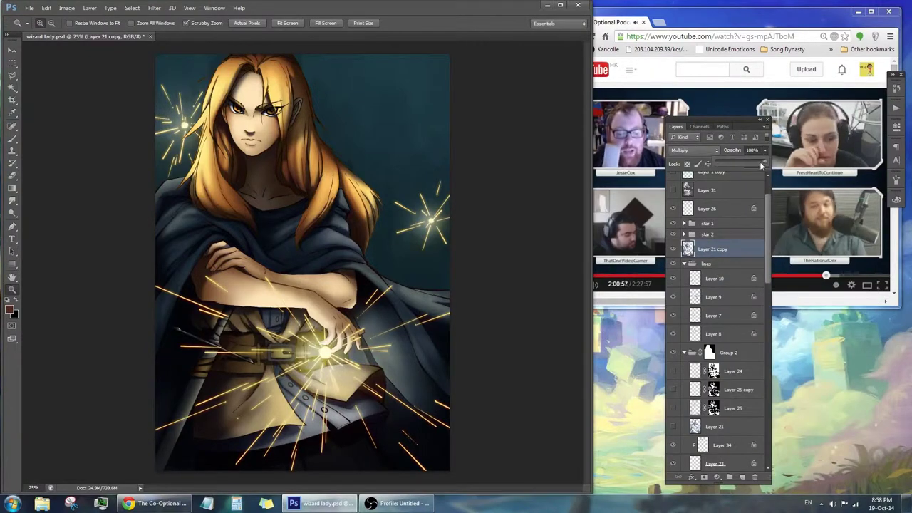